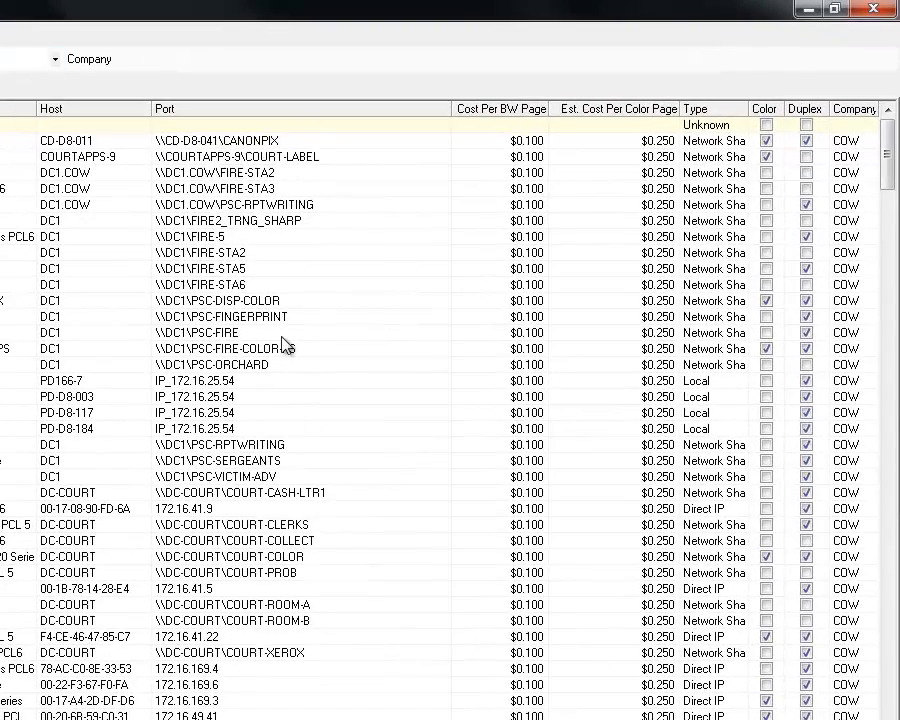
Narrow the Est. Cost Per Color Page and Port columns and widen Type to show Network Share.
left_click(234, 158)
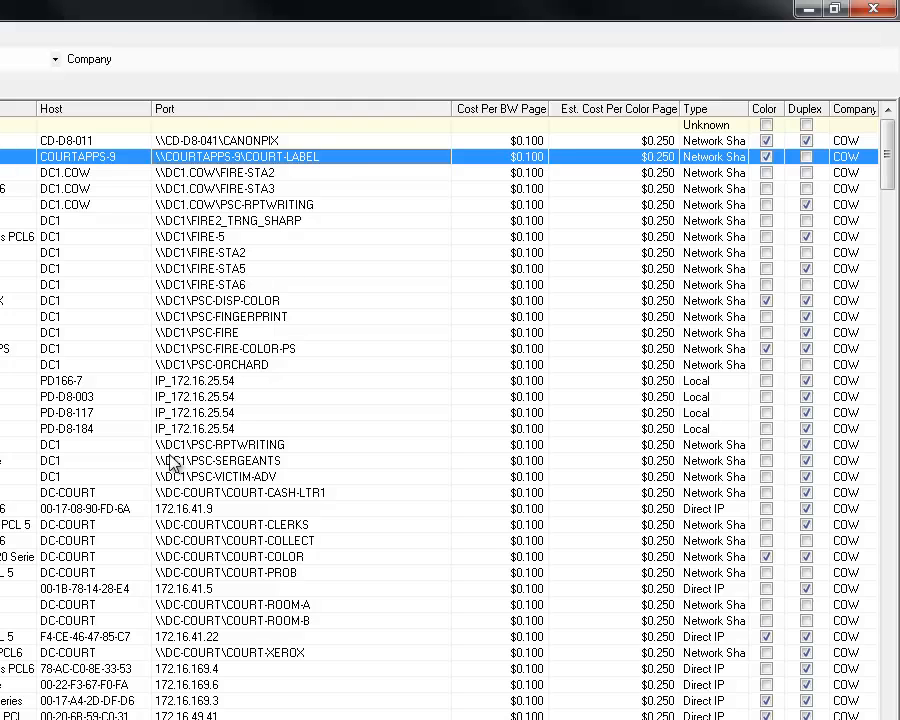
left_click_drag(679, 109, 598, 109)
left_click_drag(445, 108, 394, 108)
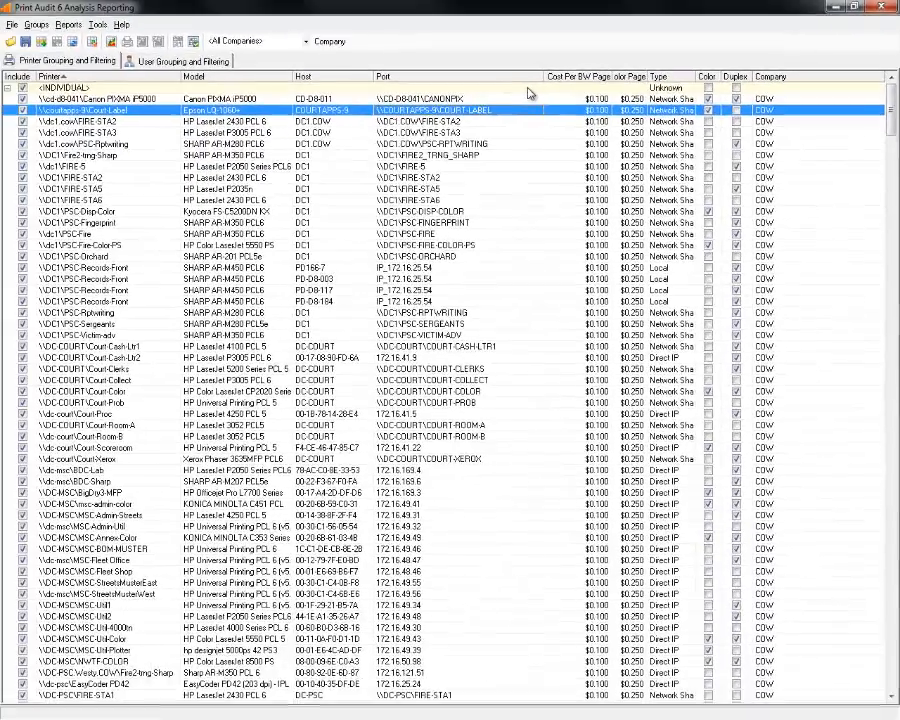
left_click_drag(693, 76, 753, 77)
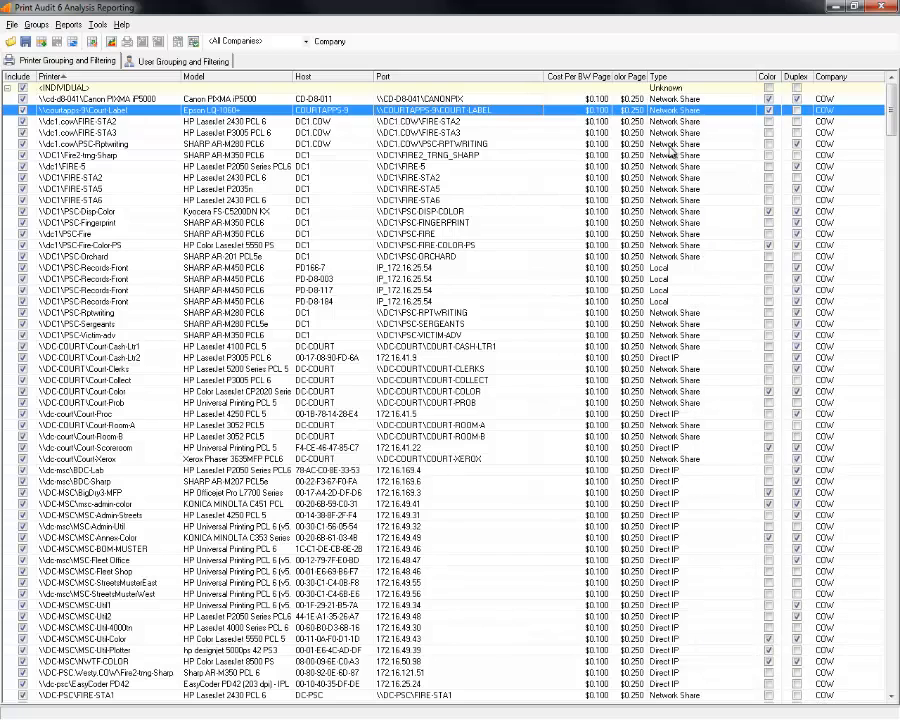
Sort the printer list by Type and look over the Direct IP printer rows.
left_click(679, 78)
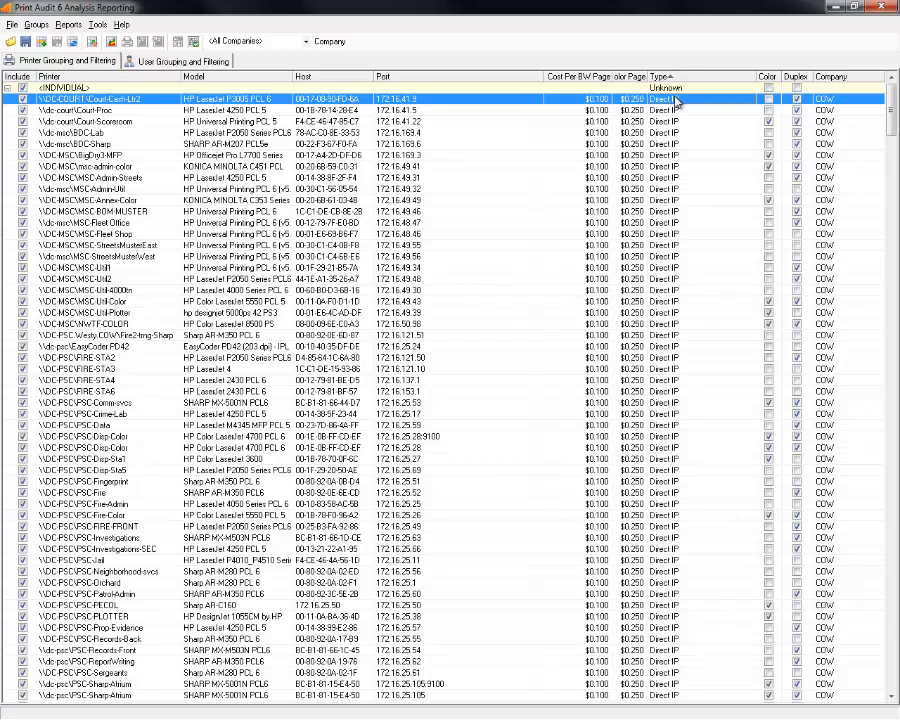
left_click_drag(677, 101, 681, 328)
left_click(490, 258)
left_click(88, 223)
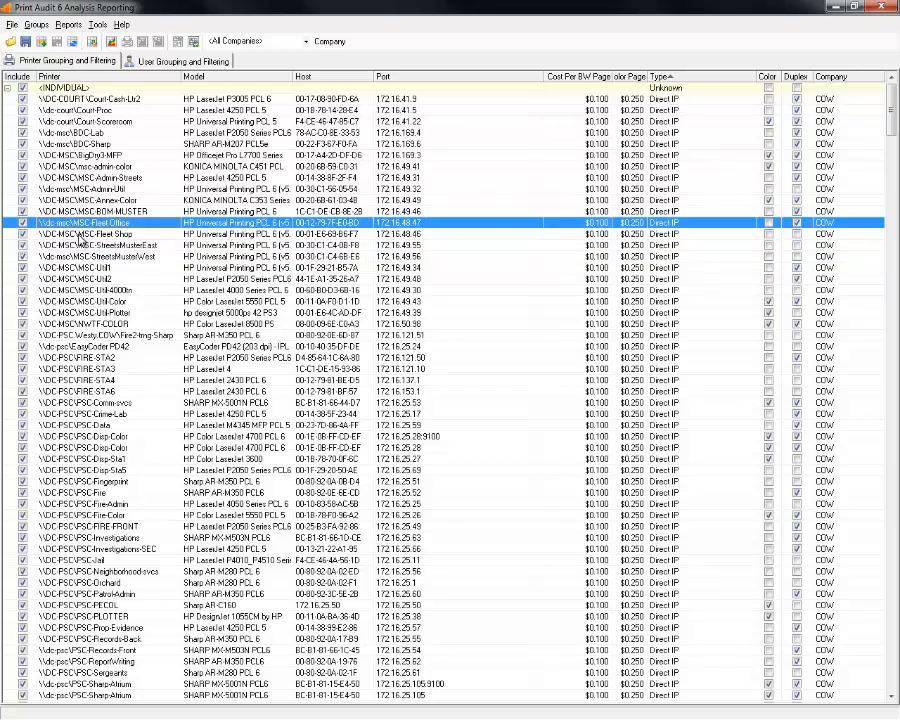
left_click(92, 237)
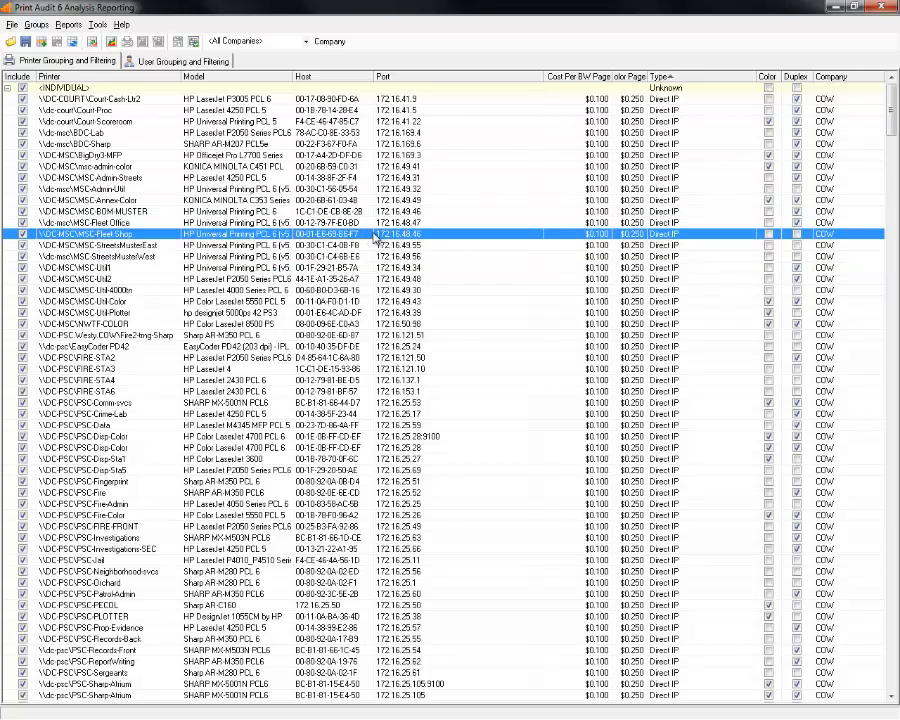
Reverse the Type sort to descending and browse down through the \DC1 printers.
left_click(698, 78)
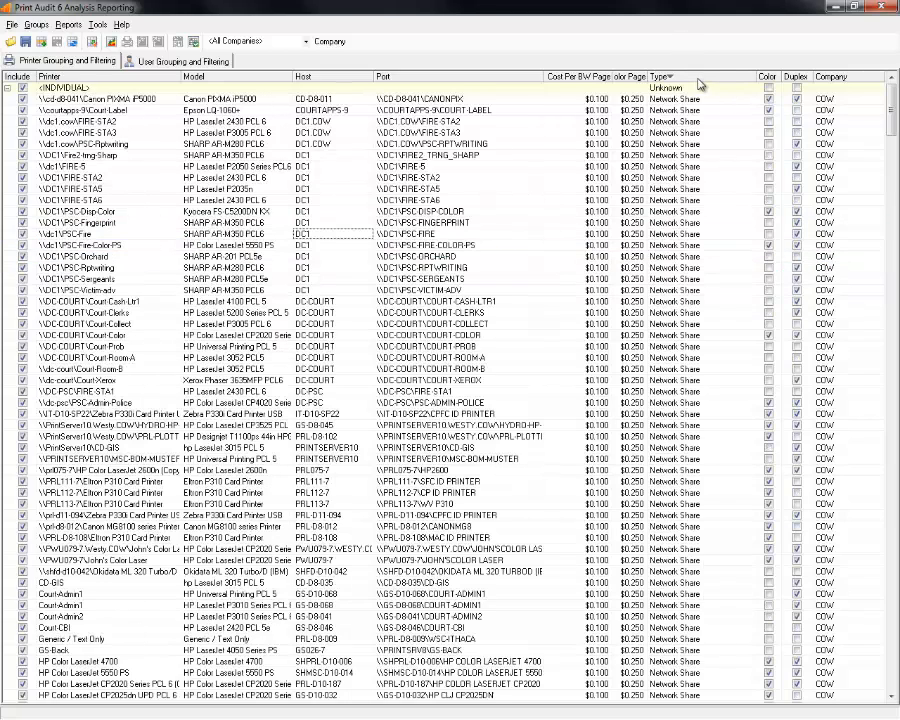
left_click(659, 201)
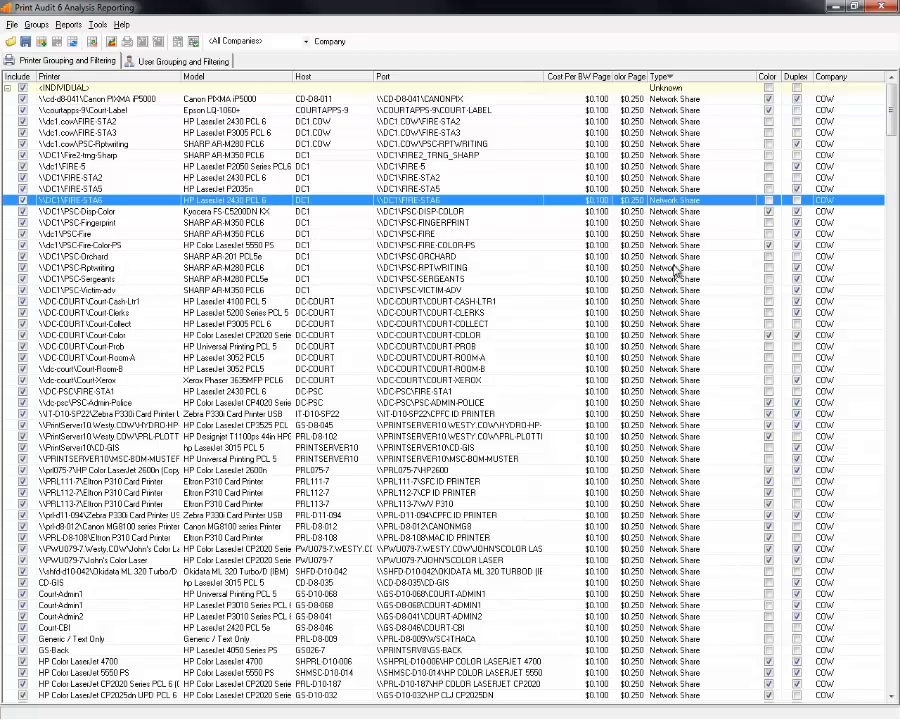
left_click(497, 223)
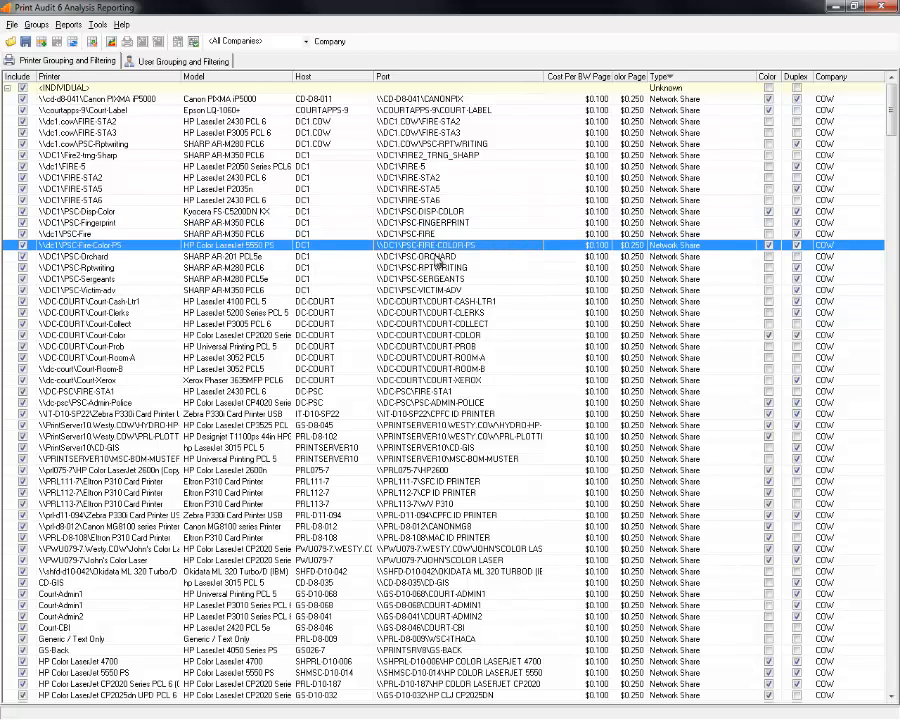
left_click(426, 245)
left_click_drag(891, 120, 891, 302)
left_click(598, 326)
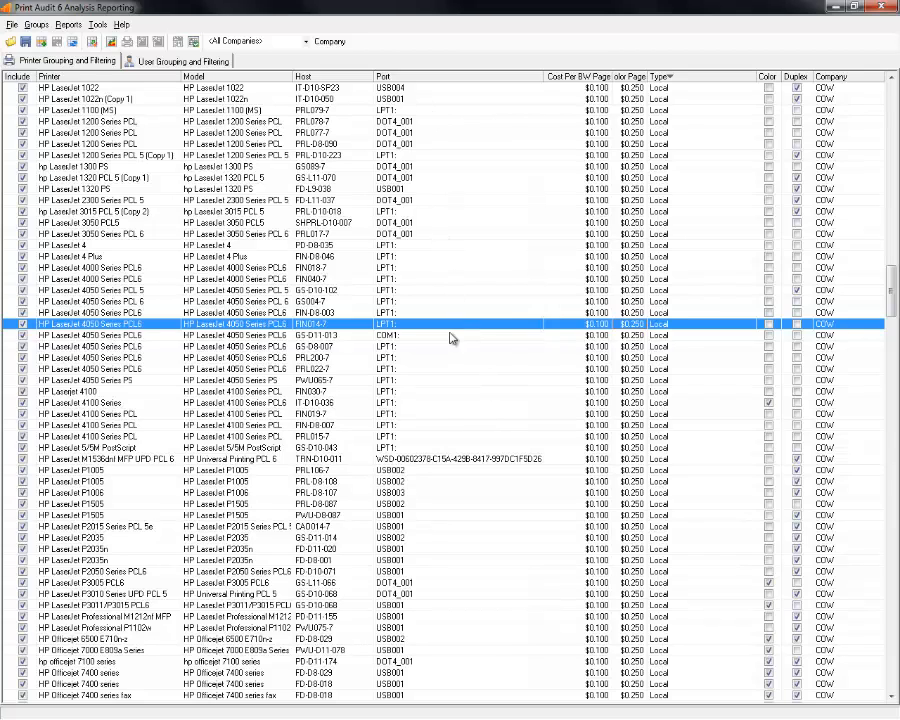
Widen the Model column so names like Amyuni Document Converter 400 read in full.
left_click(425, 425)
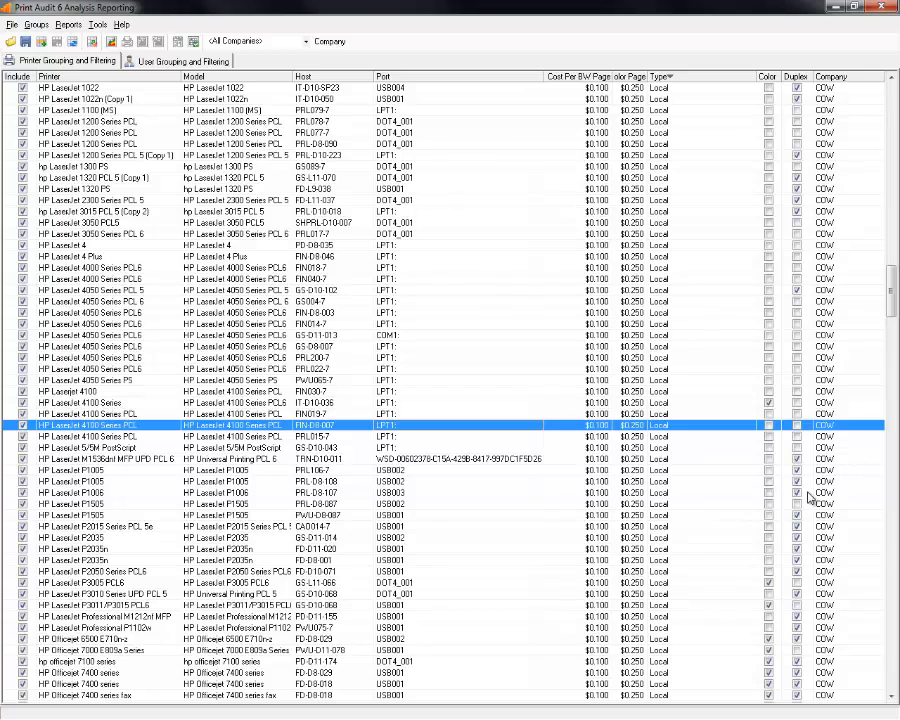
scroll(628, 415, "down", 20)
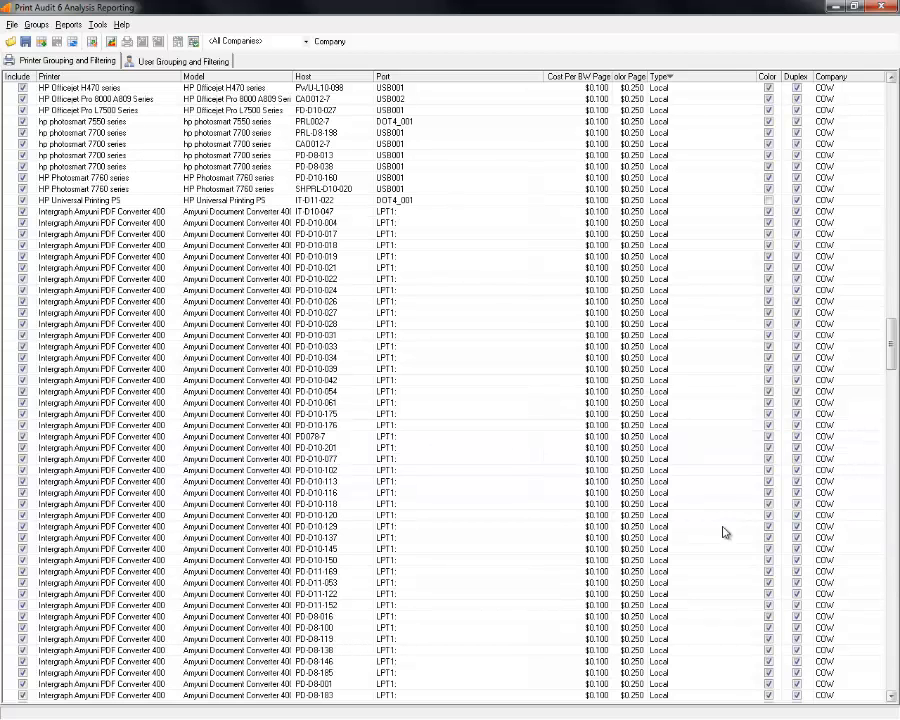
left_click(341, 349)
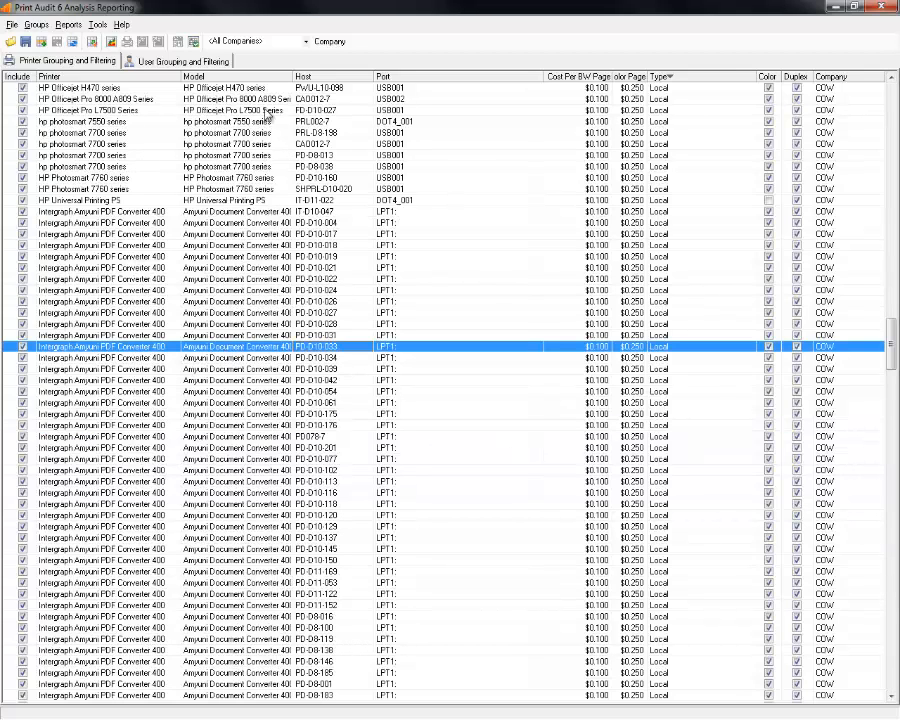
left_click_drag(291, 80, 372, 80)
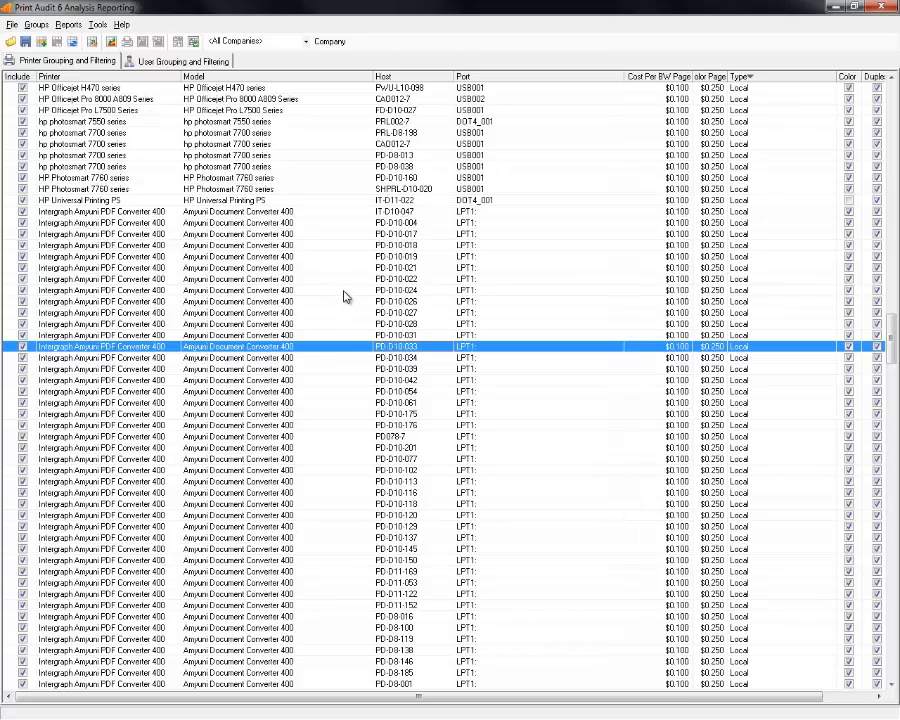
left_click(323, 213)
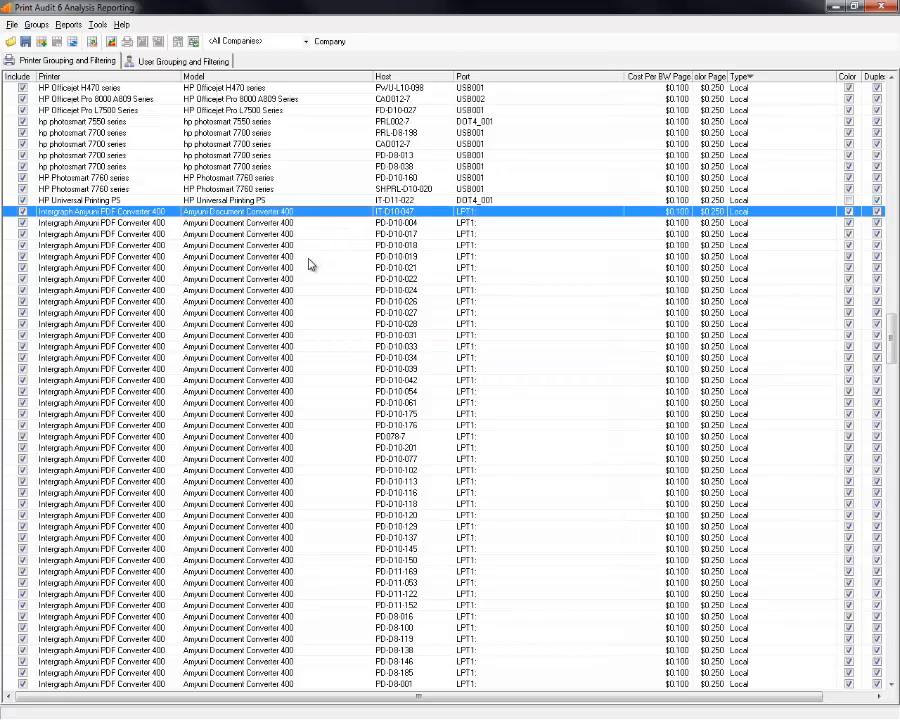
right_click(308, 215)
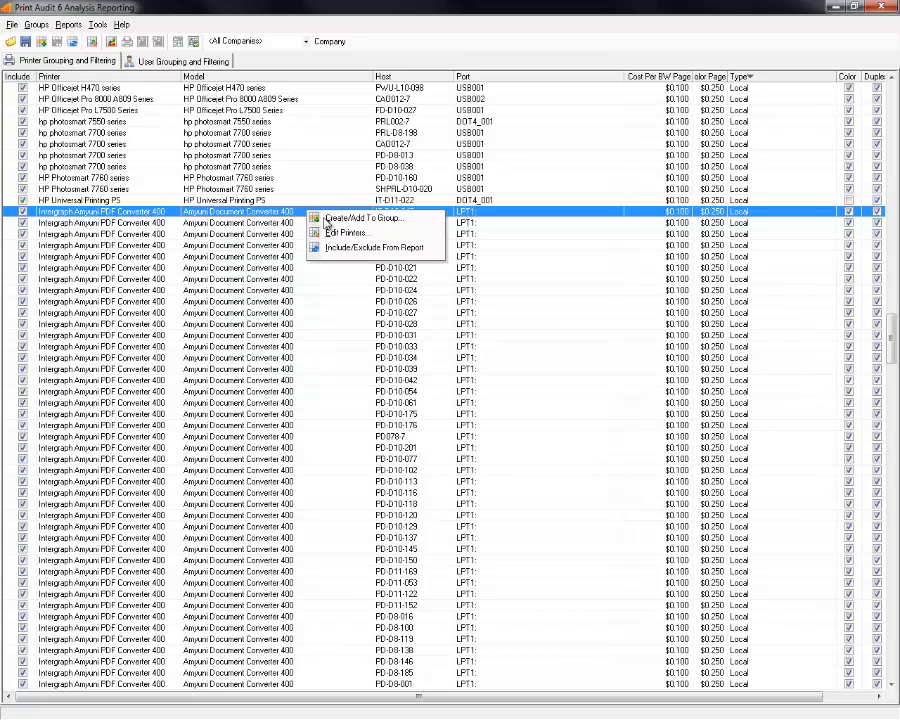
left_click(327, 223)
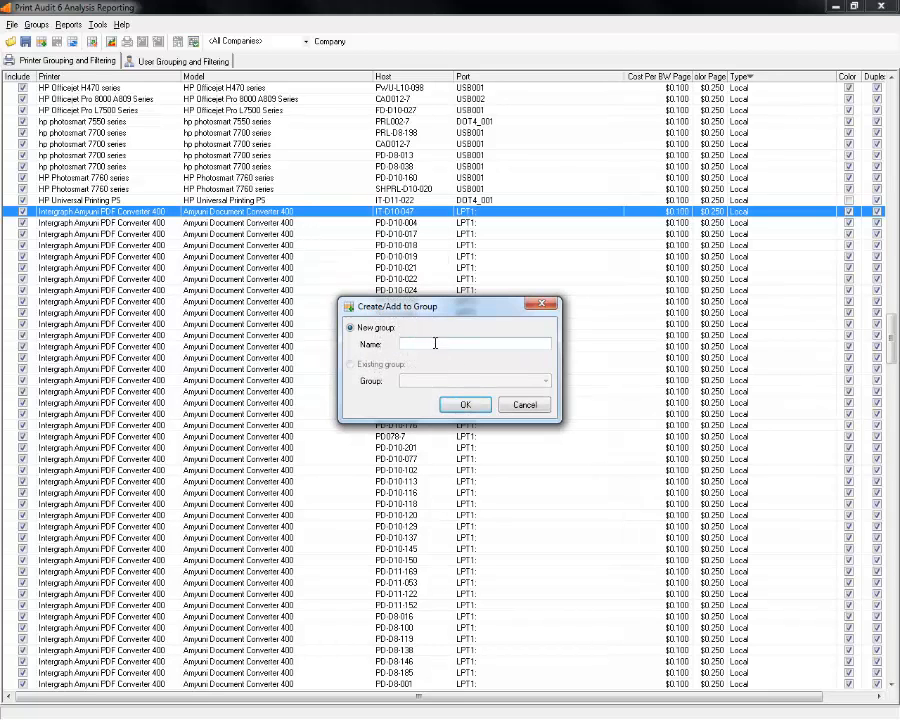
type("dfsfwe")
left_click(527, 405)
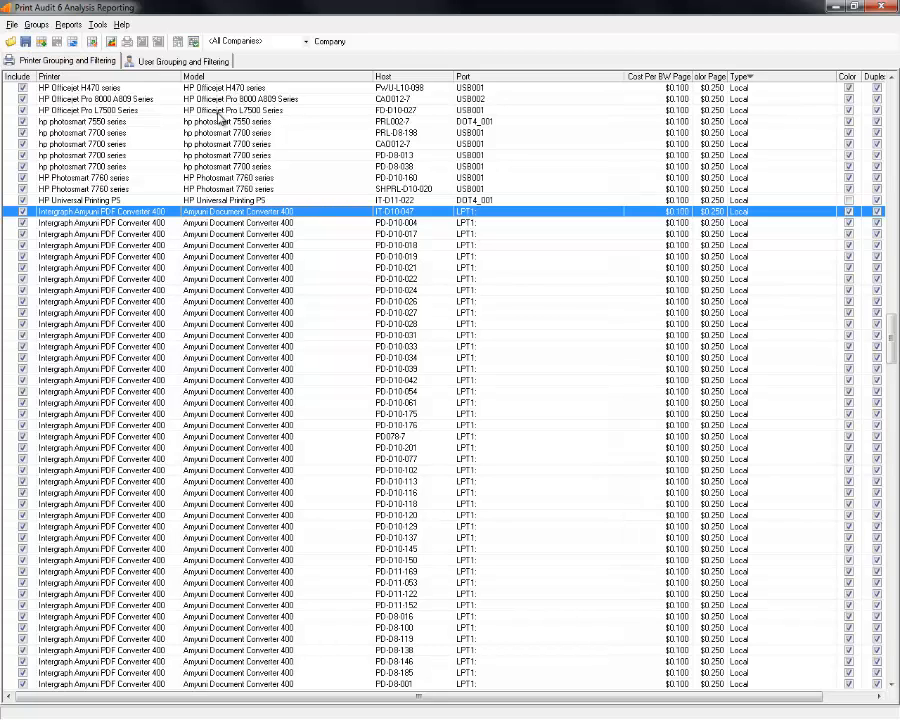
left_click(10, 42)
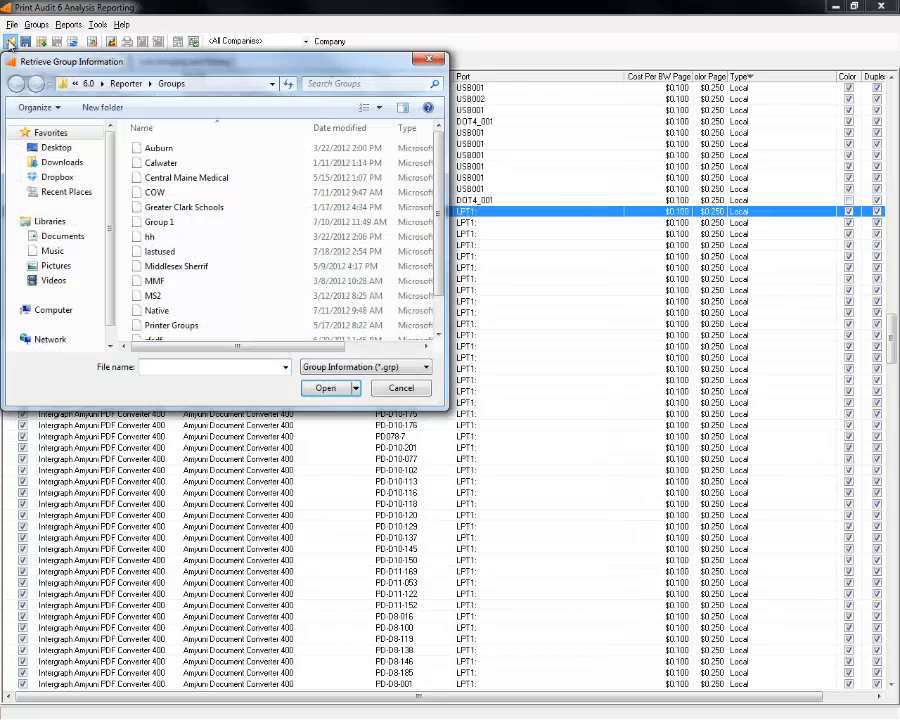
Open the COW group information file.
left_click(176, 193)
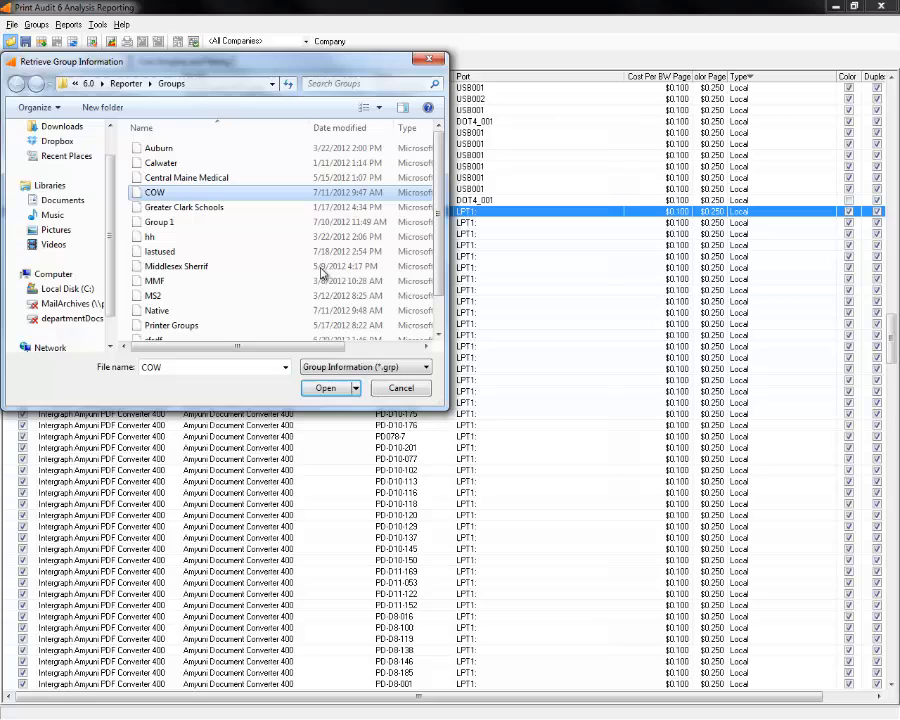
left_click(330, 389)
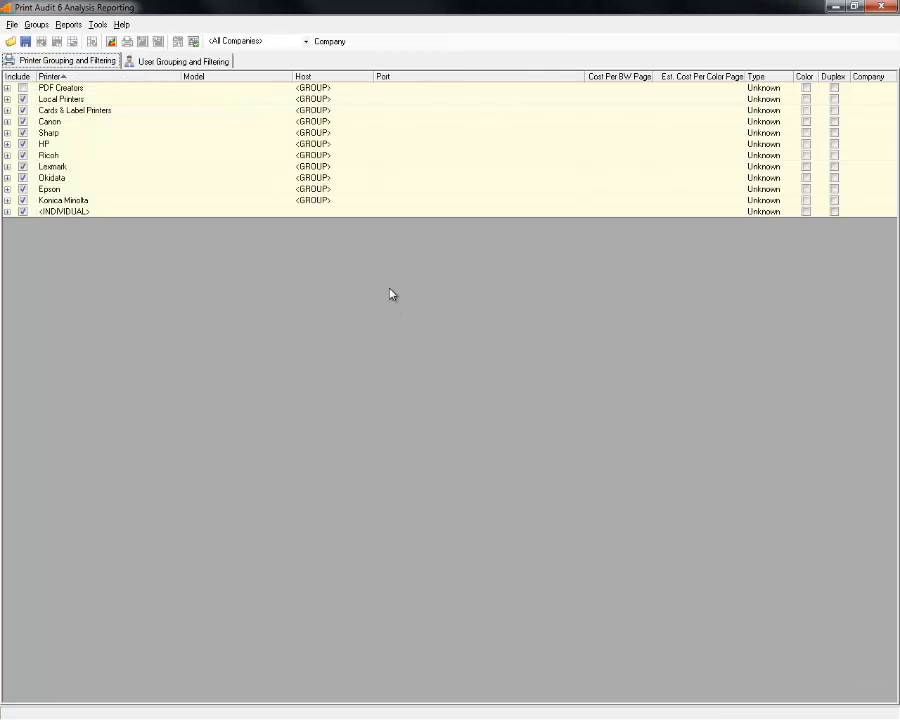
Look over the printer groups and the card printers inside Cards & Label Printers.
left_click(70, 101)
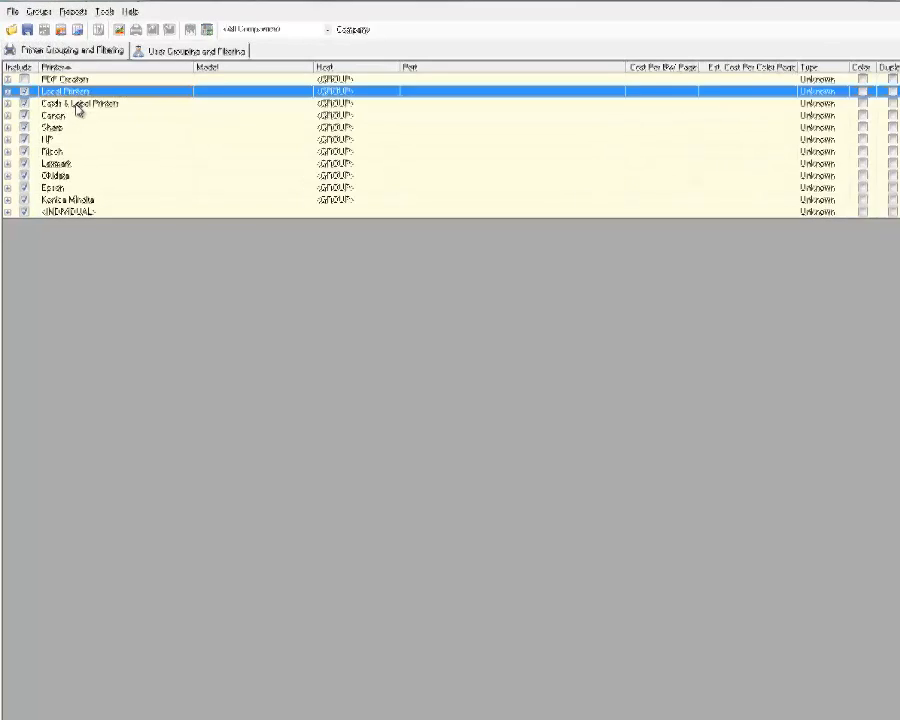
left_click(74, 110)
left_click(72, 144)
left_click(77, 167)
left_click(114, 200)
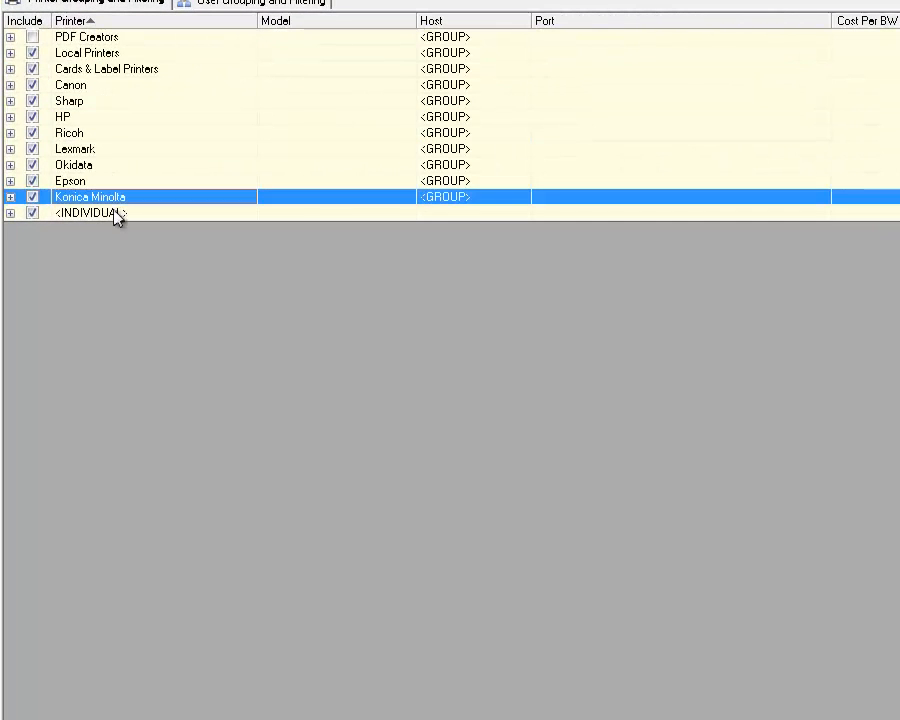
left_click(115, 213)
left_click(10, 70)
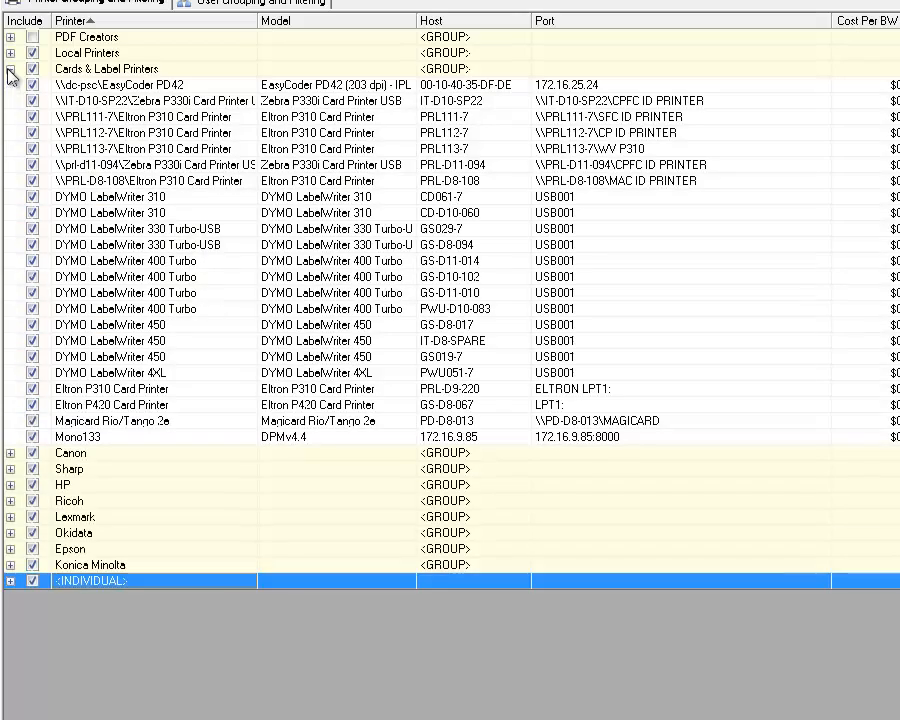
left_click(162, 100)
left_click_drag(150, 196, 170, 413)
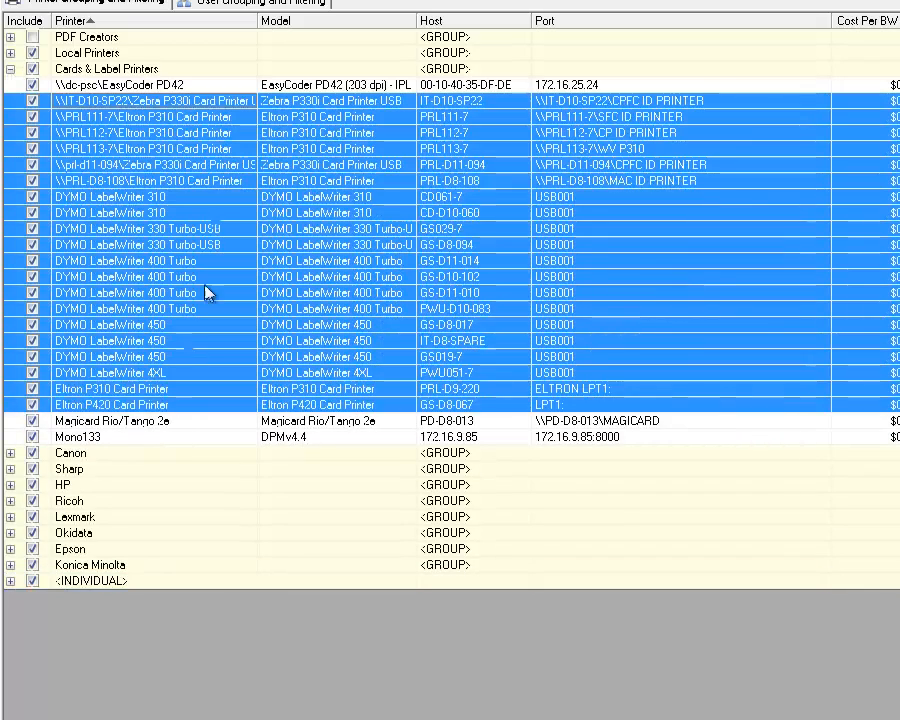
left_click(150, 181)
left_click(10, 69)
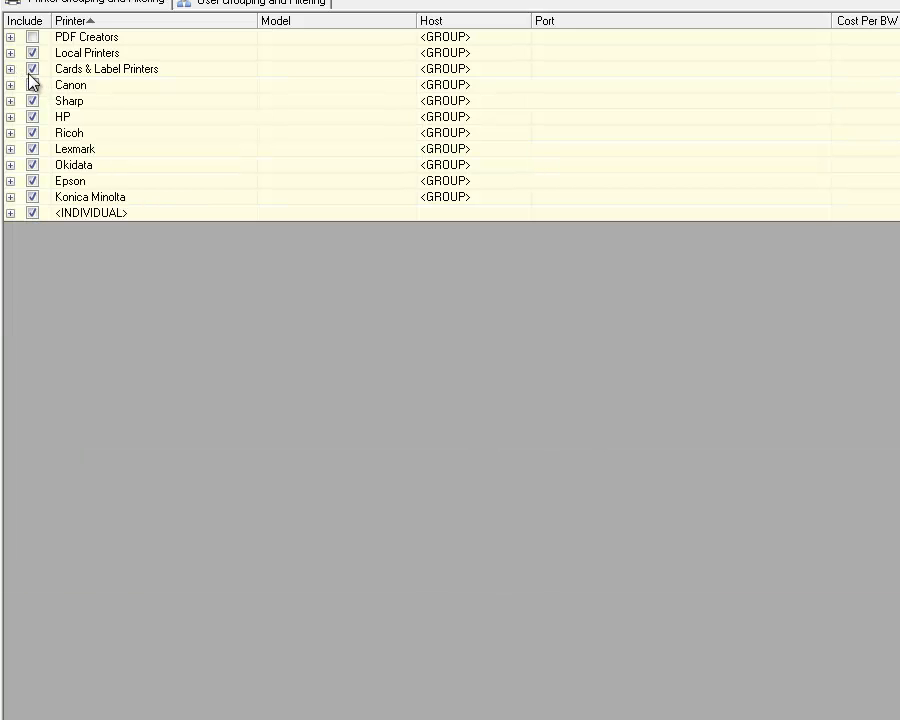
Exclude the Cards & Label Printers group and all its printers from reporting.
left_click(32, 68)
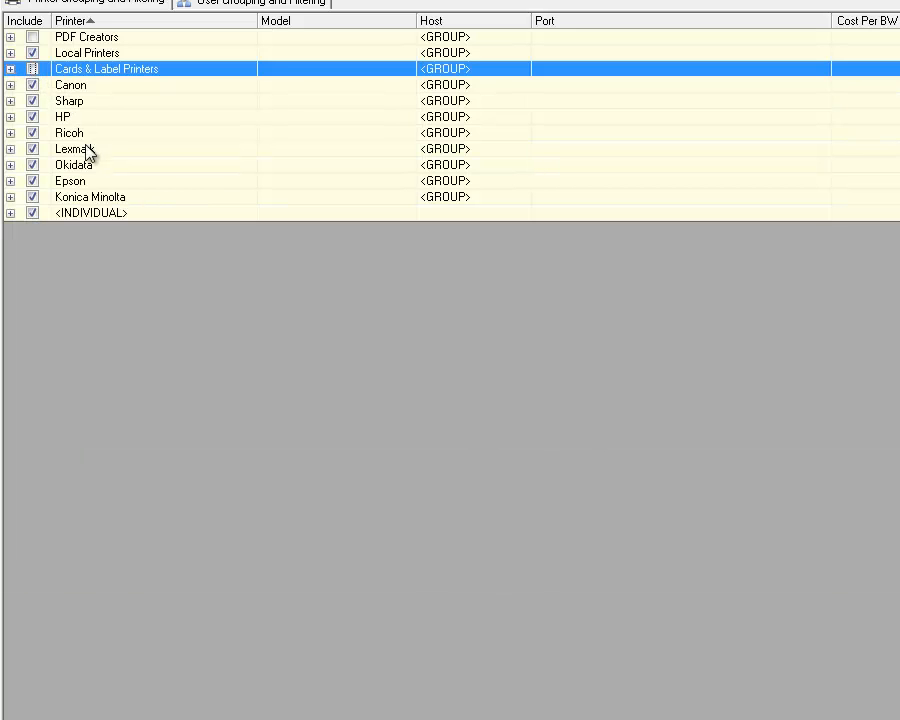
left_click(10, 69)
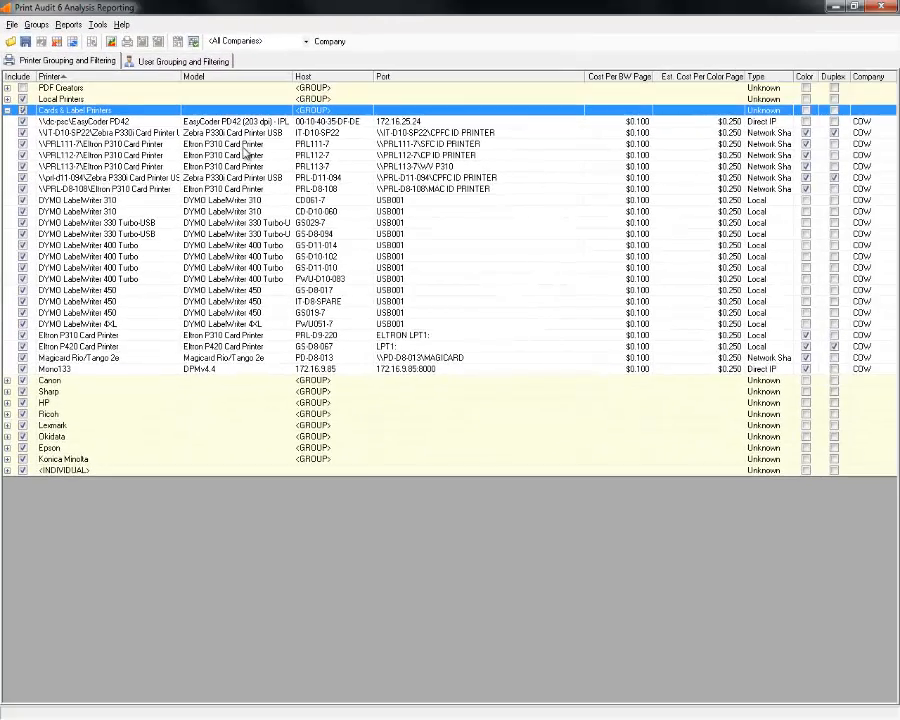
left_click(23, 111)
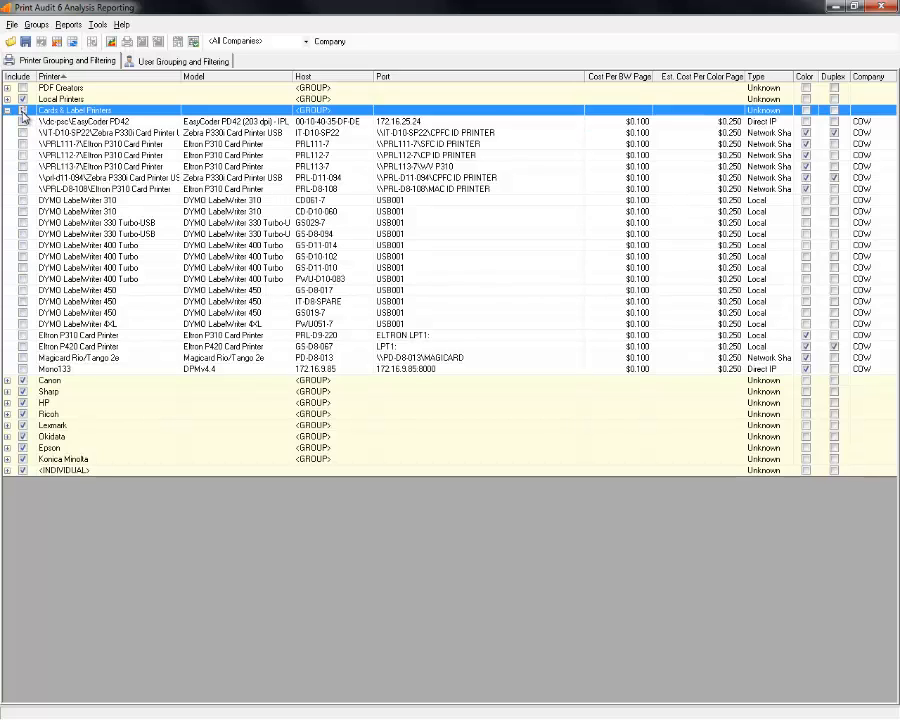
left_click(7, 111)
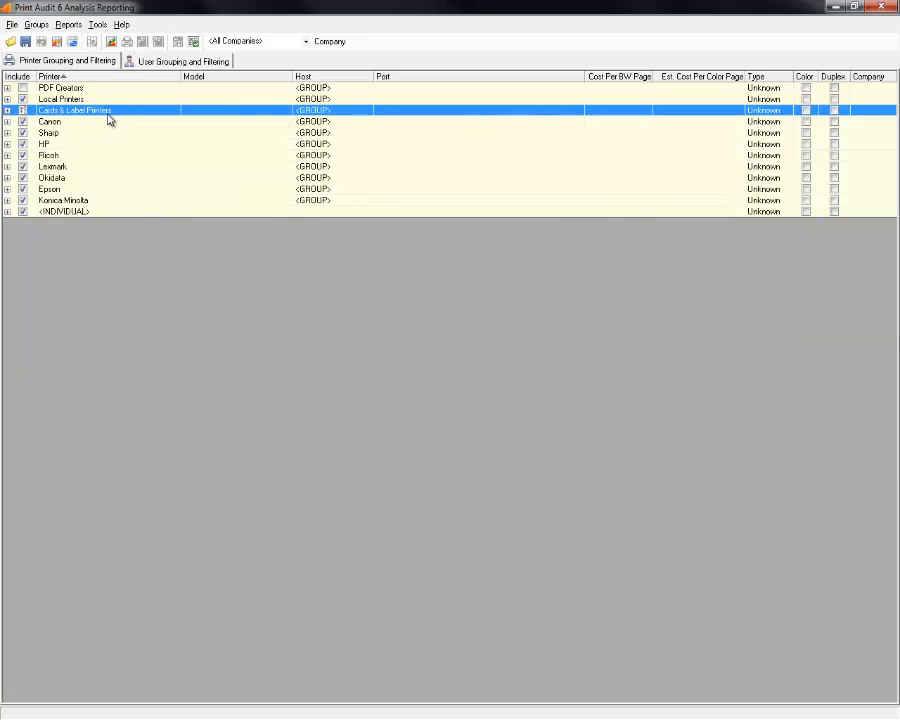
Toggle PDF Creators on and back off so it stays excluded.
left_click(7, 88)
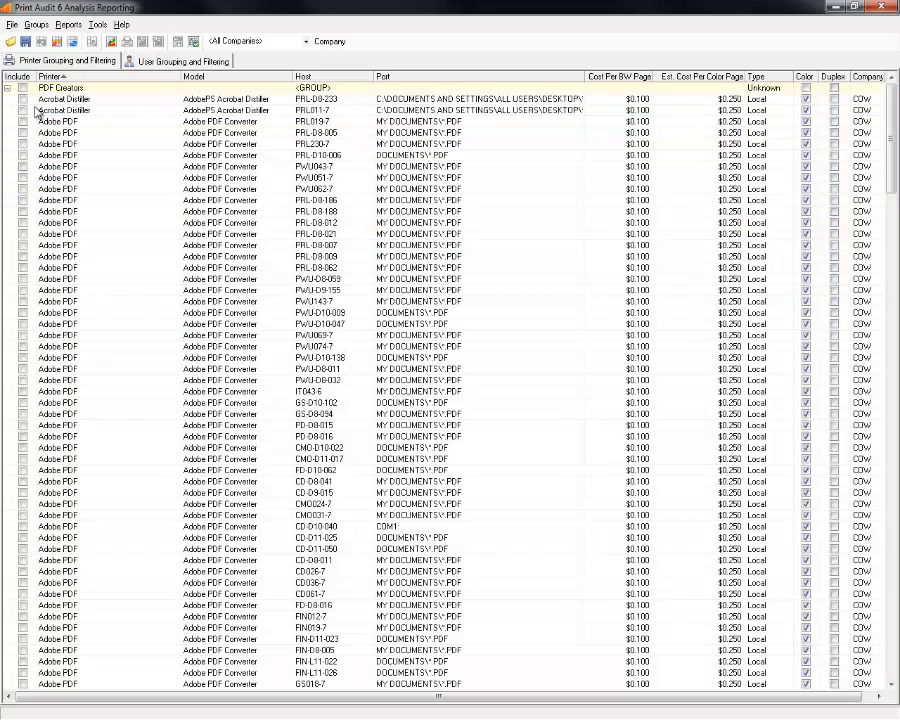
left_click(106, 112)
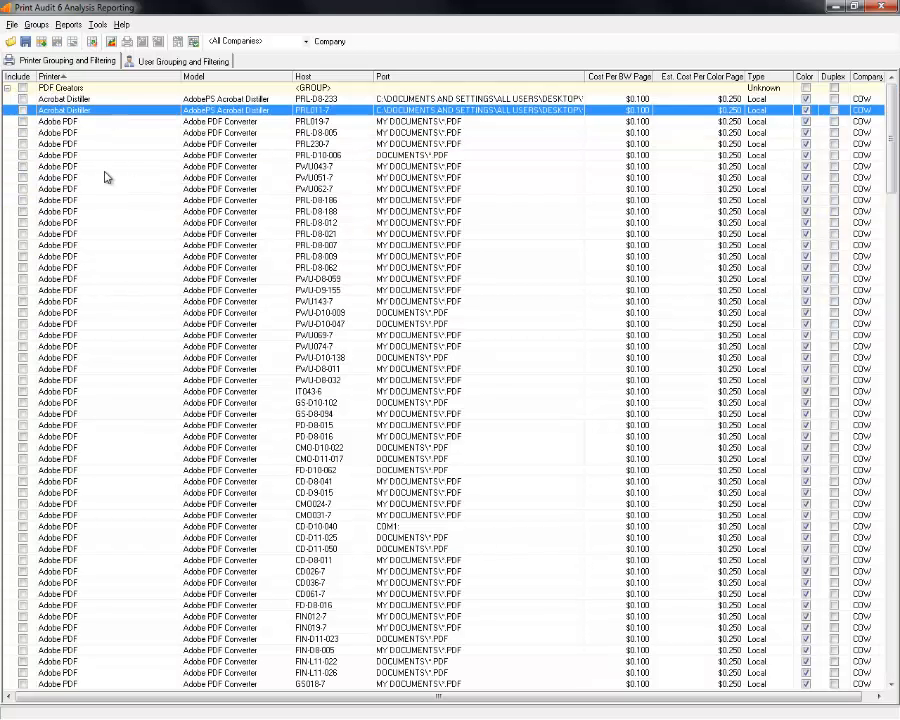
left_click(23, 89)
left_click(23, 89)
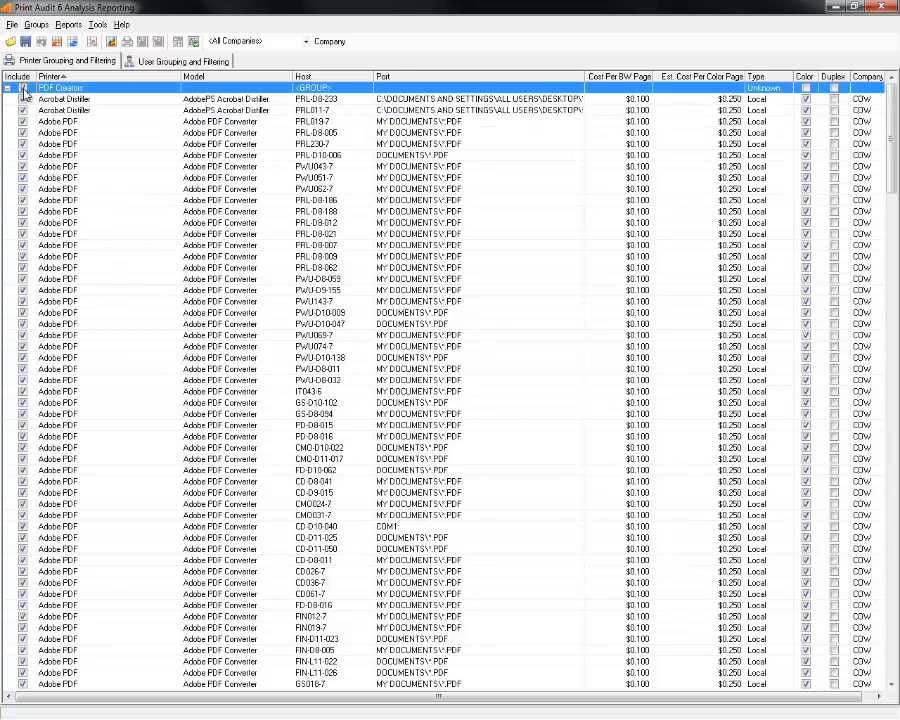
left_click(7, 88)
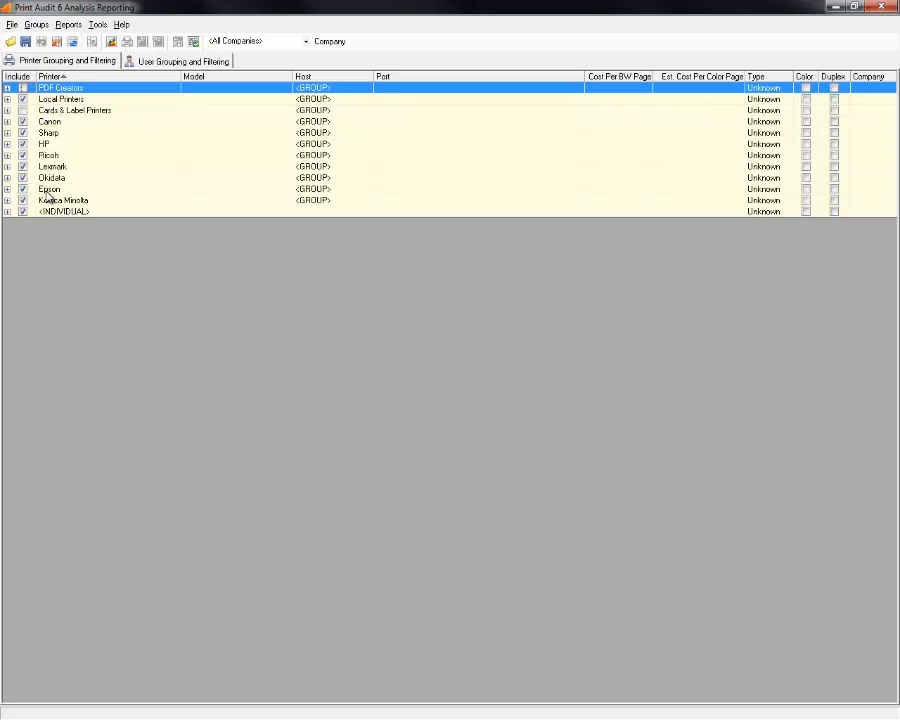
Browse the <INDIVIDUAL> printers, ending with FIN-COLOR selected.
left_click(7, 212)
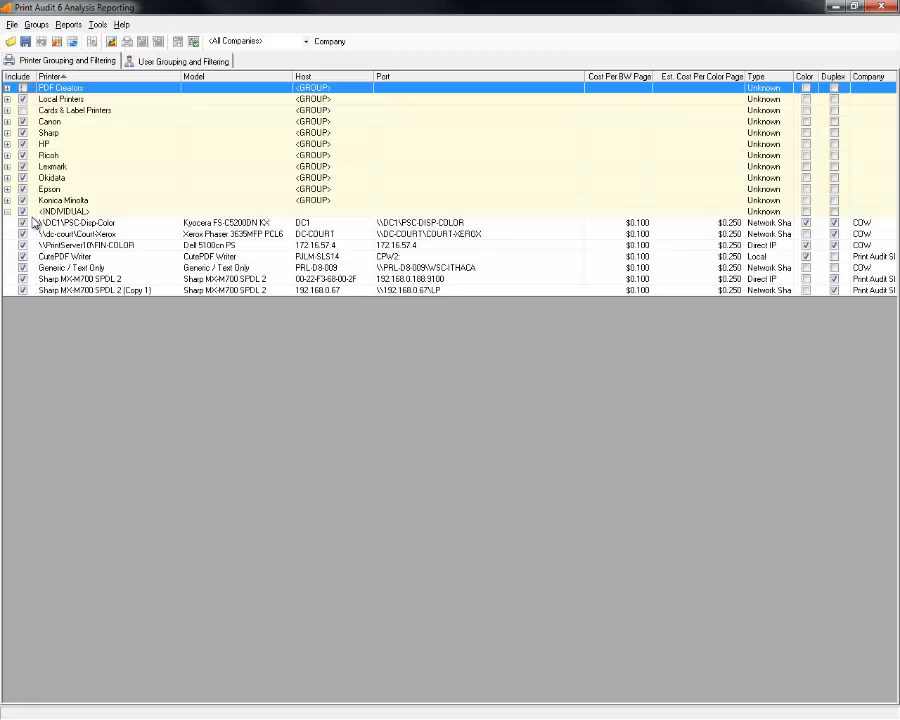
left_click(81, 223)
left_click(83, 234, "shift")
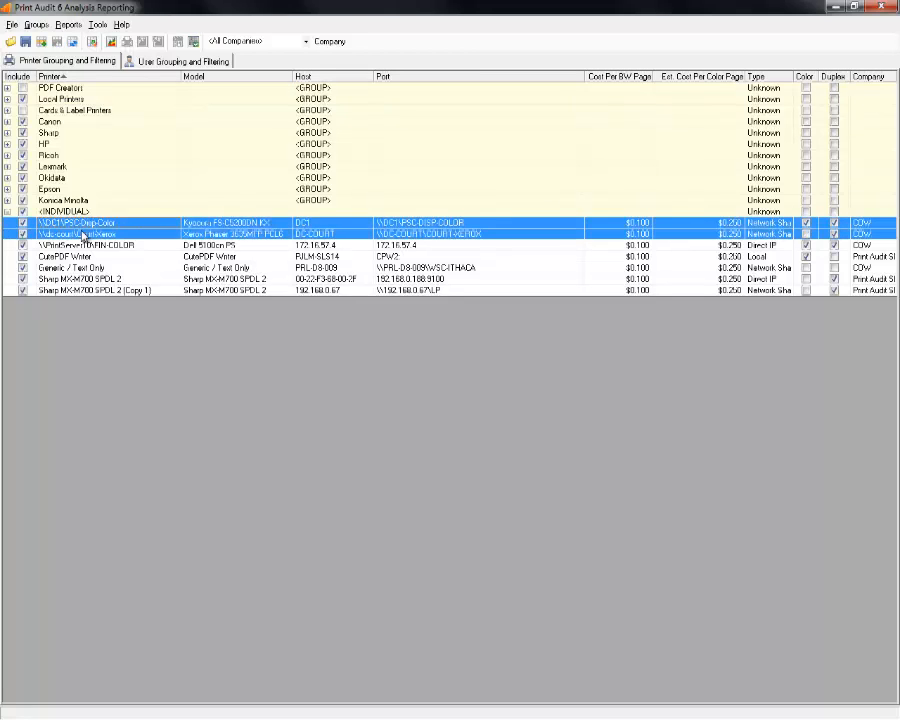
left_click(84, 245, "ctrl")
left_click(84, 256, "ctrl")
left_click(84, 268, "ctrl")
left_click(85, 279, "ctrl")
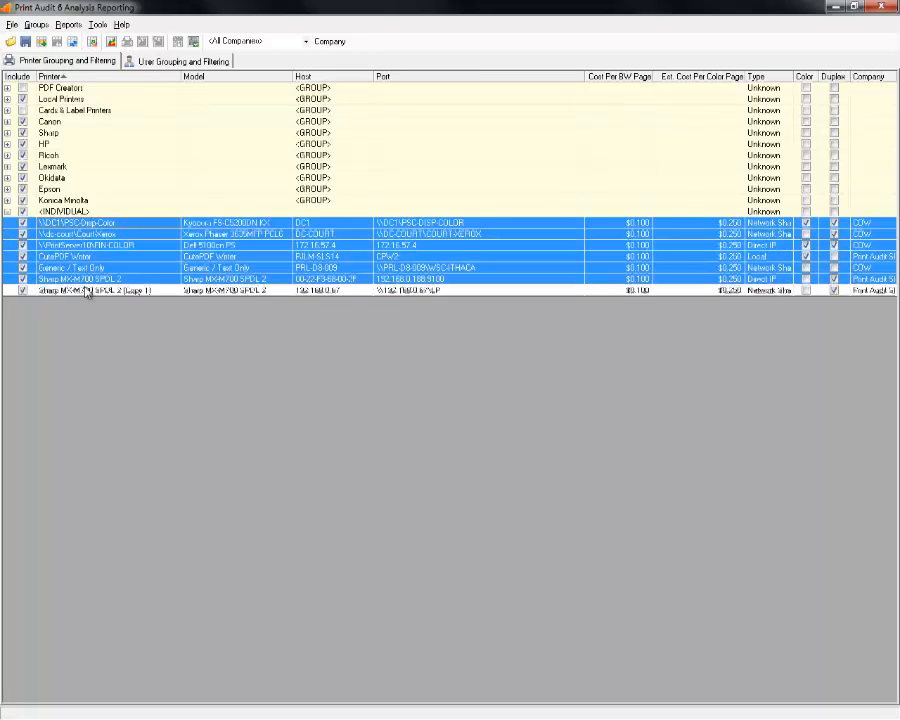
left_click(86, 290, "ctrl")
left_click(56, 246)
left_click(8, 212)
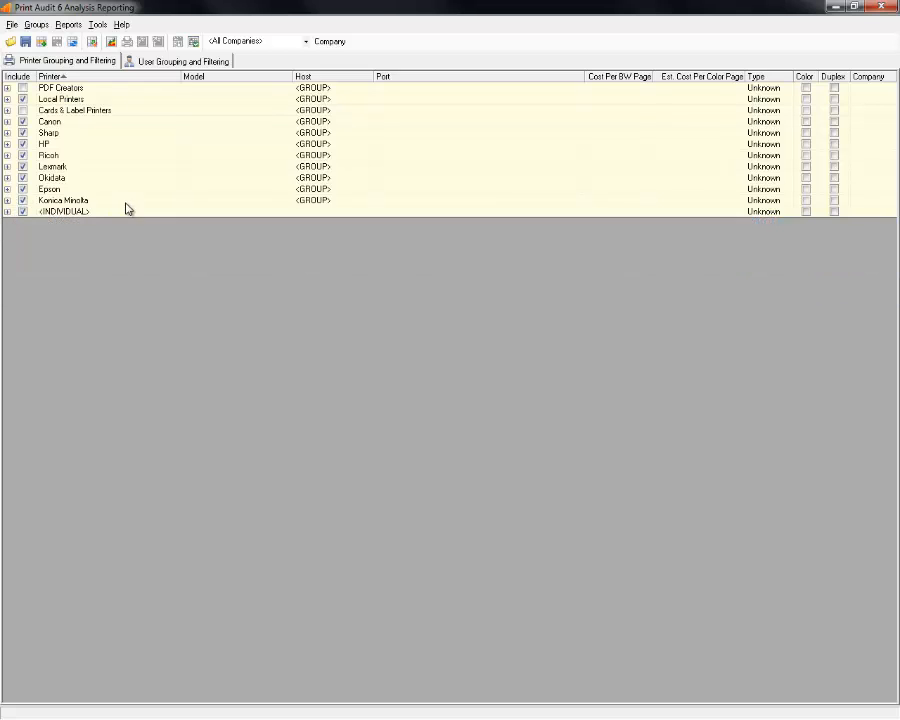
Review the <INDIVIDUAL>, Ricoh, Sharp, Canon and HP group rows.
left_click(111, 212)
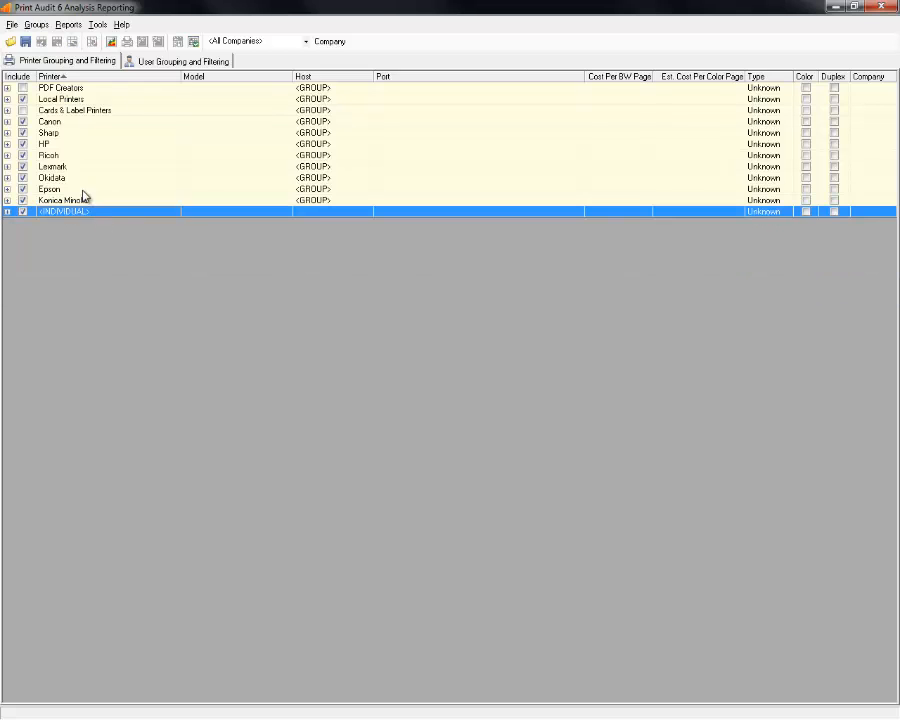
left_click(67, 156)
left_click(66, 130)
left_click(66, 121)
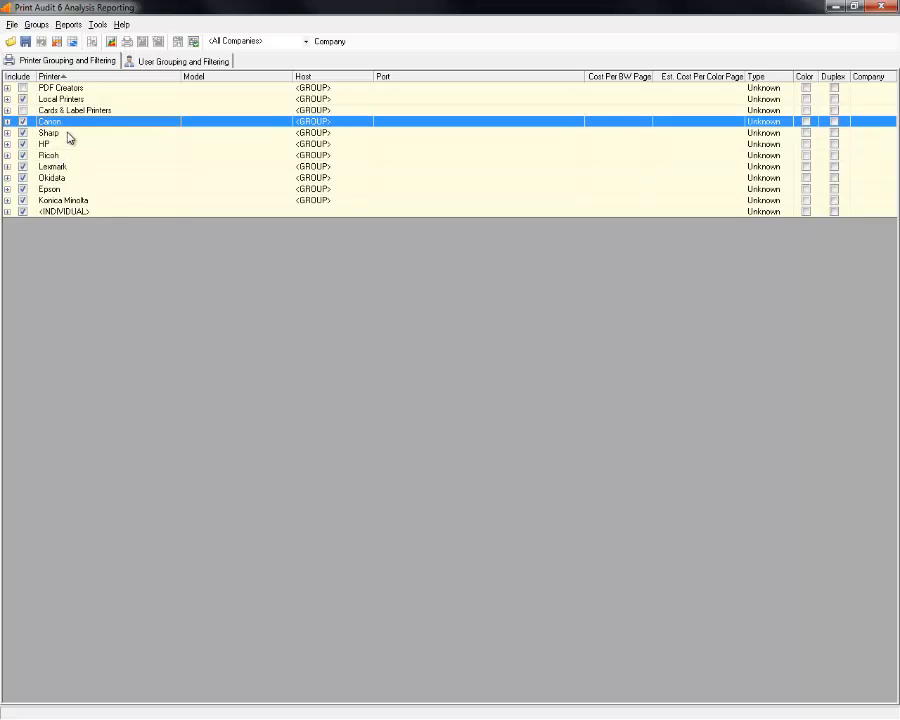
left_click(69, 133)
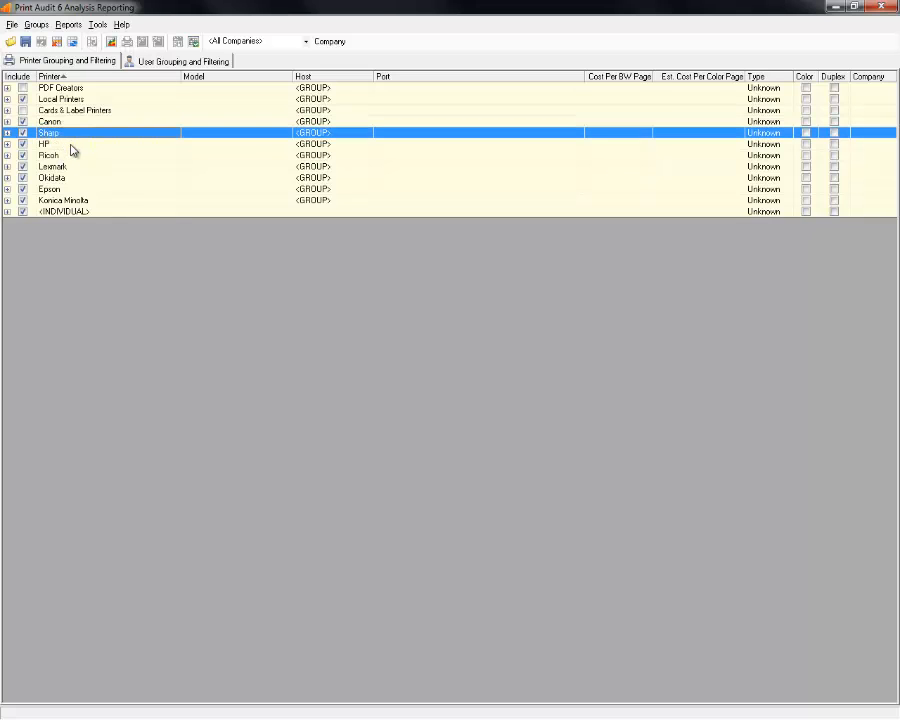
left_click(71, 147)
Try building an Executive Summary report and acknowledge the 'no jobs' warning.
left_click(111, 41)
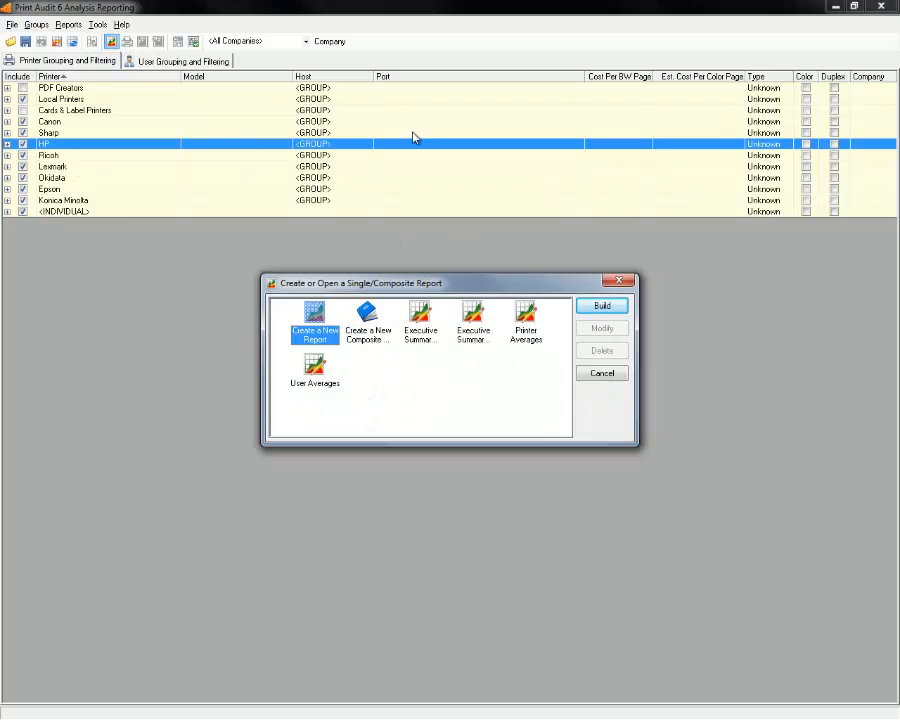
left_click(604, 372)
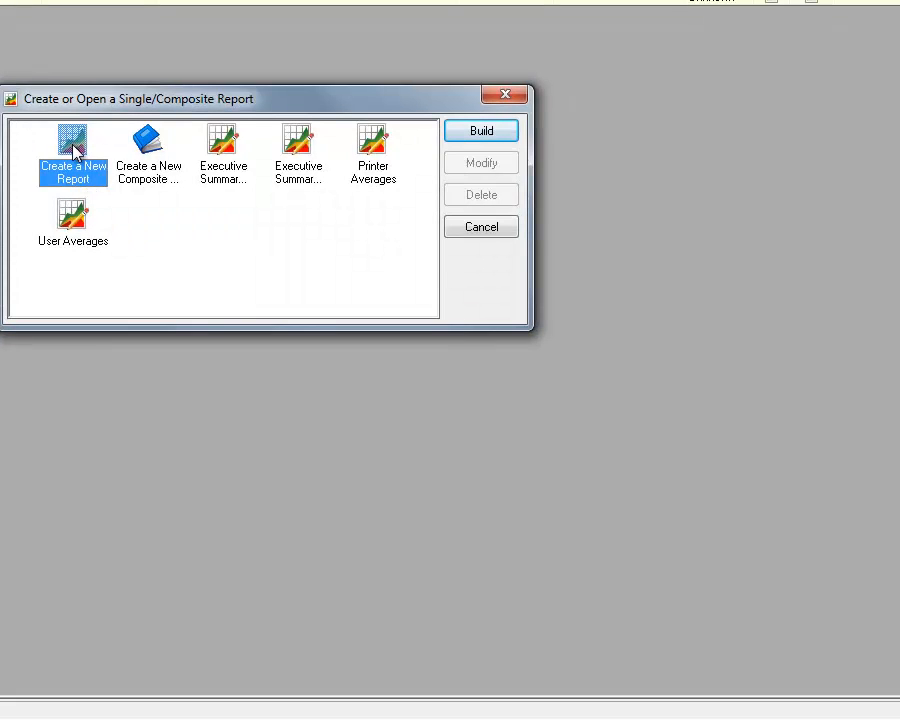
left_click(470, 134)
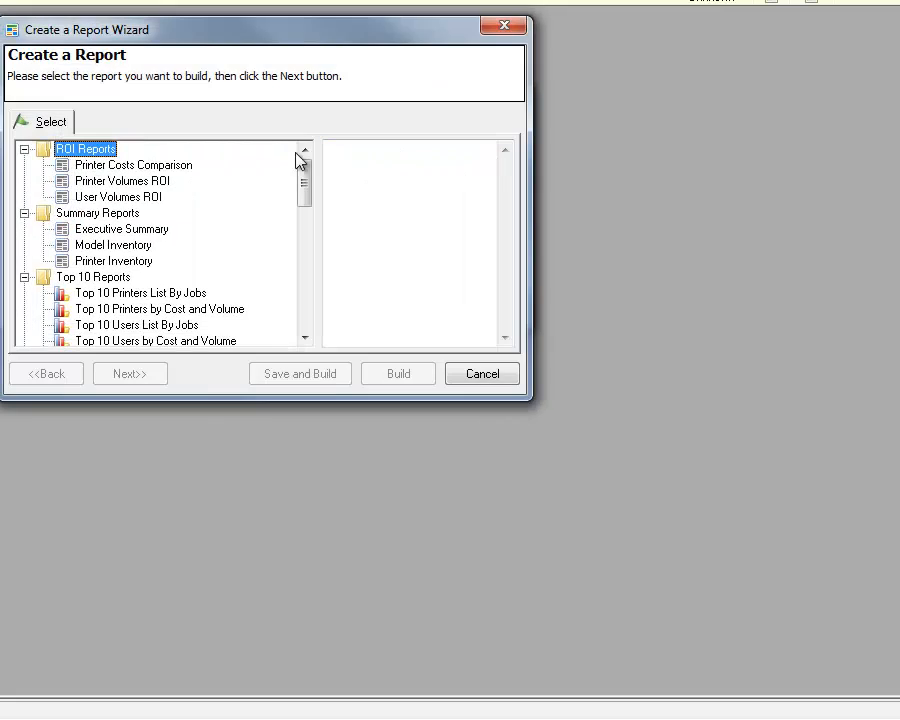
left_click_drag(305, 178, 218, 183)
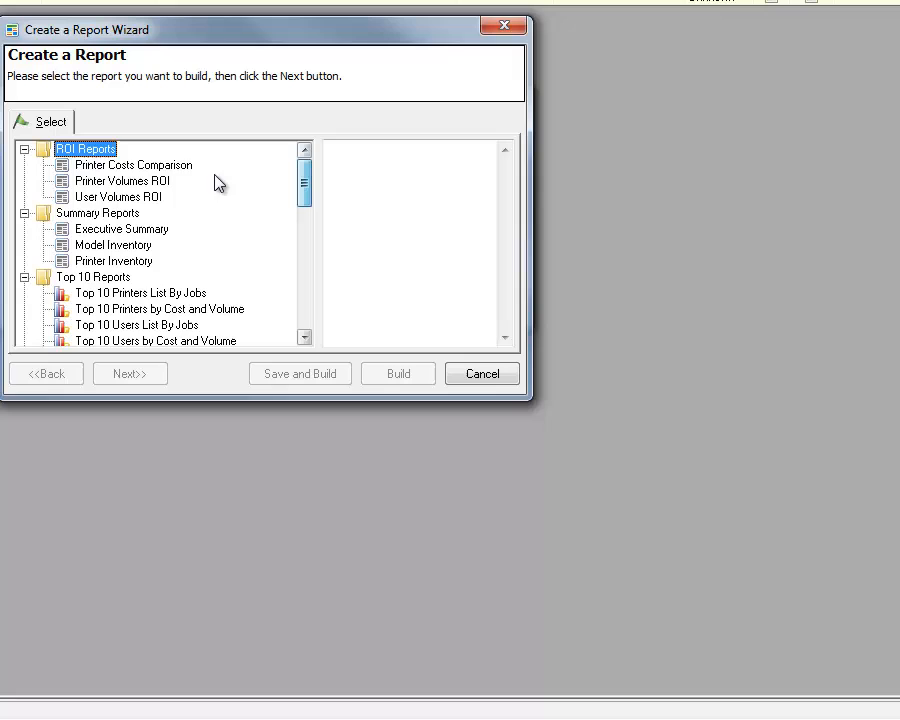
left_click(113, 232)
left_click(390, 372)
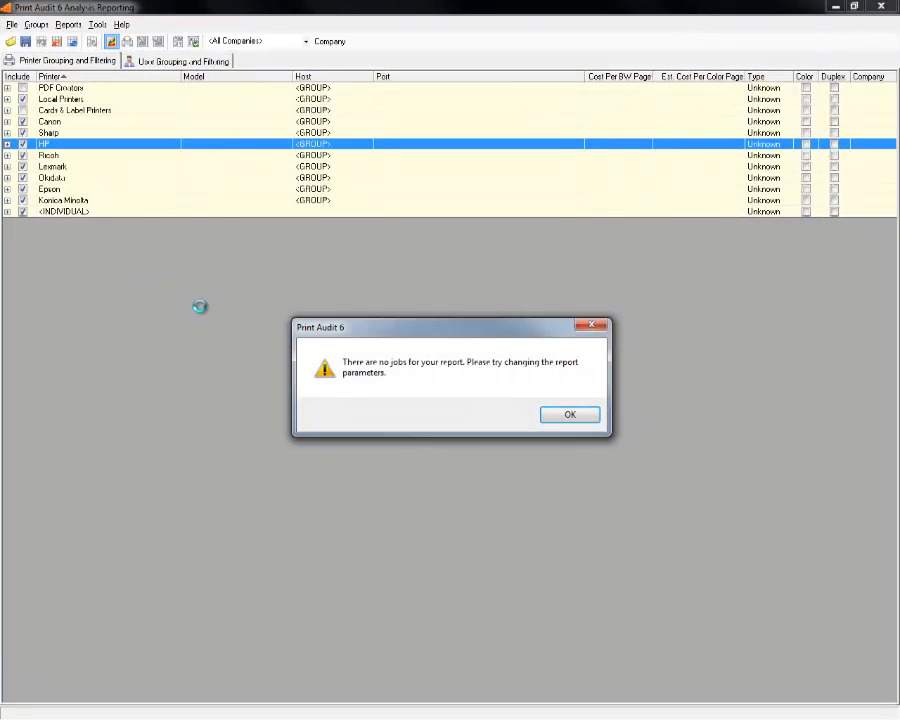
left_click(567, 416)
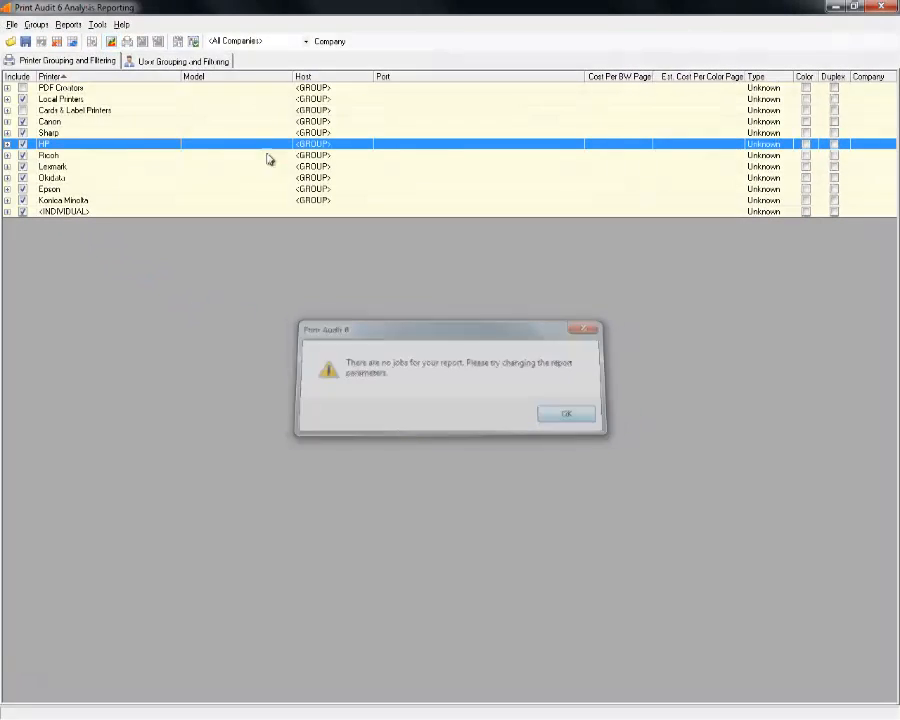
Include <INDIVIDUAL> users under User Grouping, then rebuild the Executive Summary report.
left_click(170, 62)
left_click(23, 90)
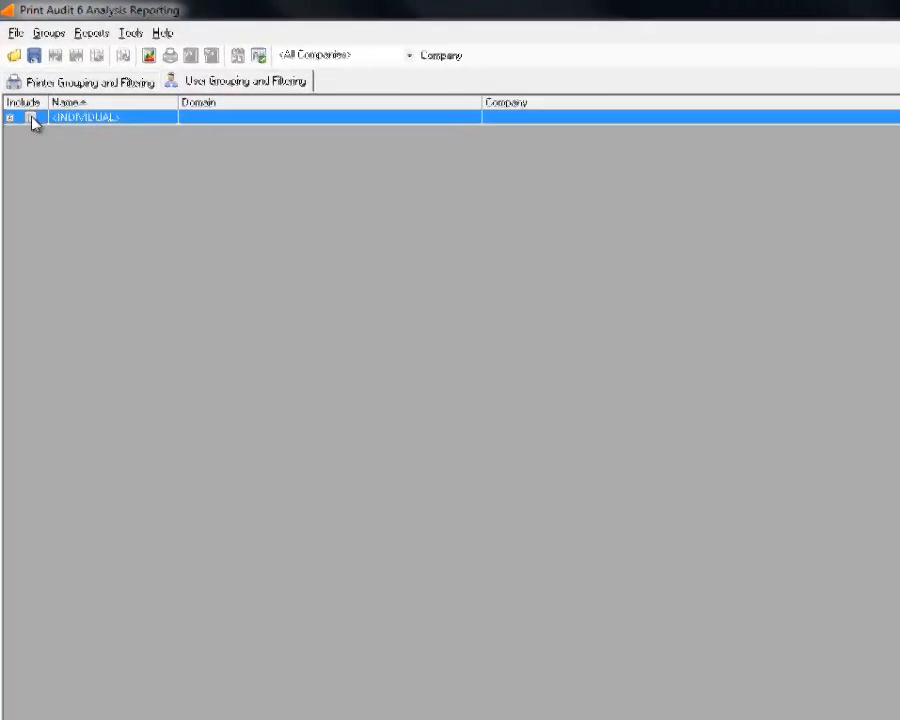
left_click(24, 90)
left_click(54, 63)
left_click(158, 59)
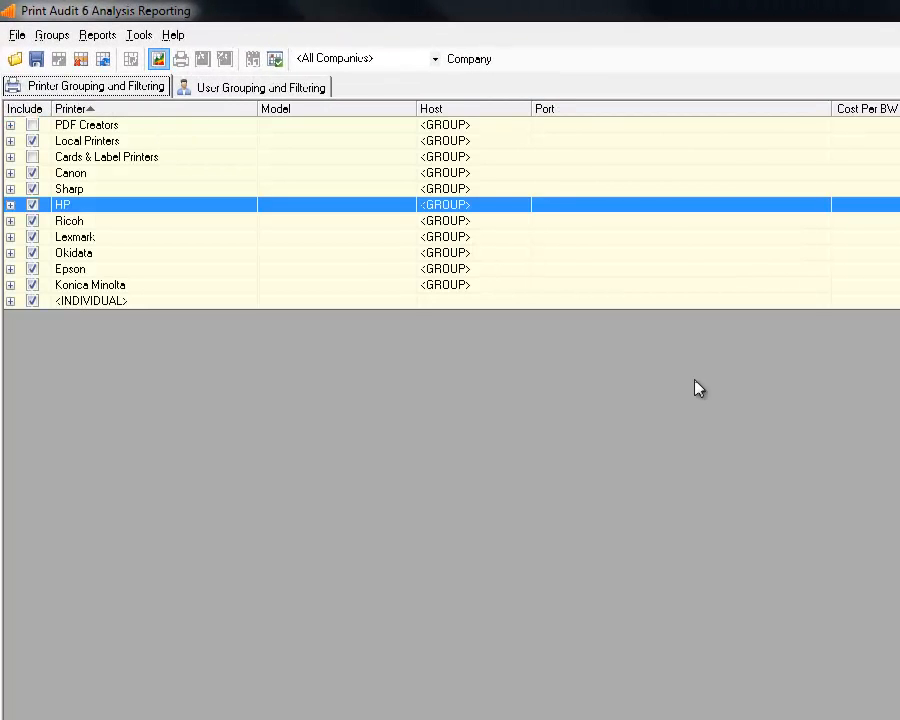
left_click(857, 434)
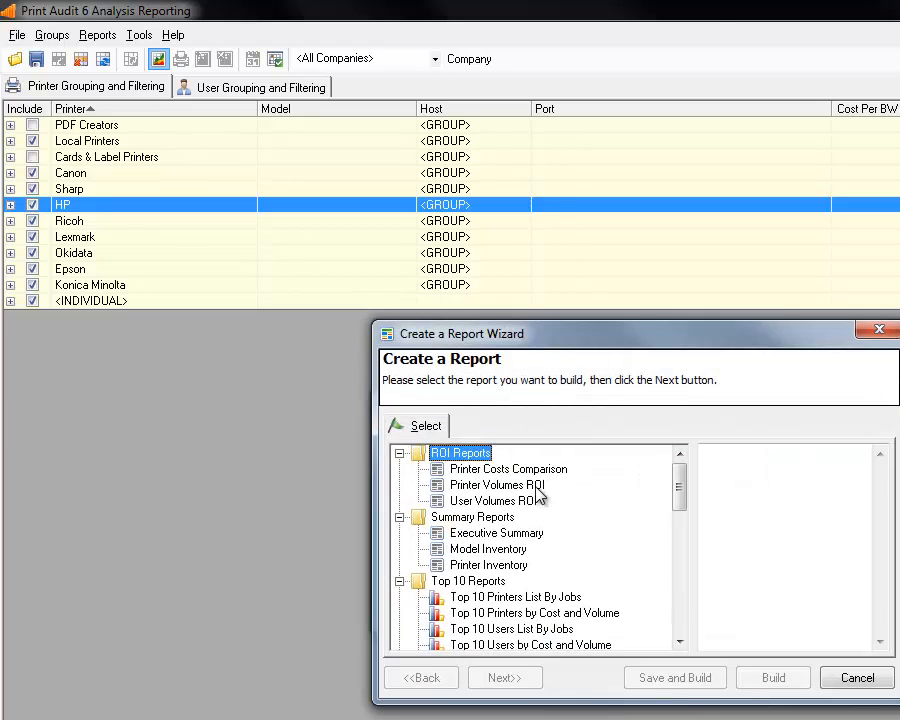
left_click(497, 533)
left_click(760, 677)
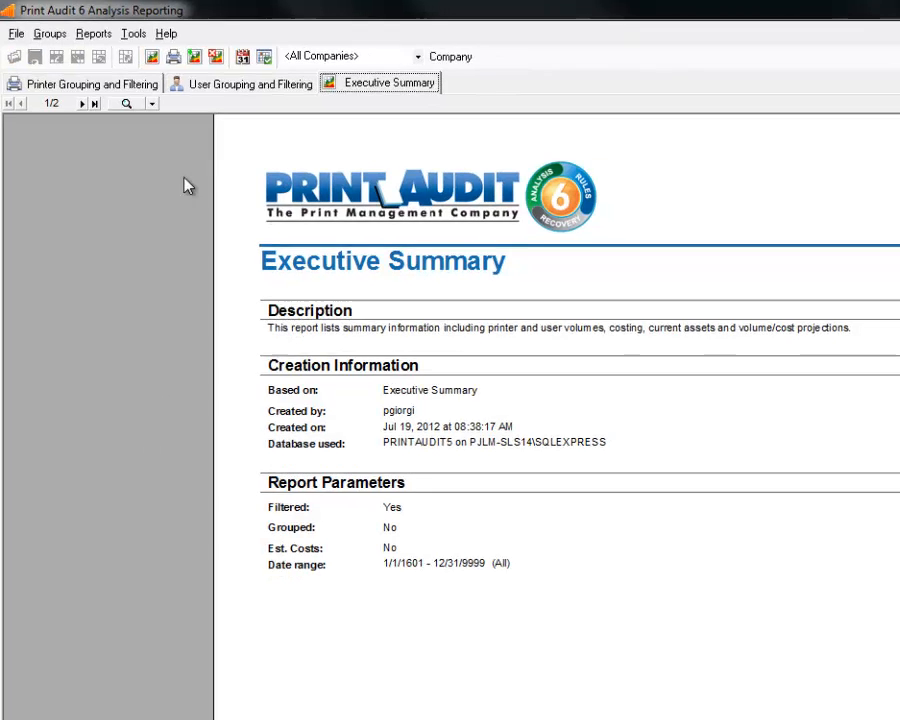
Review page 2/2 of the Executive Summary totals, then return to Printer Grouping and Filtering.
left_click(64, 76)
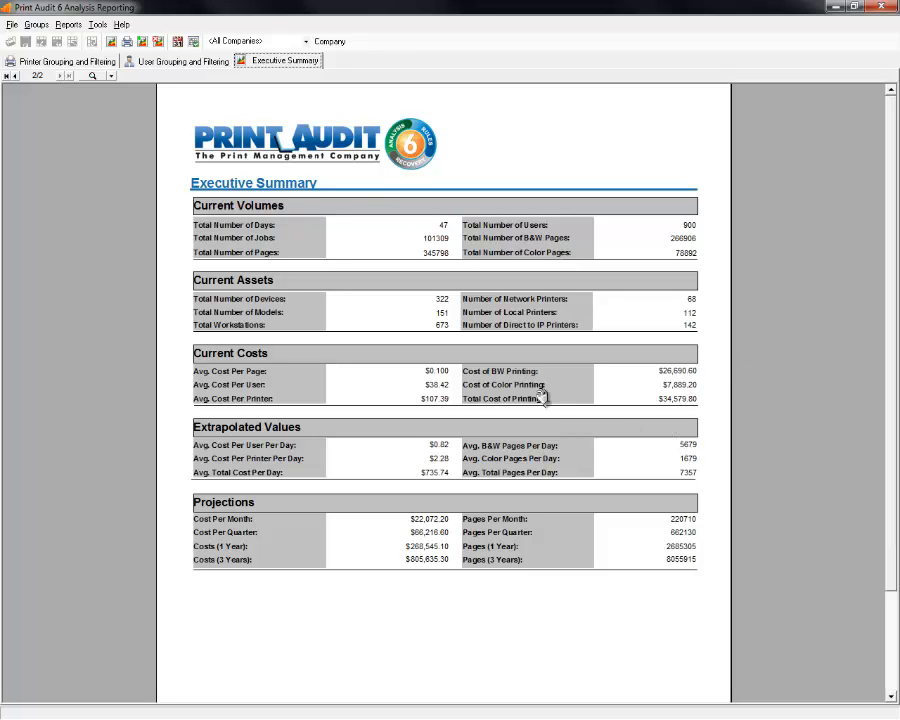
scroll(534, 380, "down", 1)
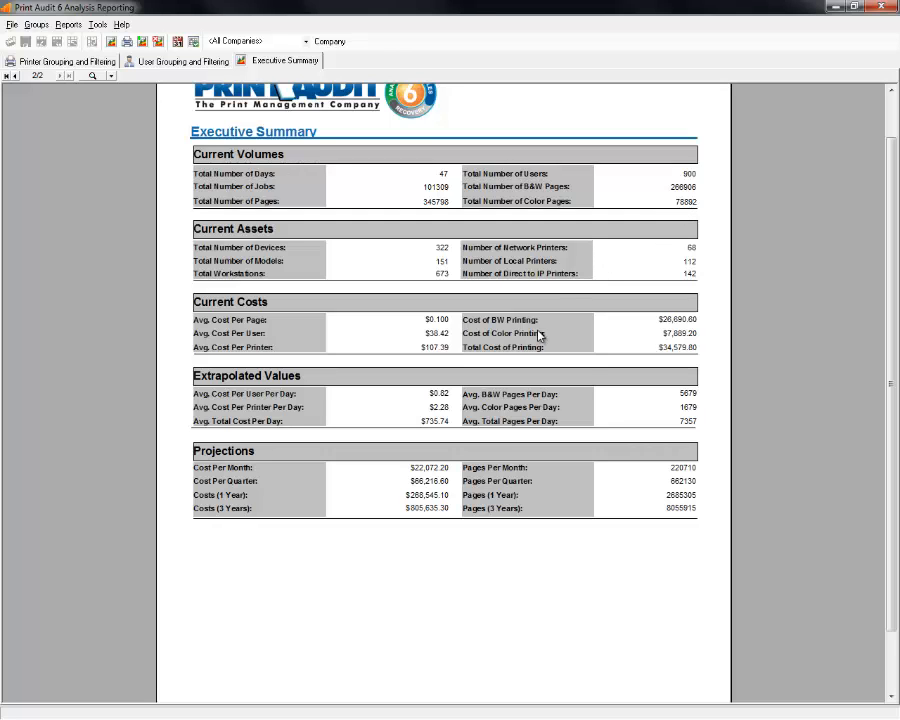
scroll(540, 320, "down", 2)
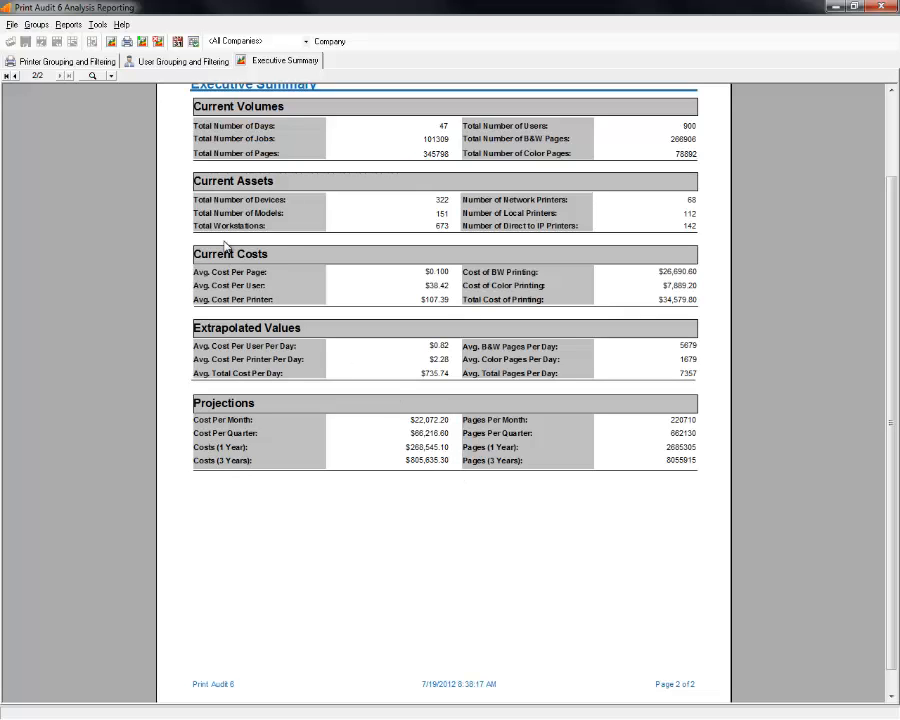
scroll(281, 261, "up", 1)
left_click_drag(281, 261, 272, 379)
left_click(62, 61)
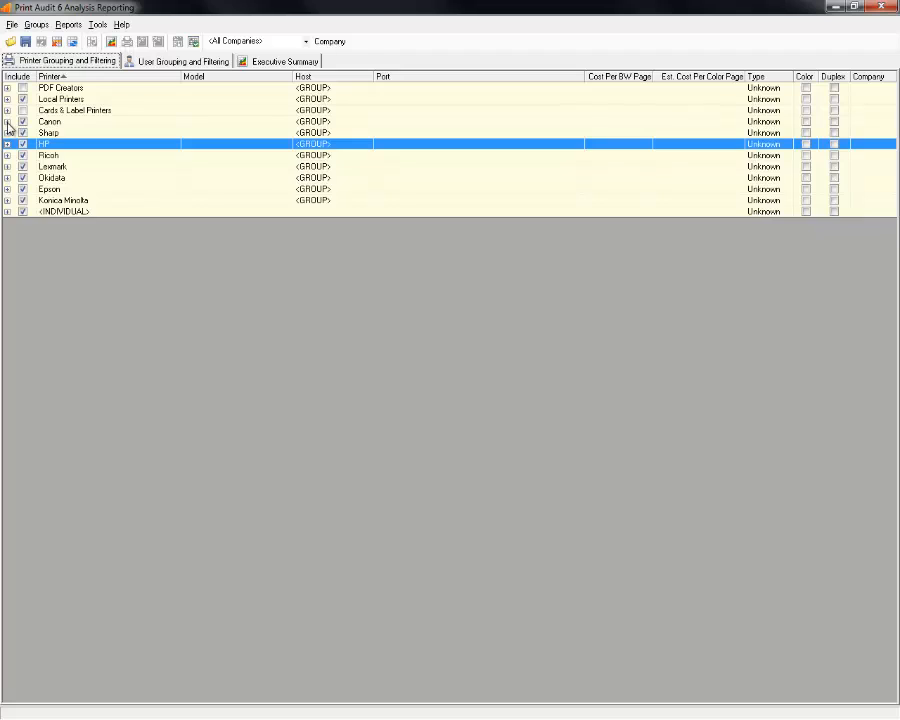
Exclude <INDIVIDUAL>, Konica Minolta, Epson, Okidata, Lexmark, Ricoh, HP, Sharp and Canon from reports.
left_click(23, 212)
left_click(19, 200)
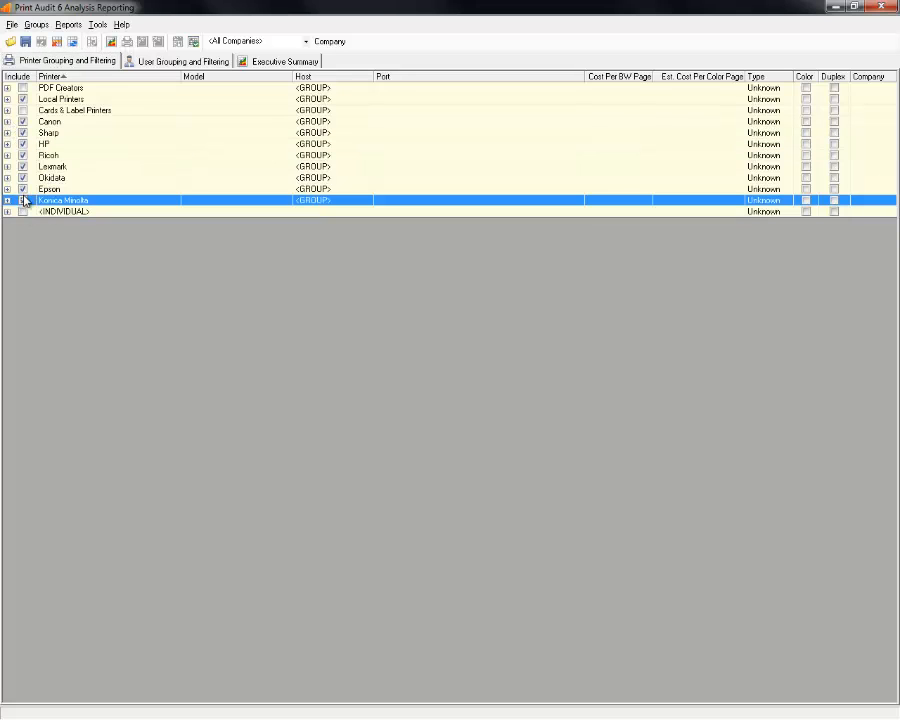
left_click(23, 200)
left_click(23, 189)
left_click(23, 178)
left_click(23, 166)
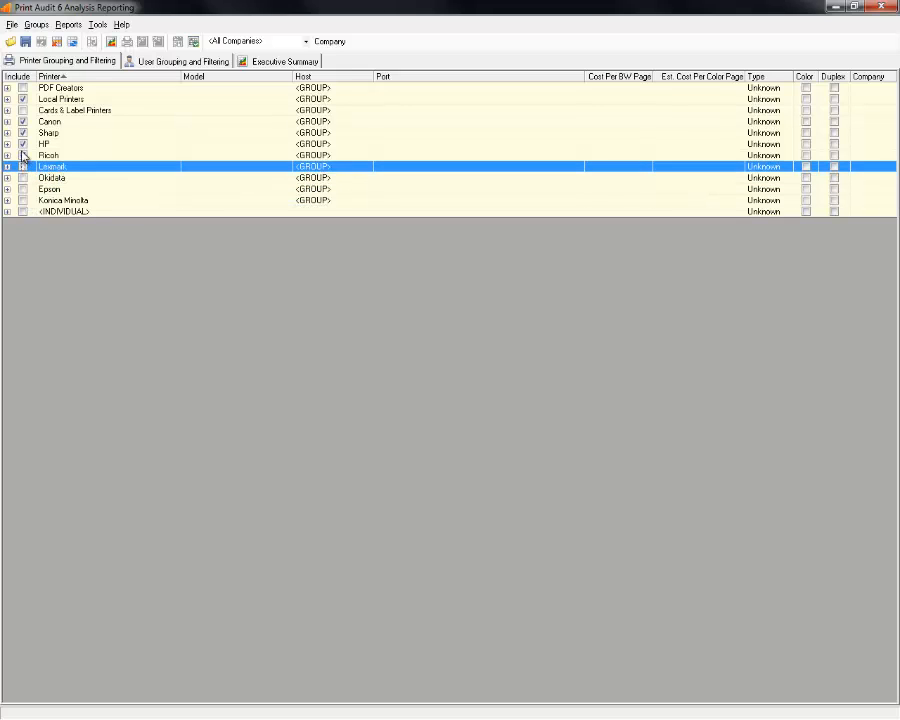
left_click(23, 155)
left_click(23, 144)
left_click(23, 133)
left_click(23, 154)
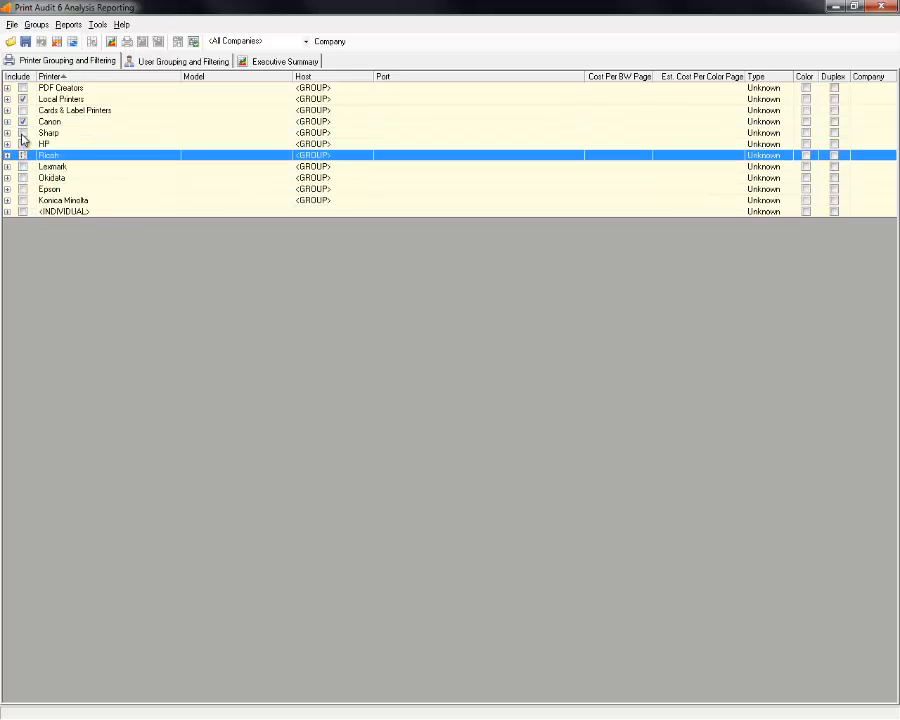
left_click(23, 121)
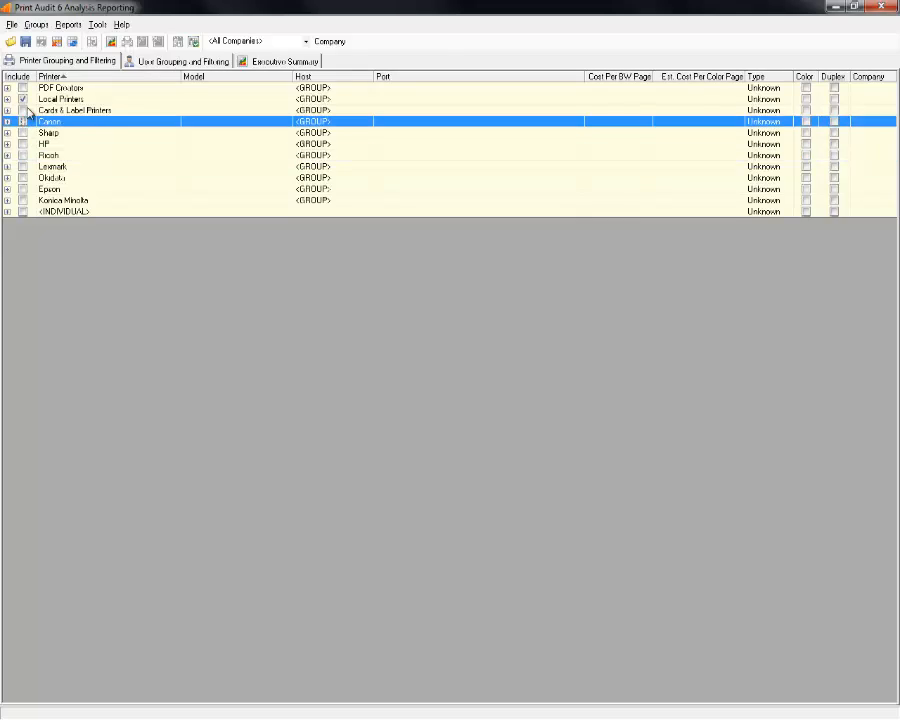
Confirm Local Printers and its member printers remain included.
left_click(34, 100)
left_click(8, 100)
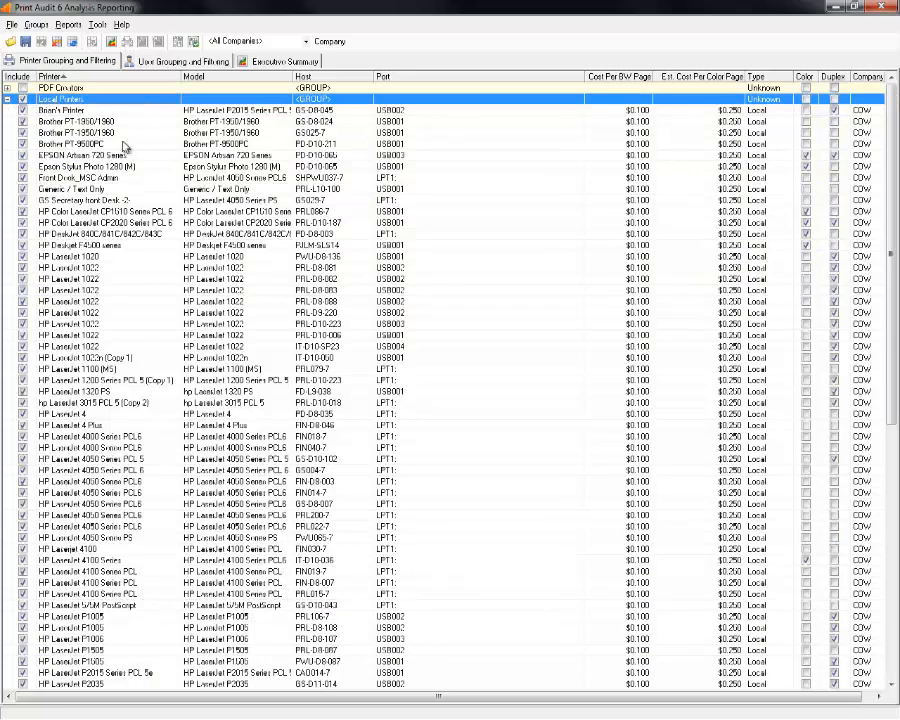
left_click_drag(139, 145, 258, 512)
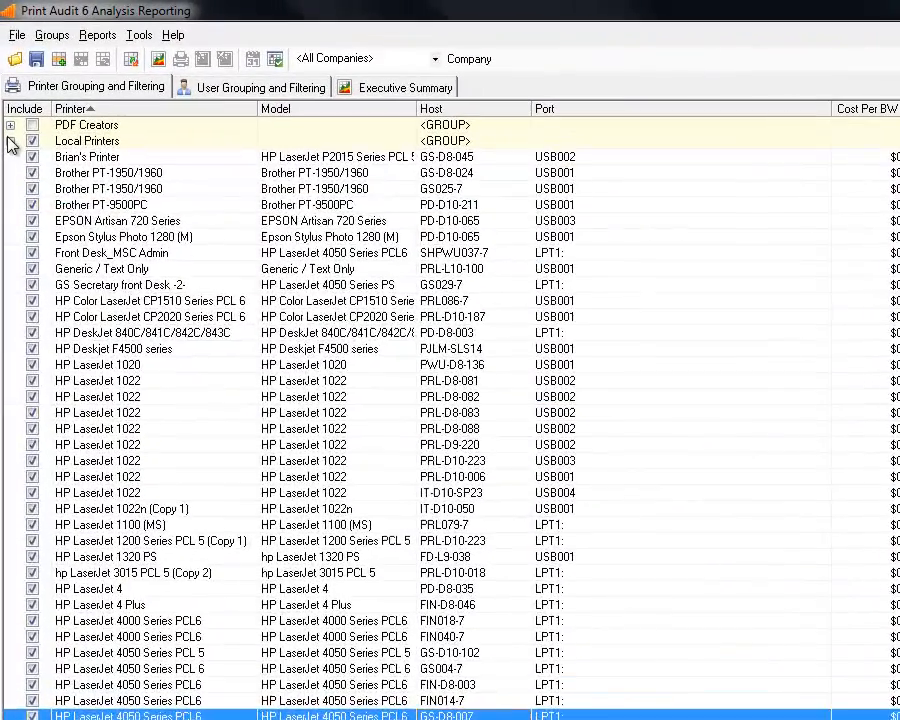
left_click(8, 100)
left_click(118, 145)
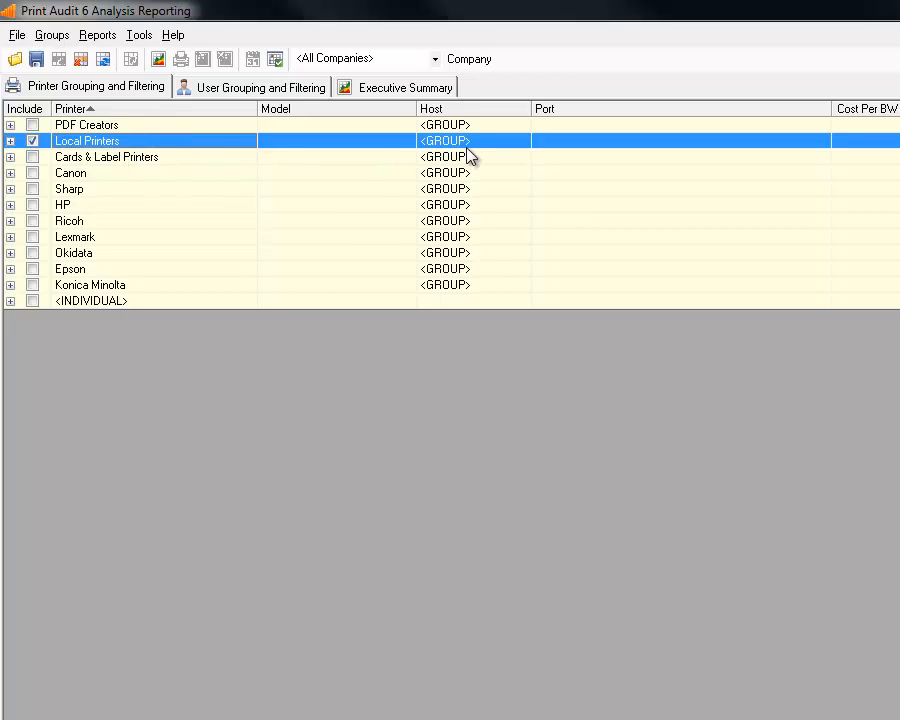
Build a new single Volume report, Total Printing Breakdown.
left_click(158, 60)
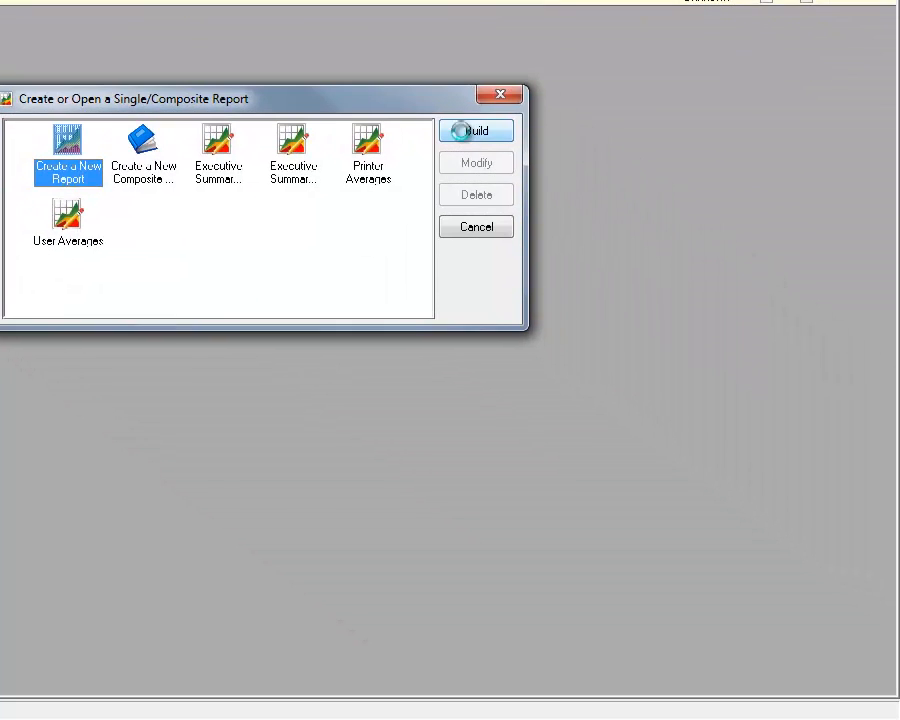
left_click(762, 368)
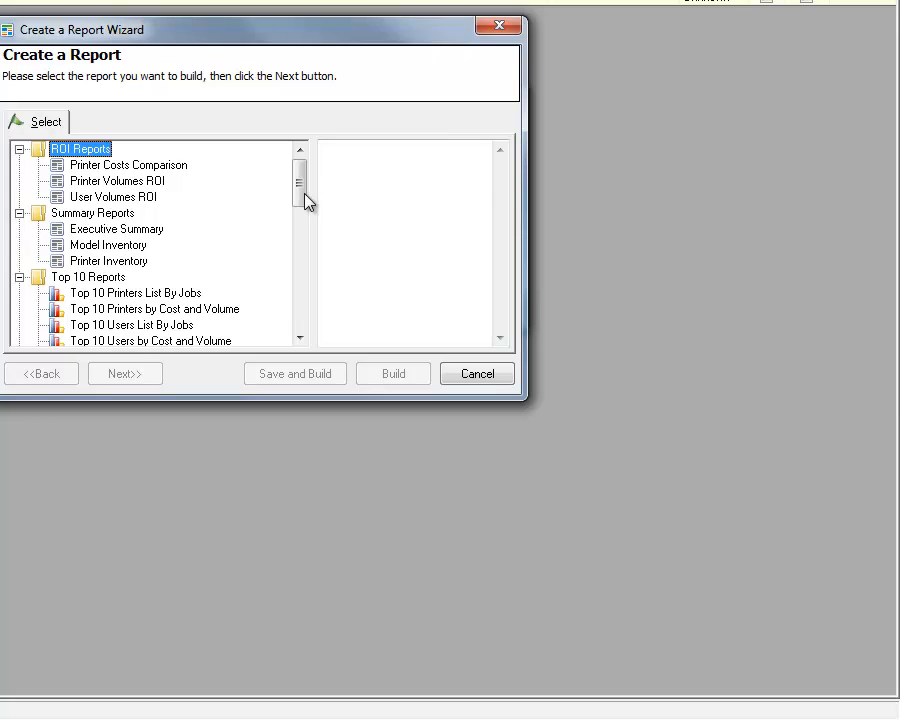
left_click_drag(296, 208, 294, 332)
left_click(182, 296)
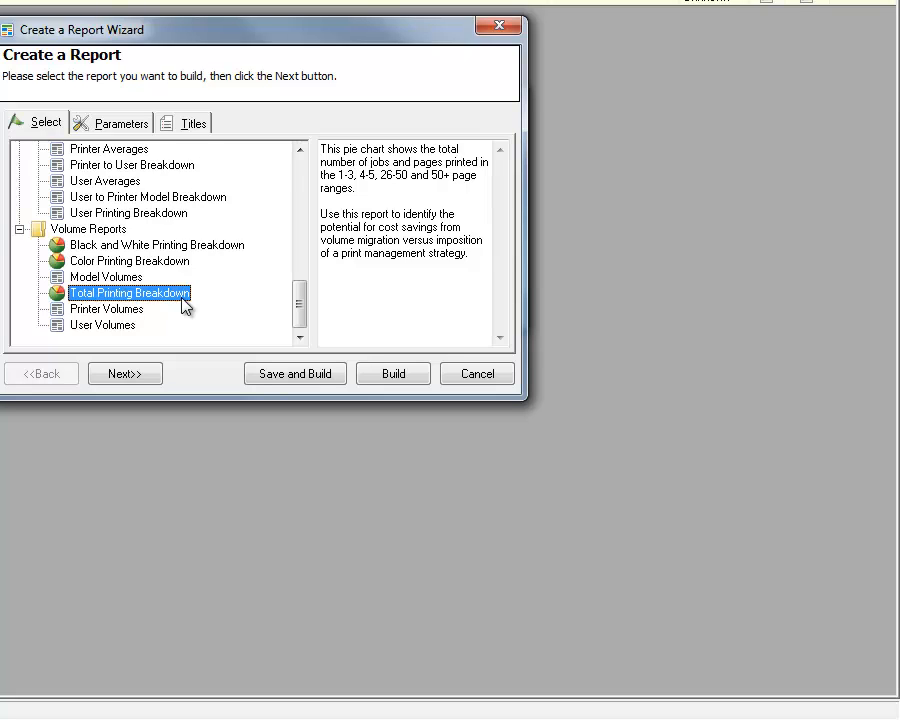
left_click(409, 376)
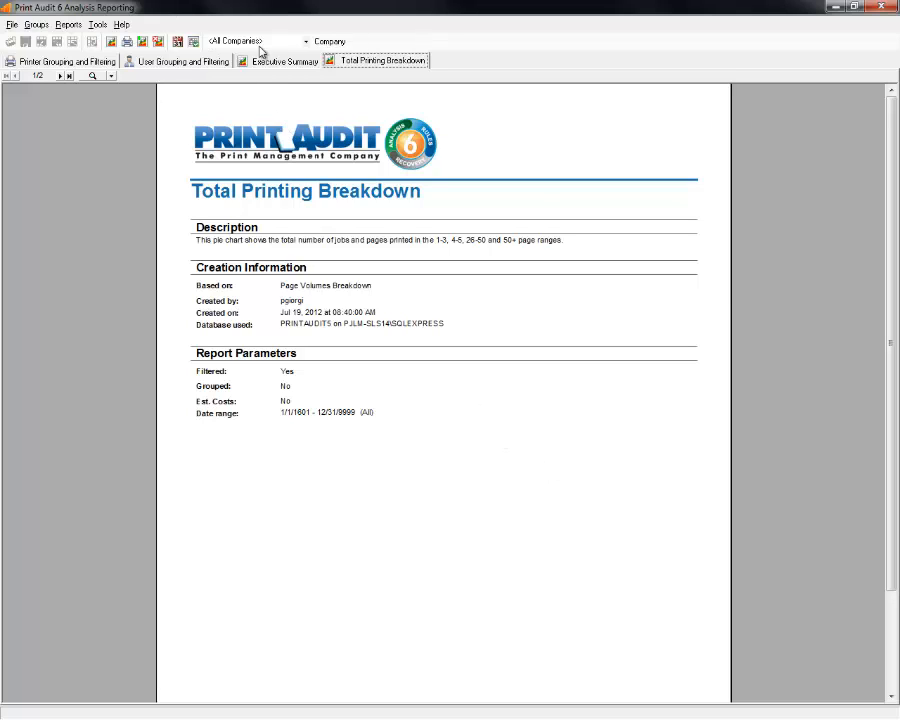
Go to page 2 and pan to view the 11051-job and 25911-page pie charts.
left_click(60, 76)
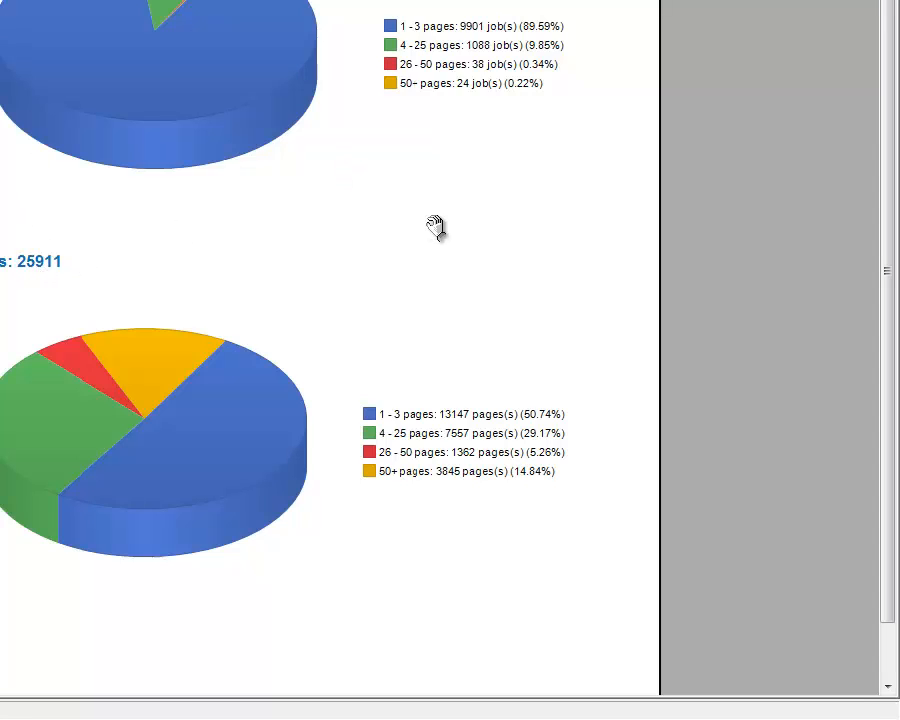
left_click_drag(436, 227, 440, 172)
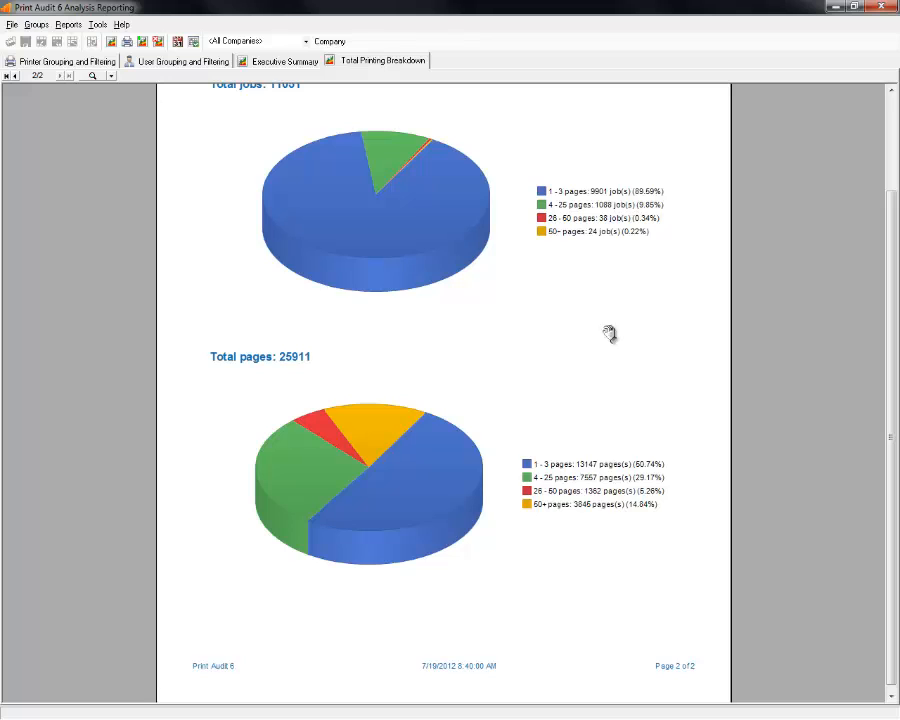
left_click_drag(606, 336, 609, 367)
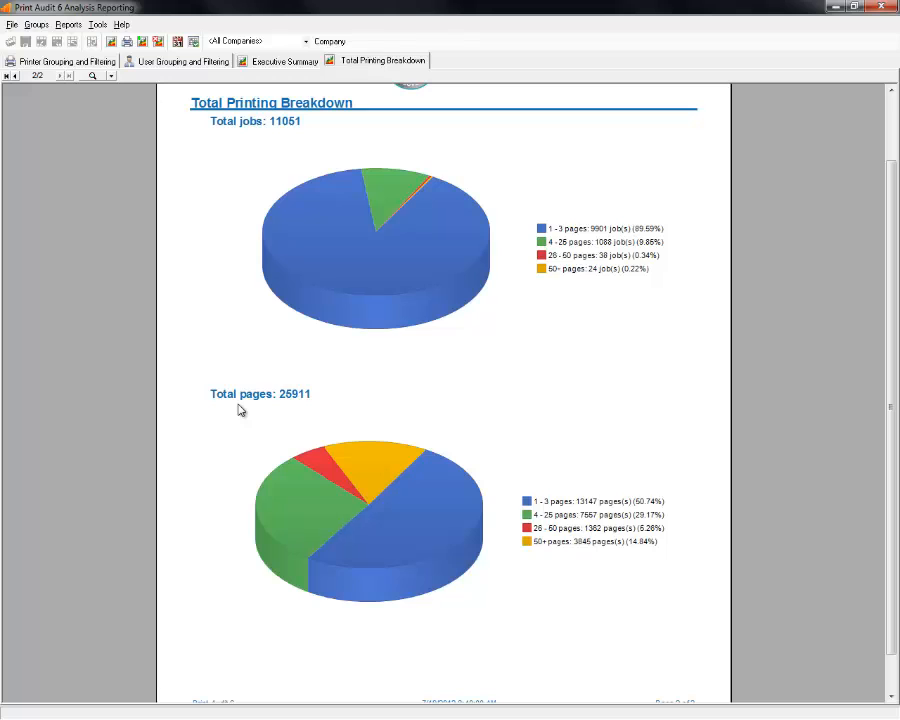
Go back to the printer grouping list, toggle the Canon group and exclude Local Printers.
left_click(35, 61)
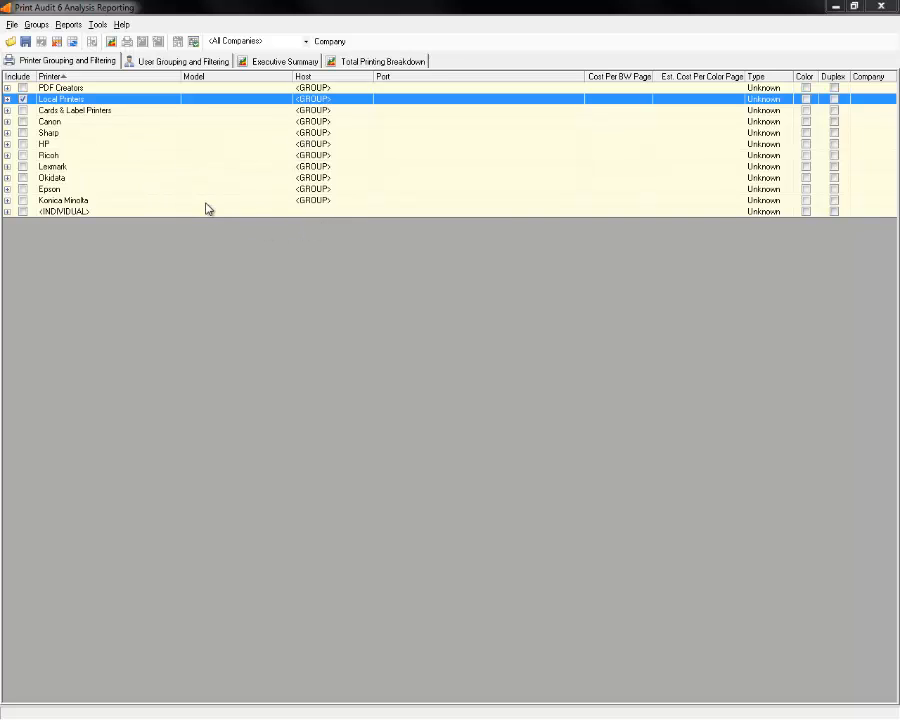
left_click(23, 122)
left_click(22, 99)
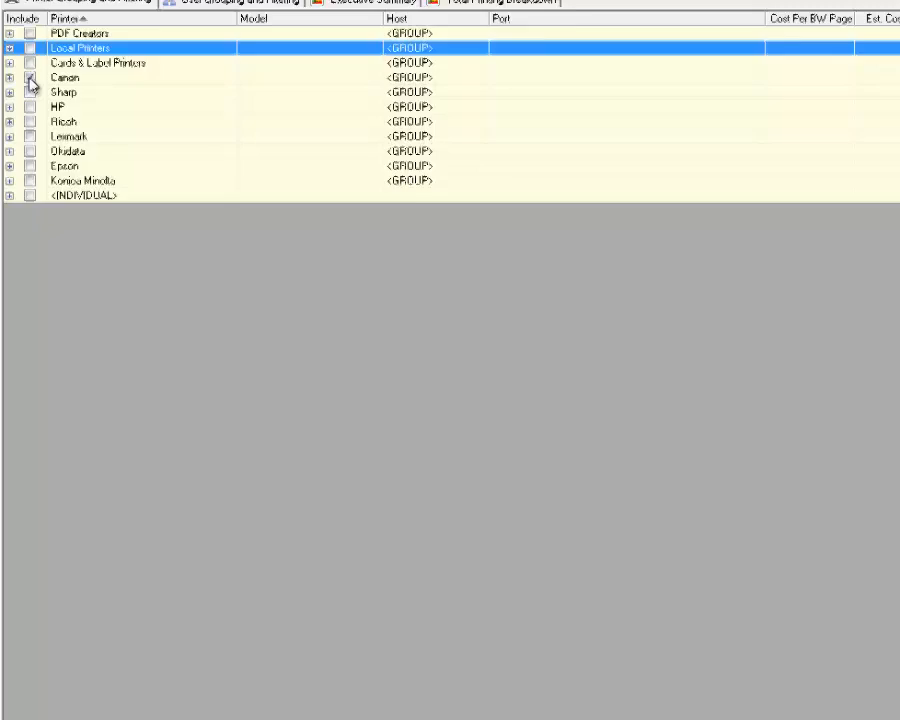
Expand the Canon group and select all four of its printers.
left_click(30, 79)
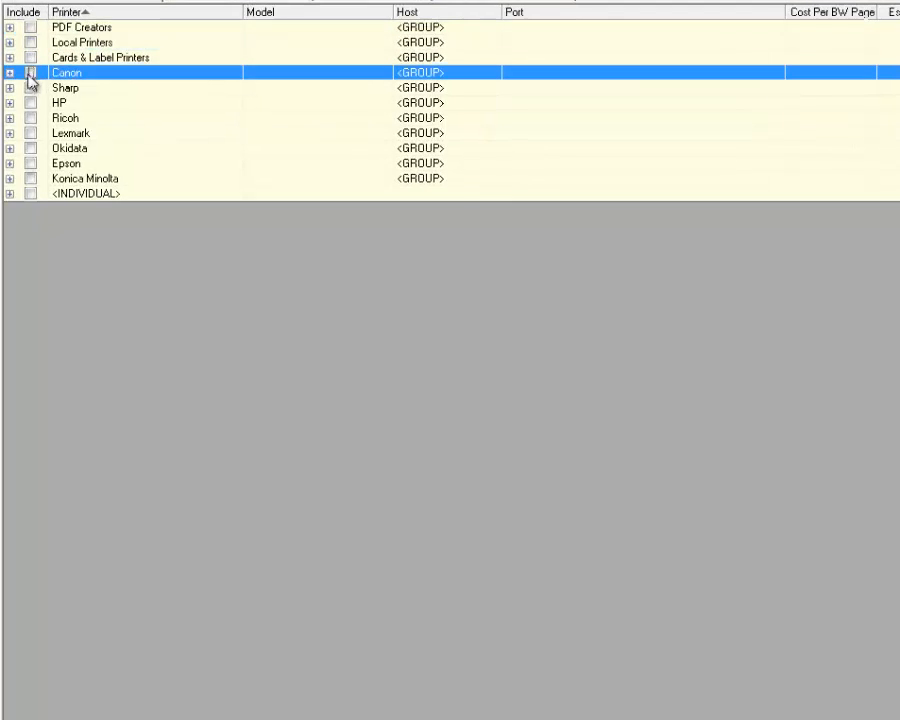
left_click(9, 77)
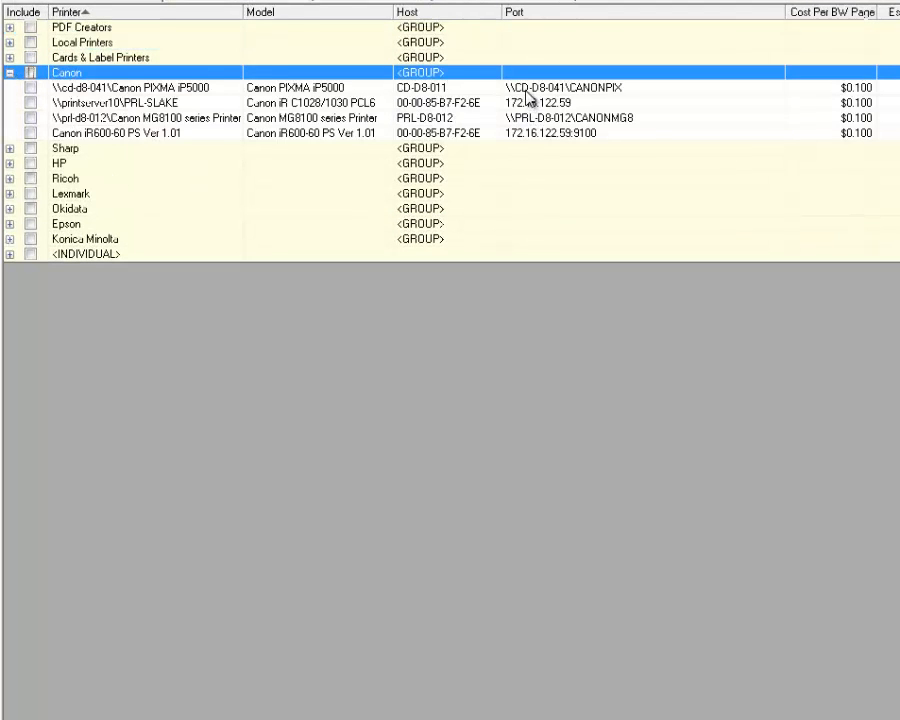
left_click_drag(528, 88, 537, 140)
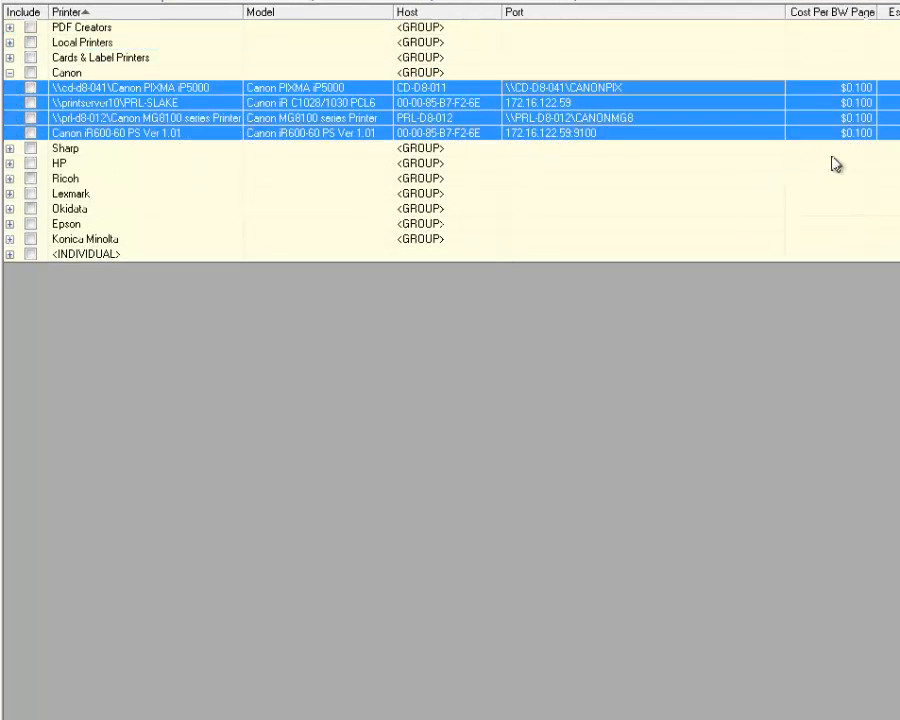
left_click(818, 118)
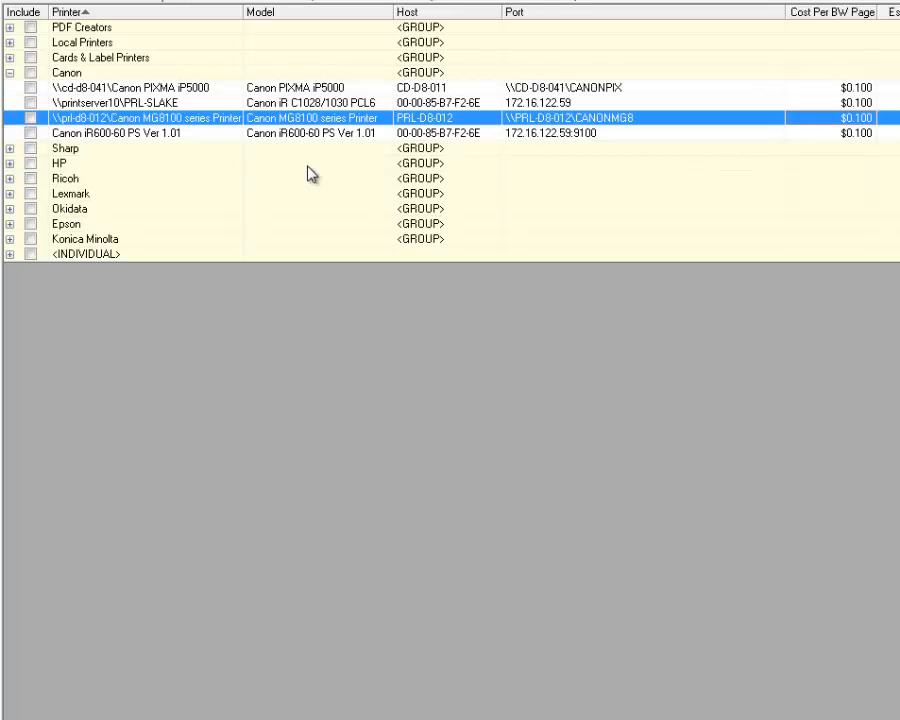
left_click_drag(258, 88, 260, 135)
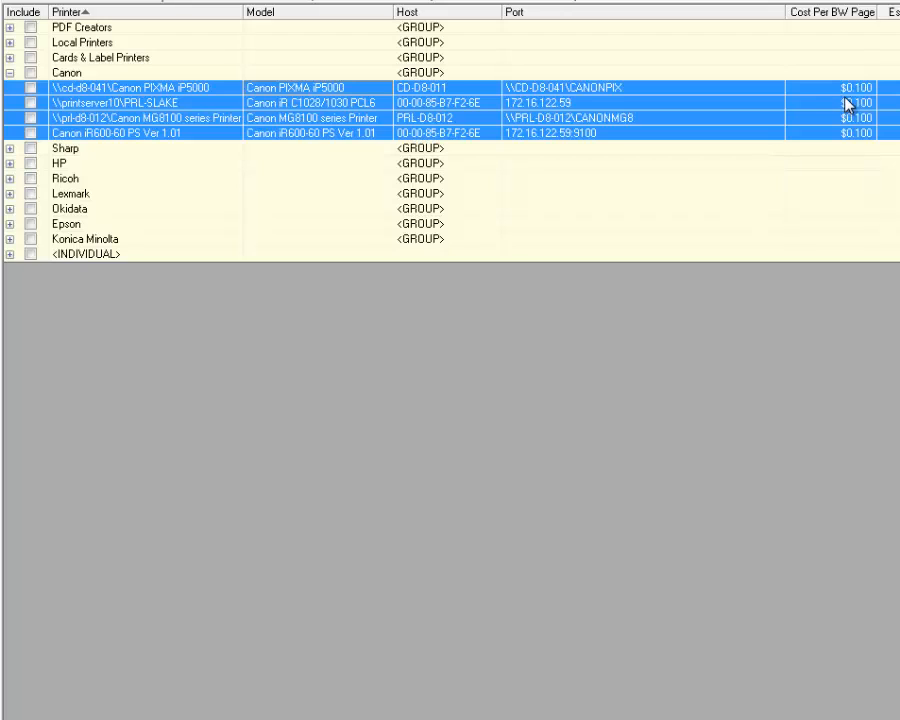
Edit the four Canon printers to cost $0.050 per BW page and $0.090 per colour page.
right_click(874, 107)
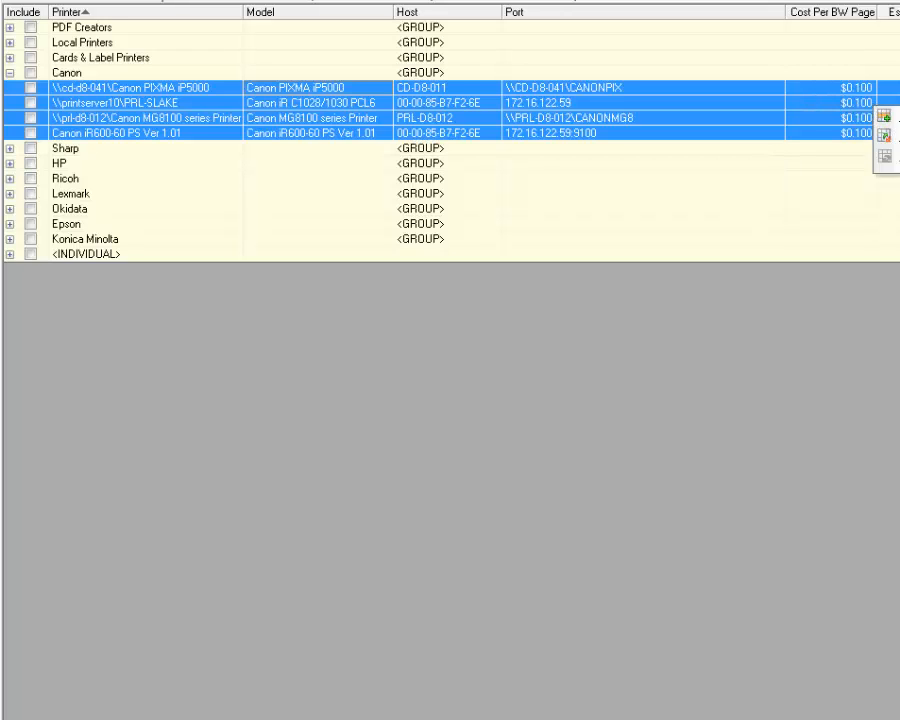
left_click(886, 135)
left_click(695, 391)
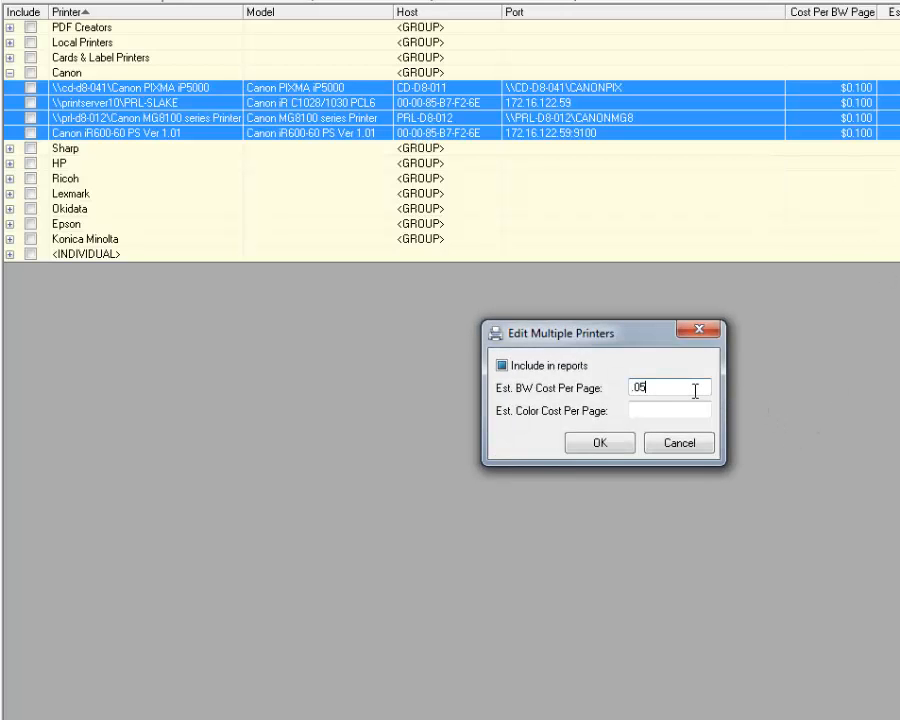
key("Tab")
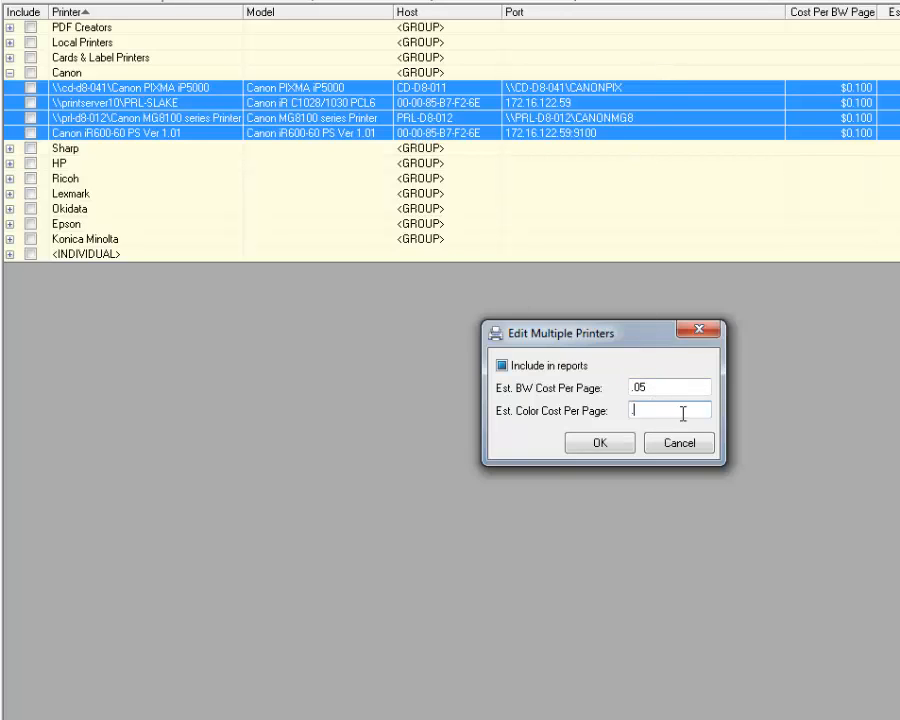
left_click(611, 446)
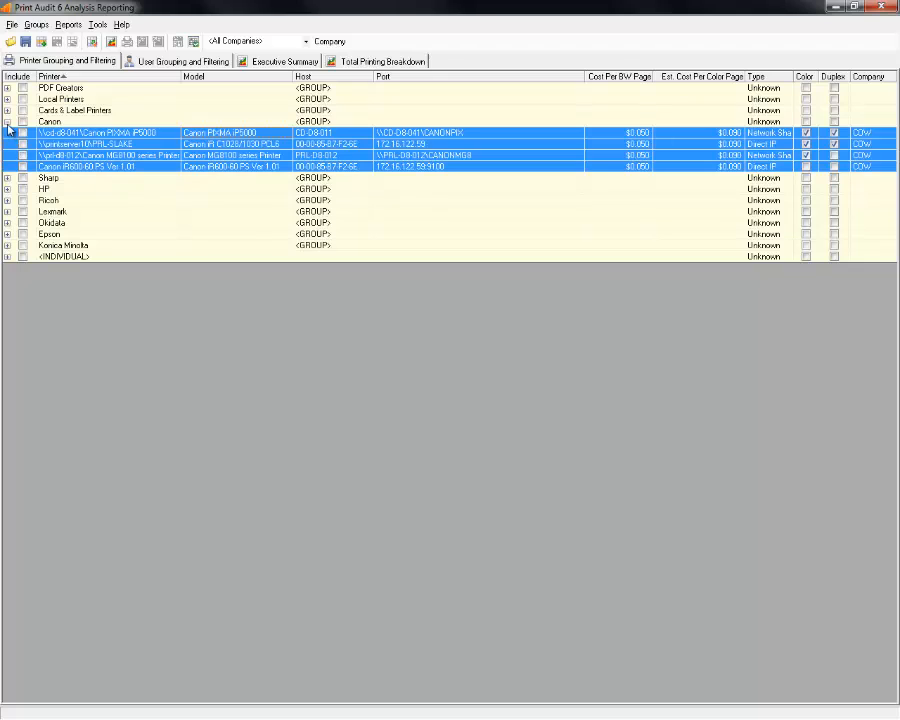
left_click(7, 122)
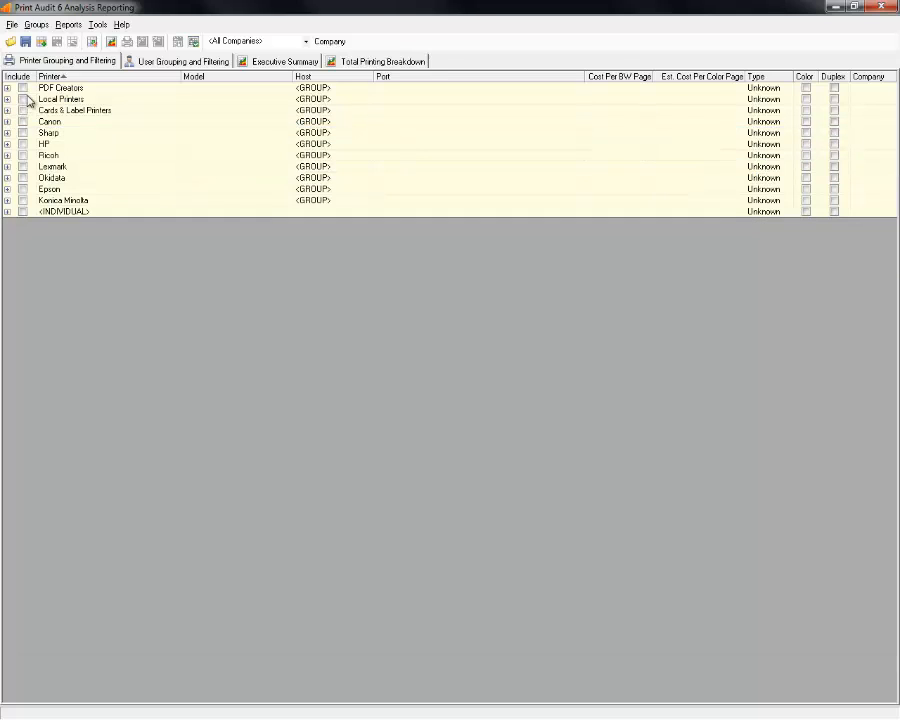
Tick Include for every printer group, from Local Printers through Konica Minolta, <INDIVIDUAL> and PDF Creators.
left_click(22, 99)
left_click(22, 110)
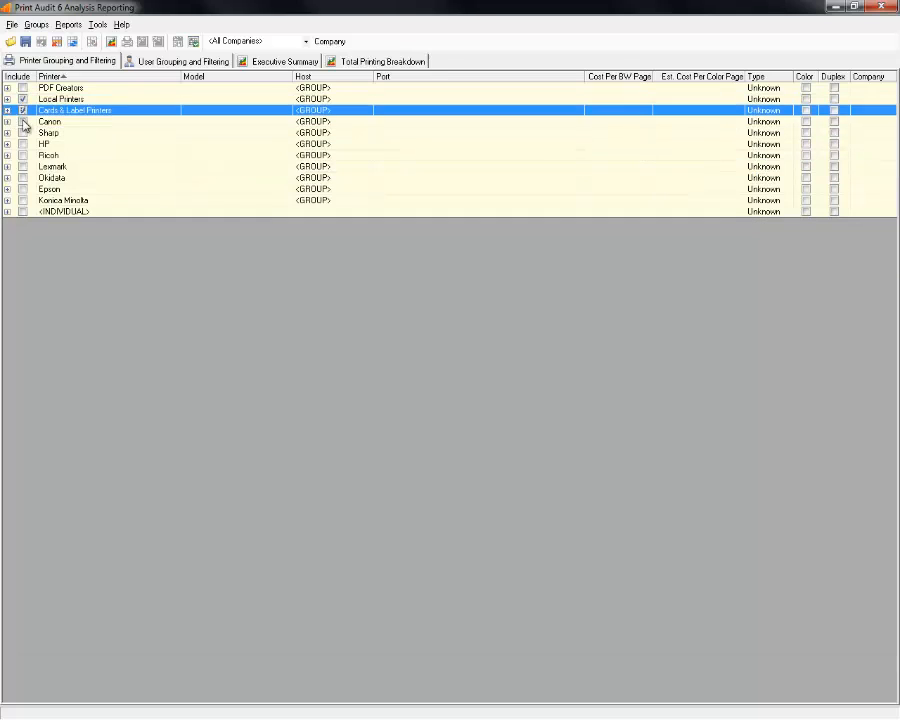
left_click(22, 121)
left_click(22, 132)
left_click(22, 144)
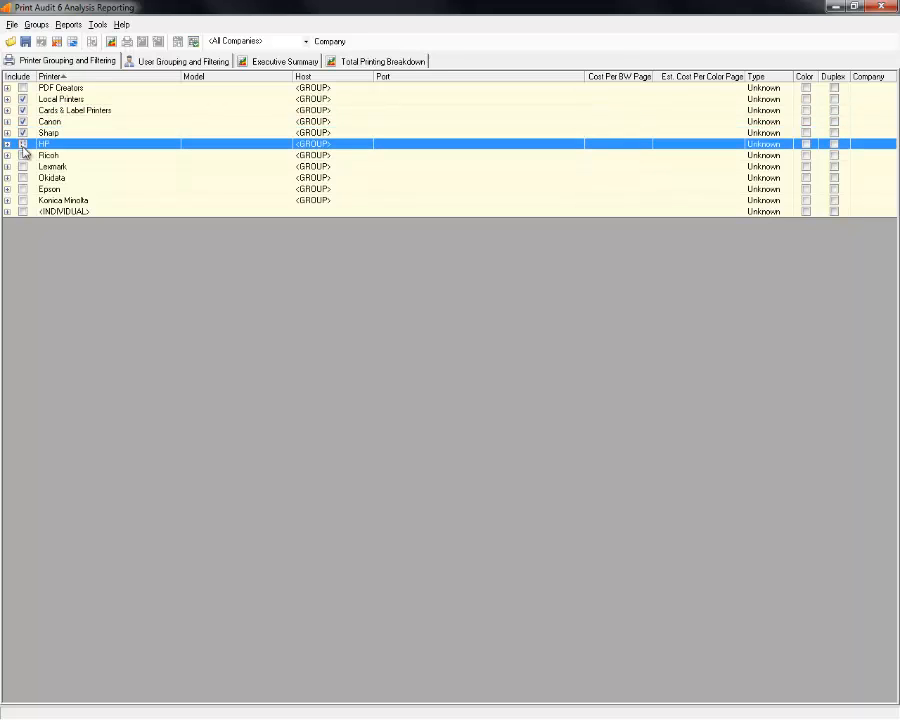
left_click(22, 155)
left_click(22, 166)
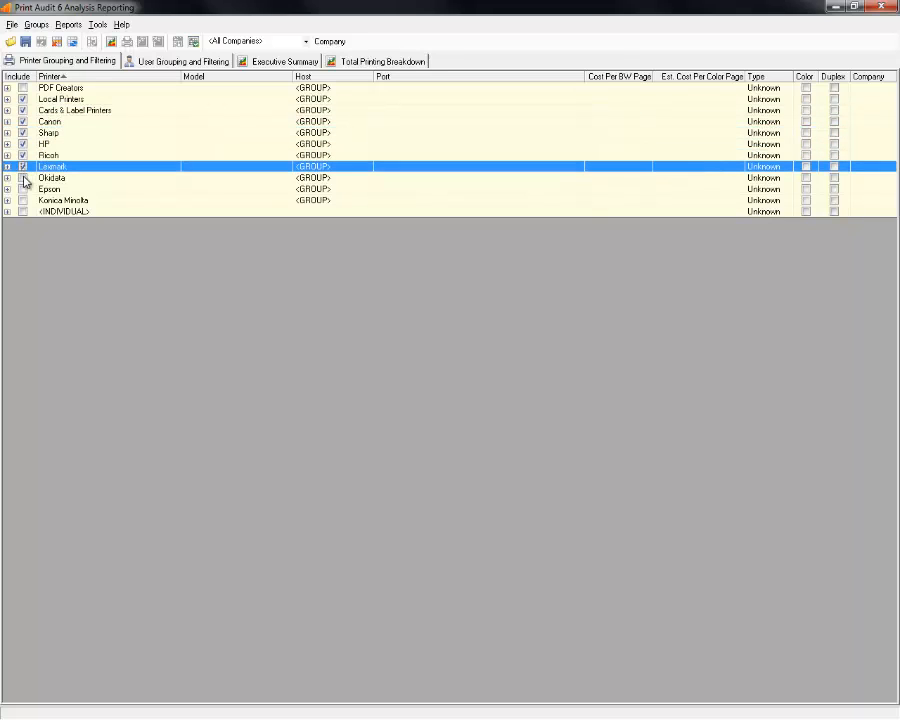
left_click(22, 177)
left_click(22, 188)
left_click(22, 211)
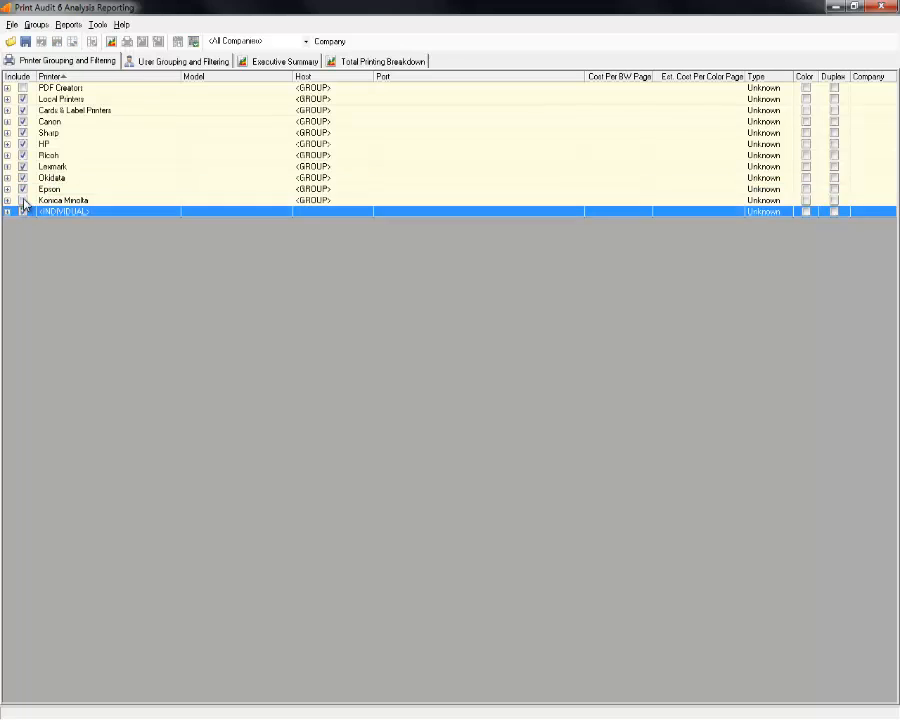
left_click(22, 200)
left_click(22, 88)
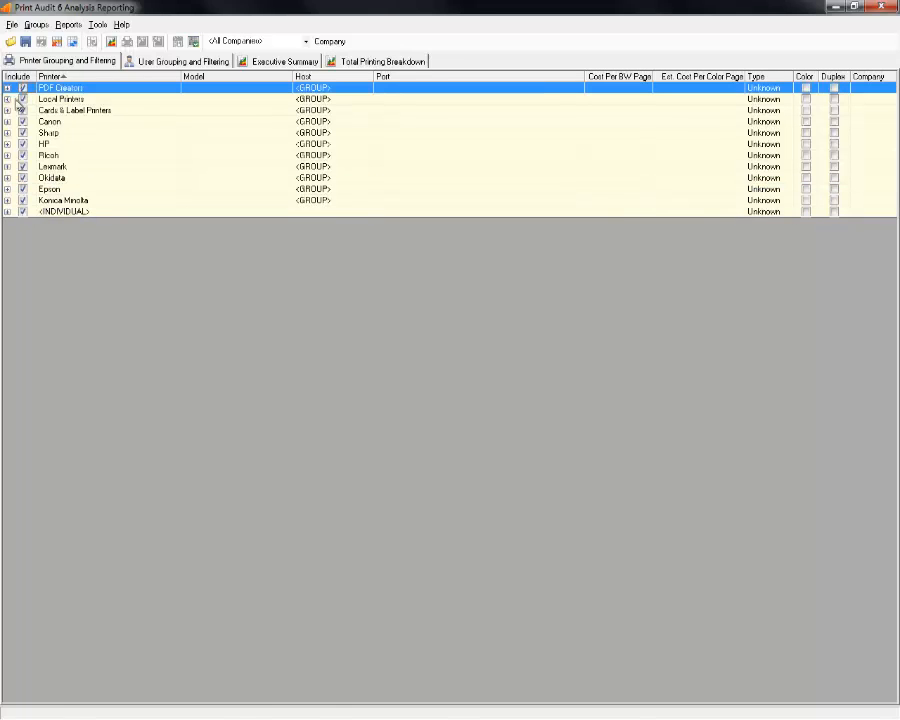
Briefly untick and re-tick Local Printers and Cards & Label Printers, then expand PDF Creators.
left_click(7, 88)
left_click(7, 88)
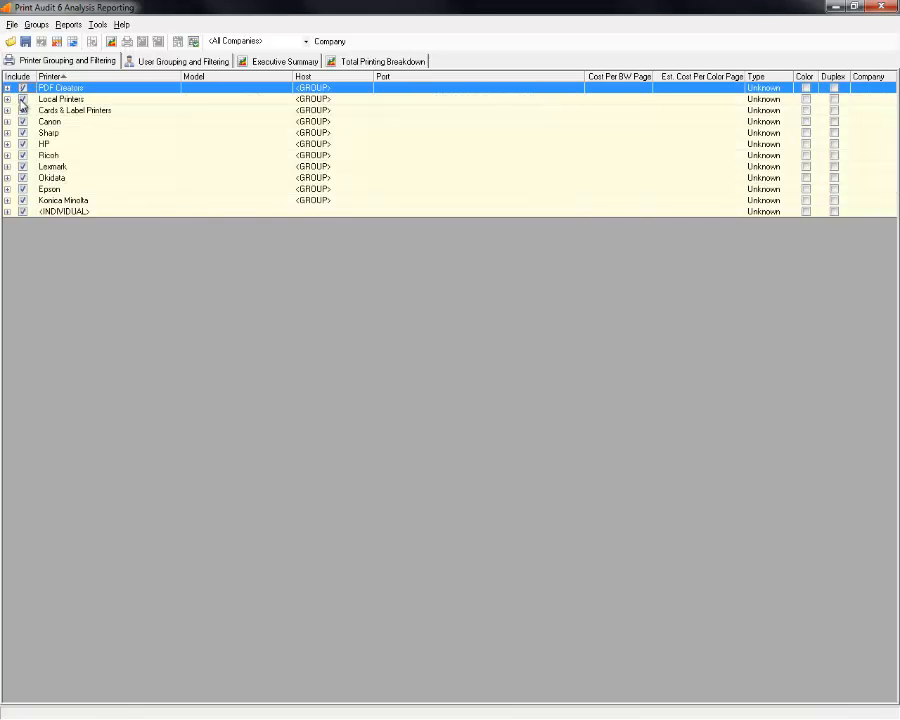
left_click(22, 99)
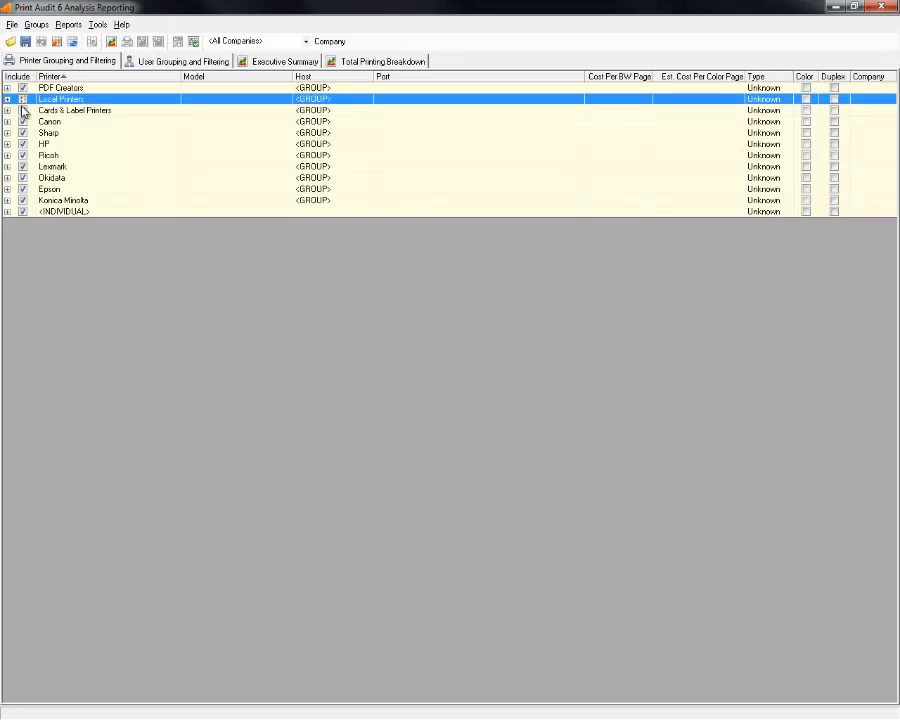
left_click(22, 110)
left_click(22, 121)
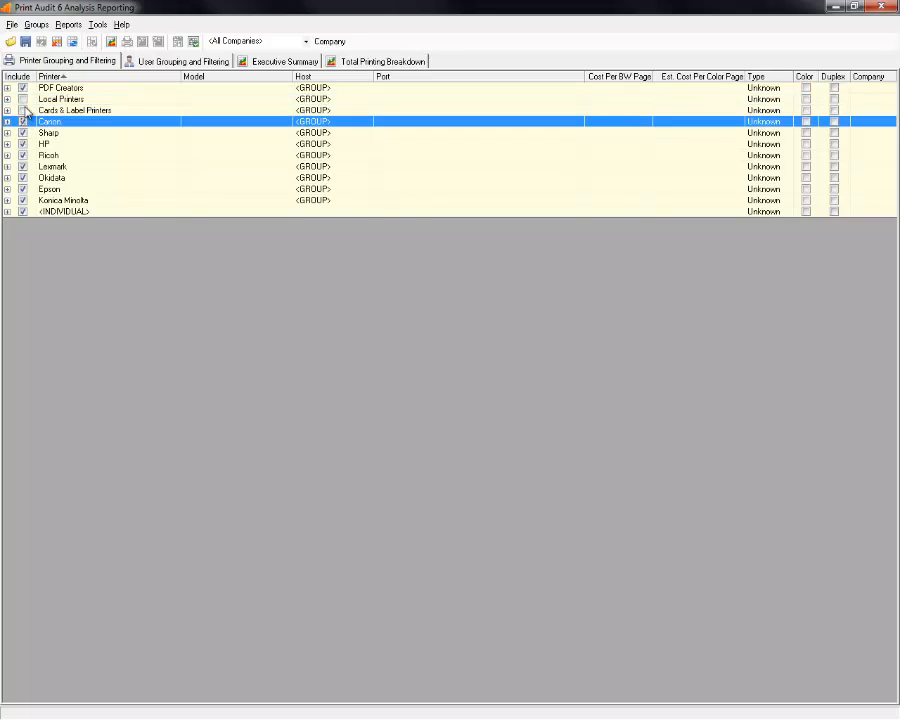
left_click(22, 110)
left_click(22, 99)
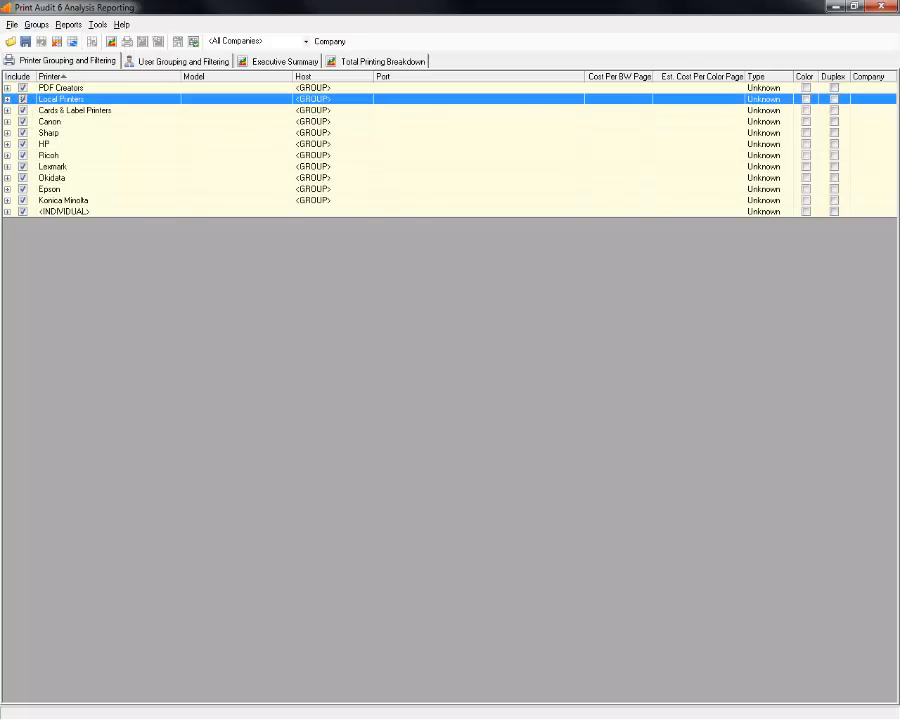
left_click(140, 90)
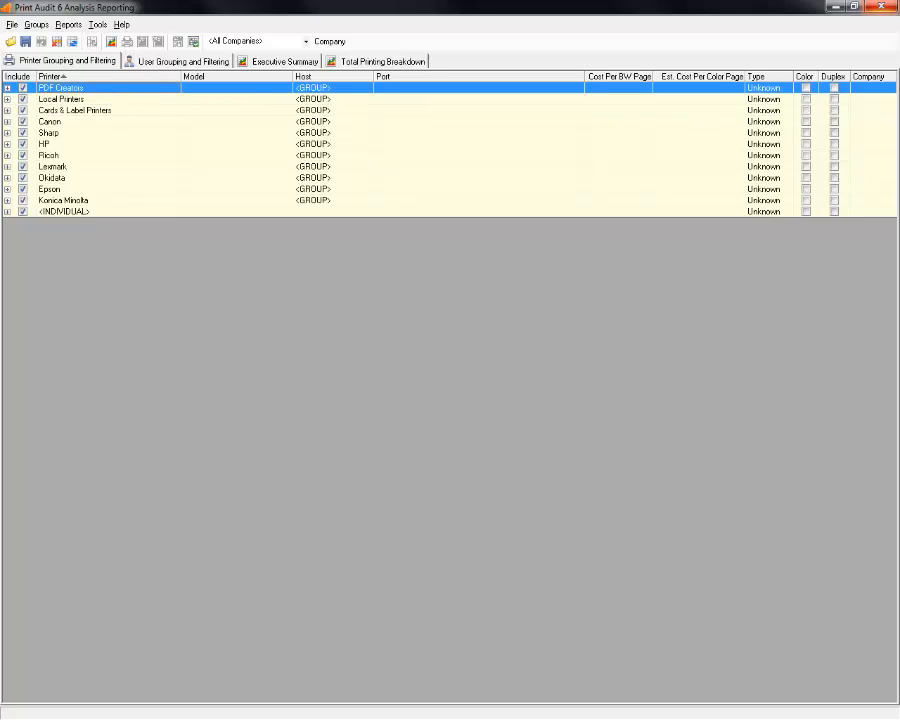
left_click(7, 88)
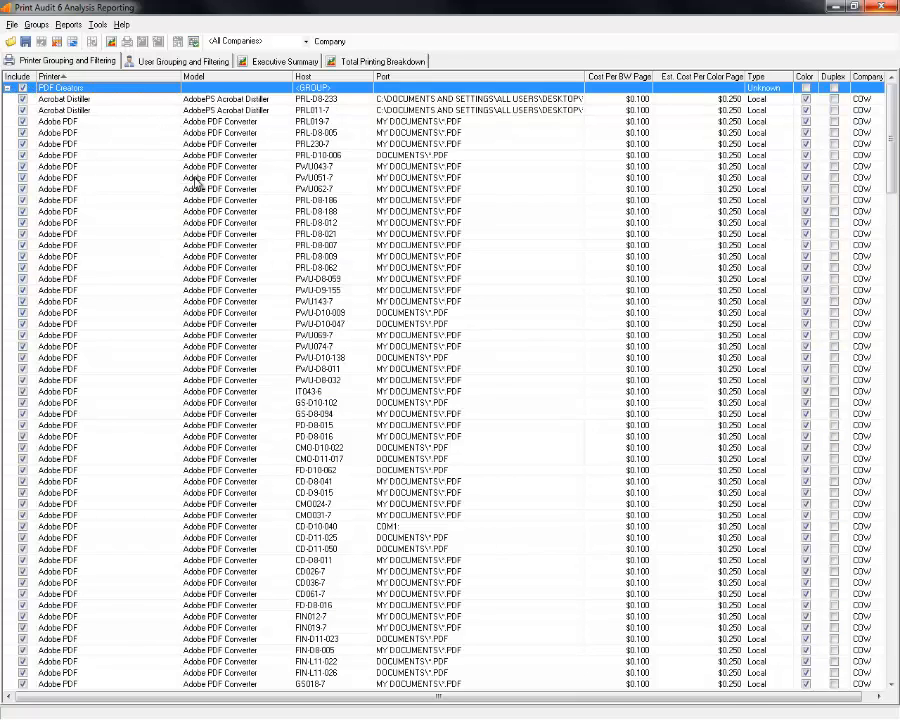
Look over the Adobe PDF printers, then collapse PDF Creators and exclude it from the report.
left_click(142, 134)
scroll(175, 307, "down", 9)
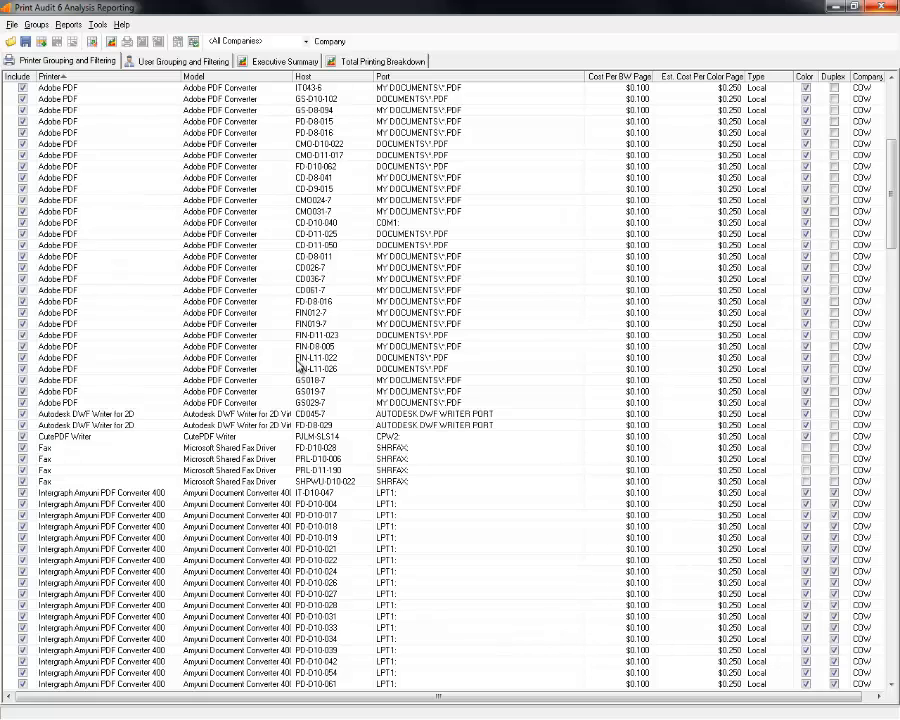
left_click(272, 325)
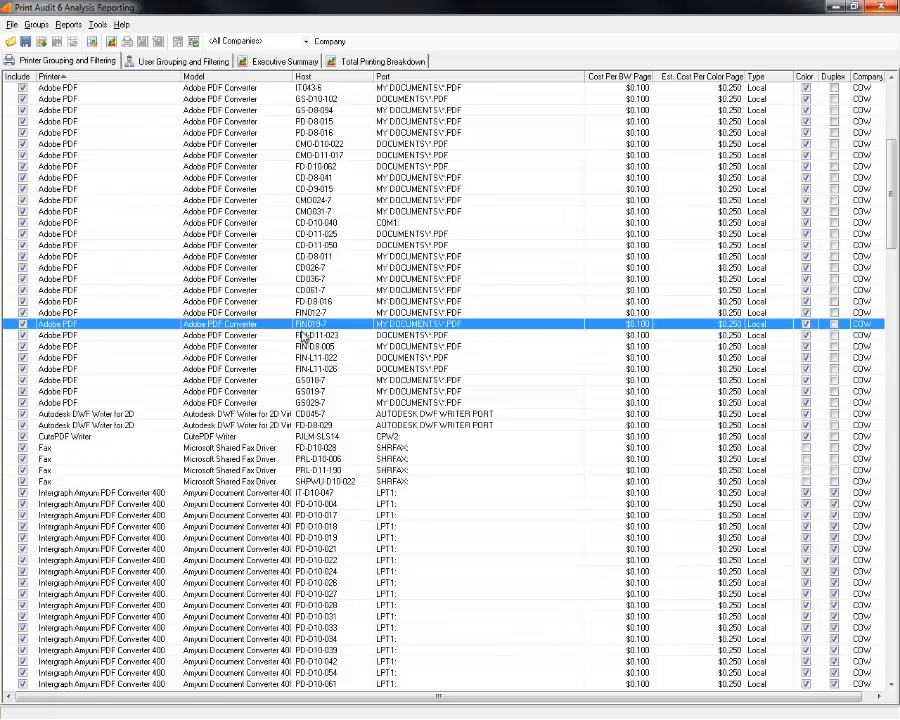
scroll(270, 210, "up", 1)
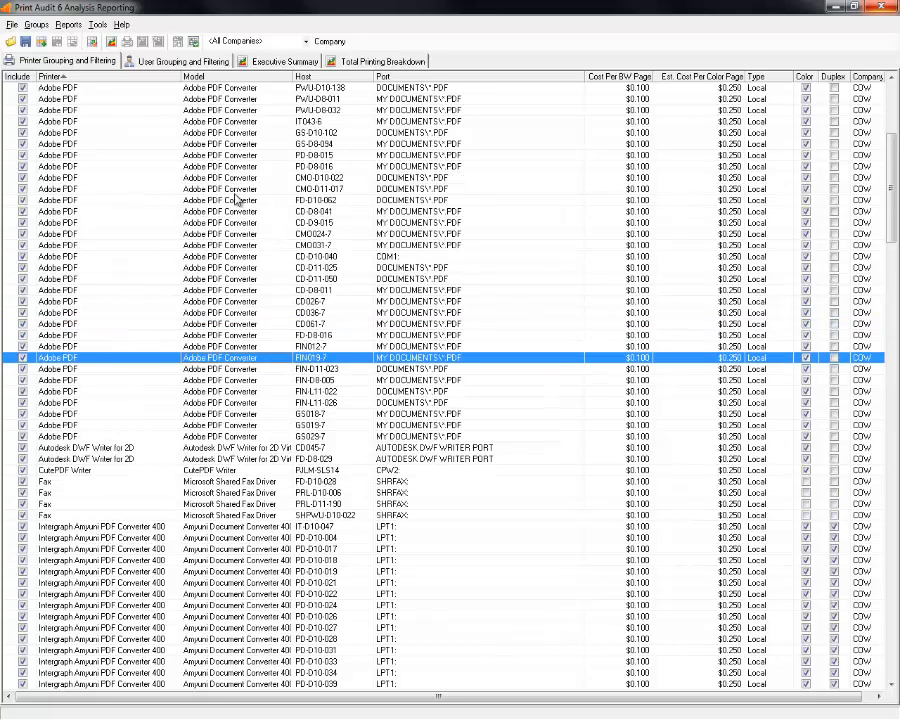
left_click(893, 103)
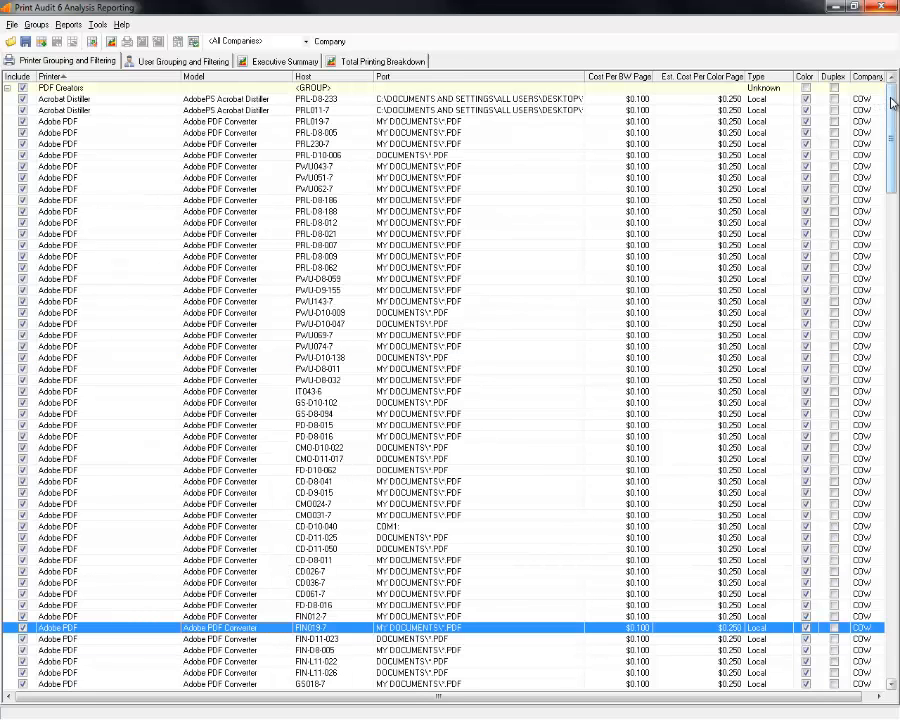
left_click(7, 88)
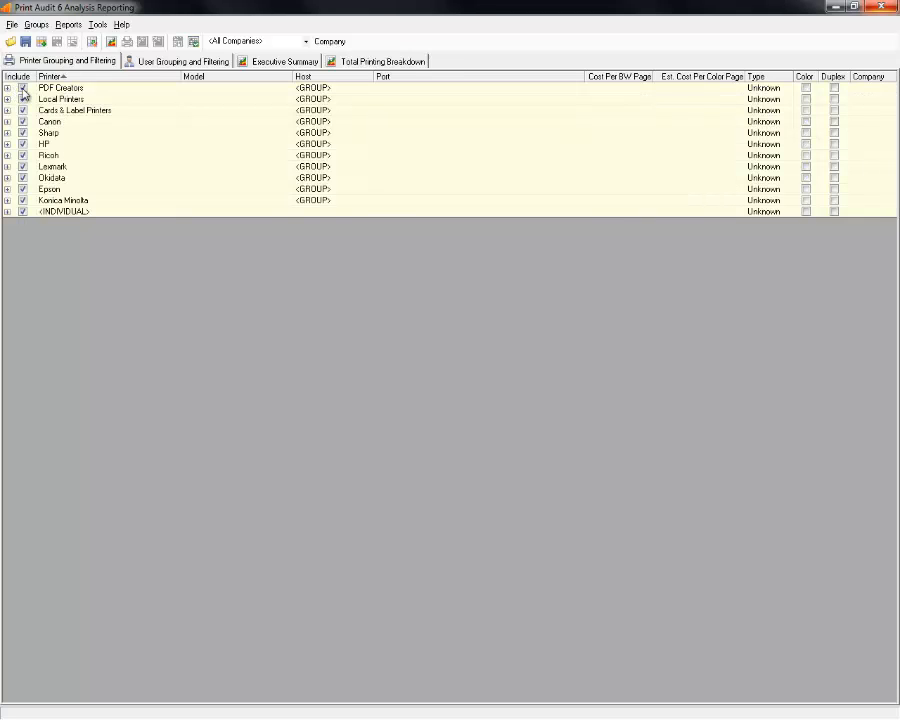
left_click(22, 88)
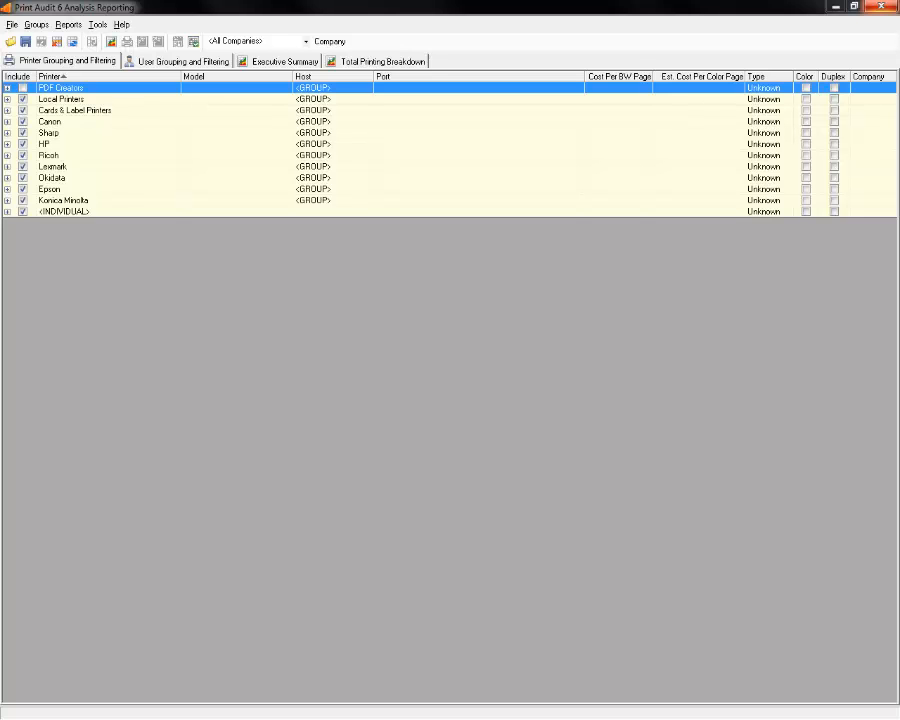
Move the Job Manager window aside, check HP's printers, and select groups Local Printers through <INDIVIDUAL>.
left_click_drag(0, 134, 503, 250)
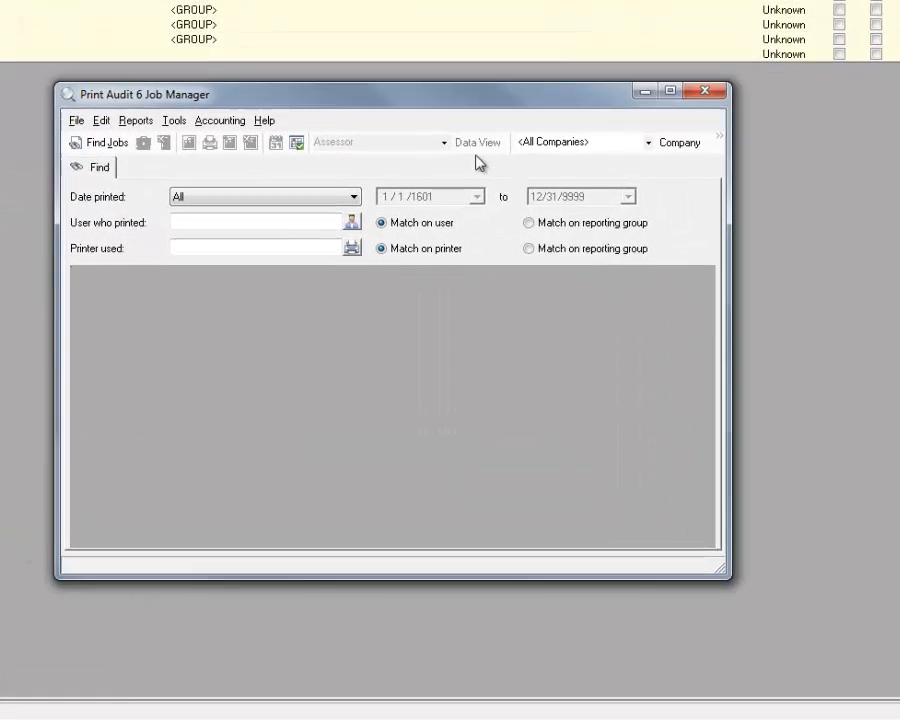
left_click_drag(476, 155, 493, 189)
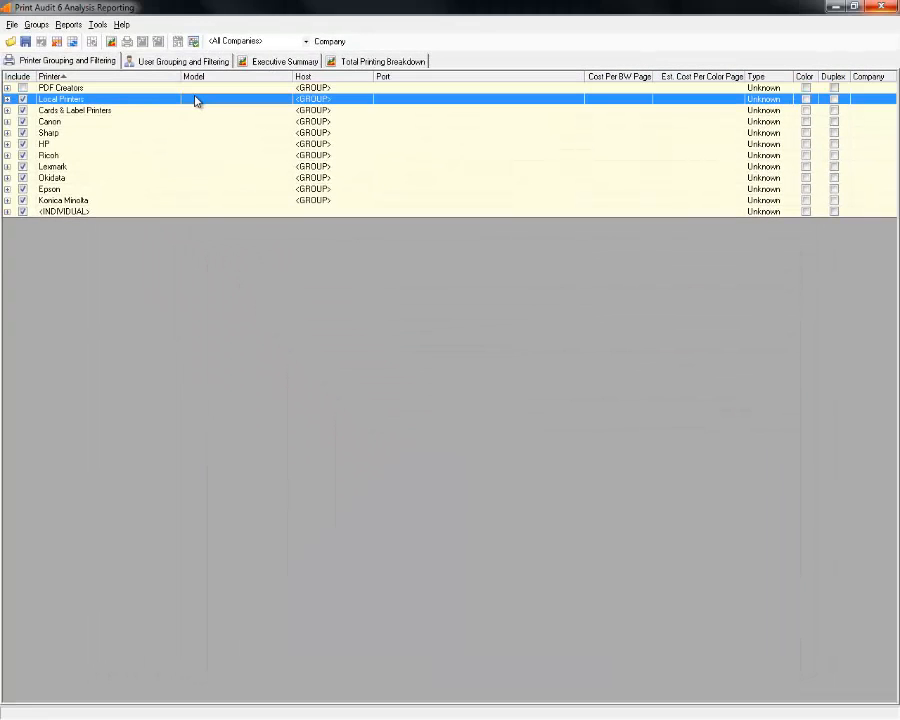
left_click(195, 144)
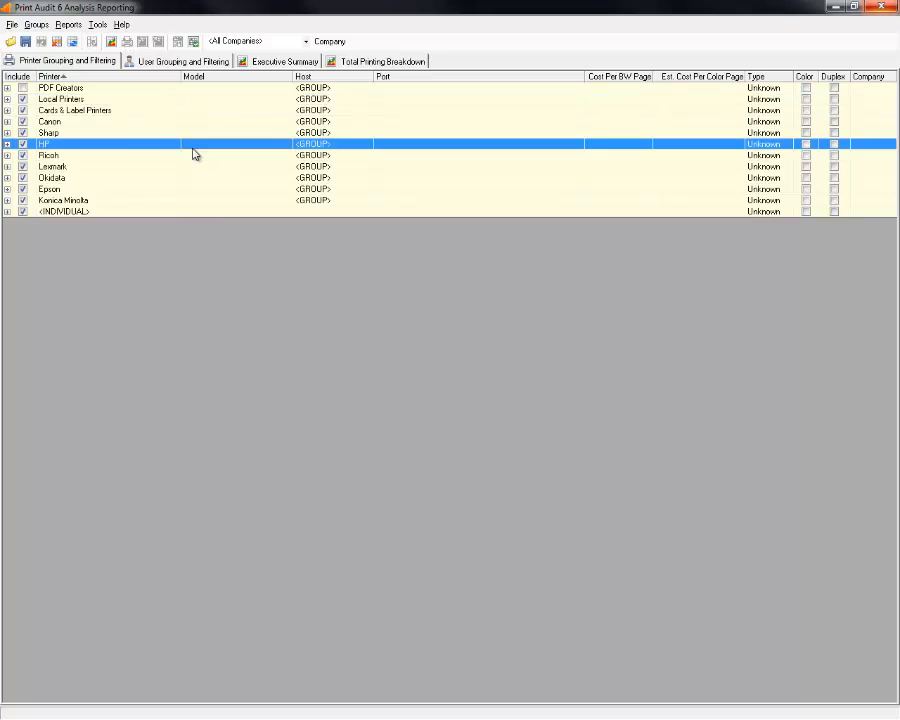
left_click(7, 144)
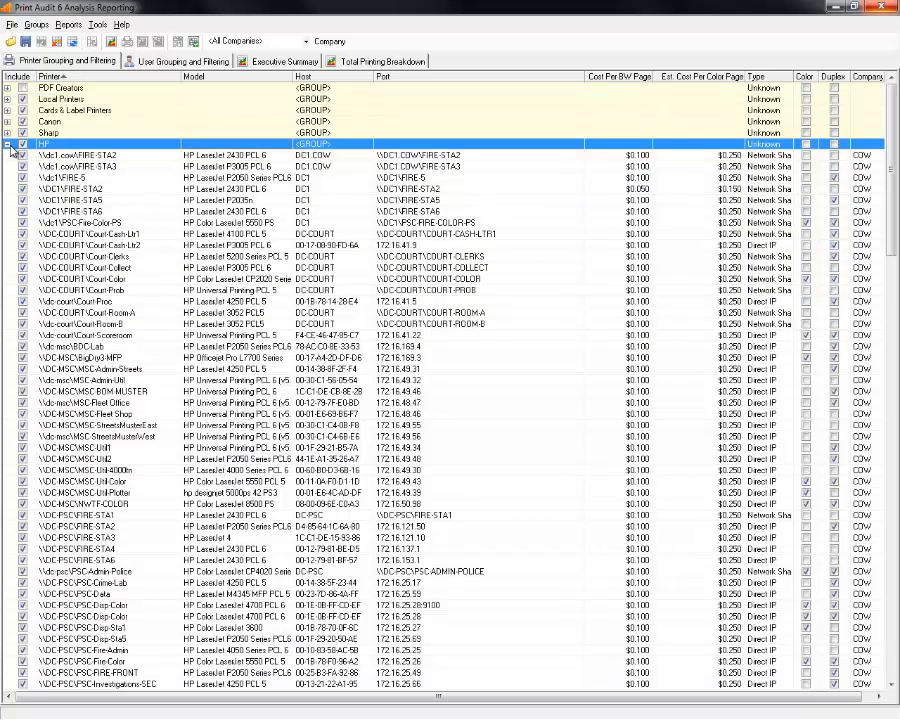
left_click(8, 145)
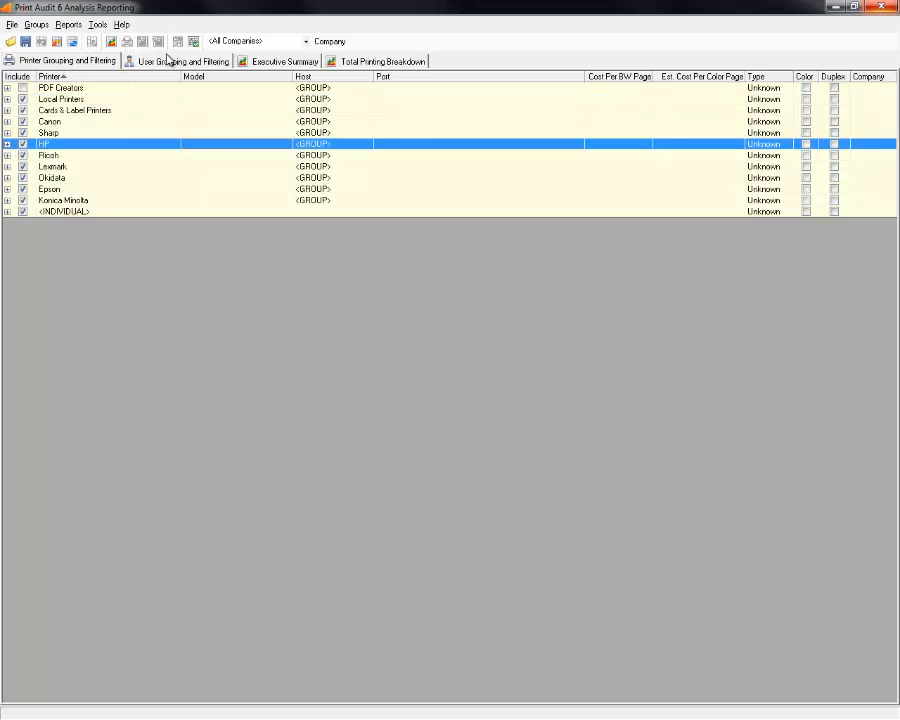
left_click(100, 100)
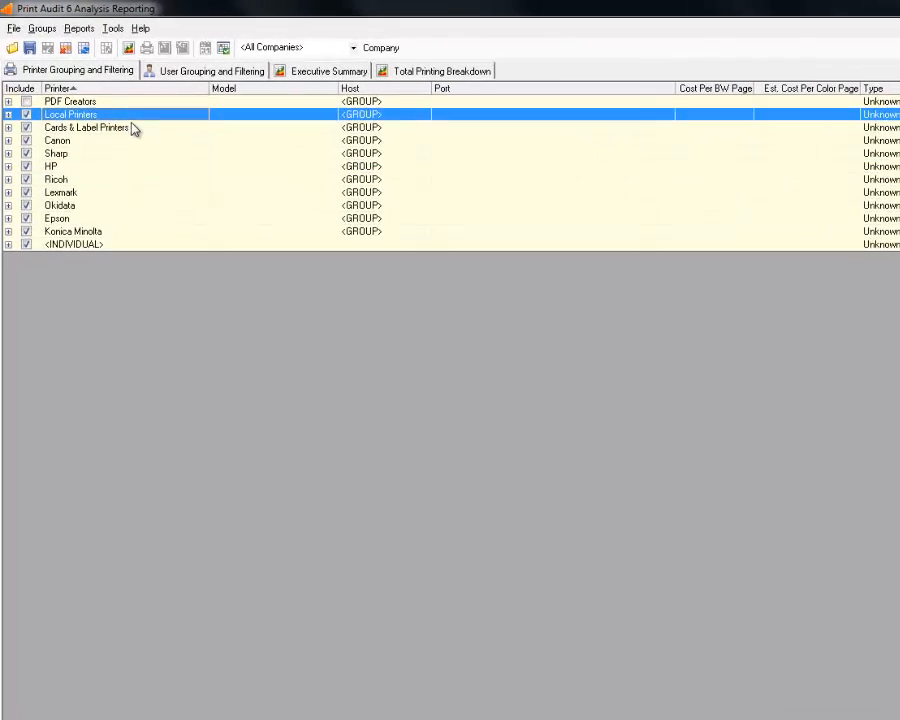
left_click(110, 144, "shift")
left_click(157, 286, "shift")
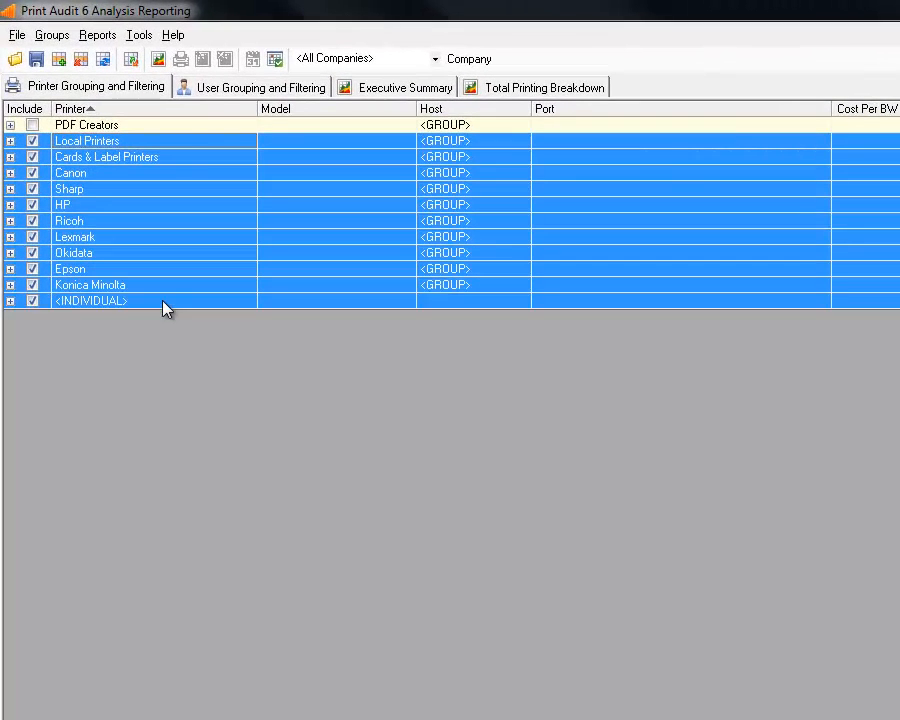
left_click(220, 90)
Expand the <INDIVIDUAL> users group, select about two dozen users, then collapse the group again.
left_click(10, 125)
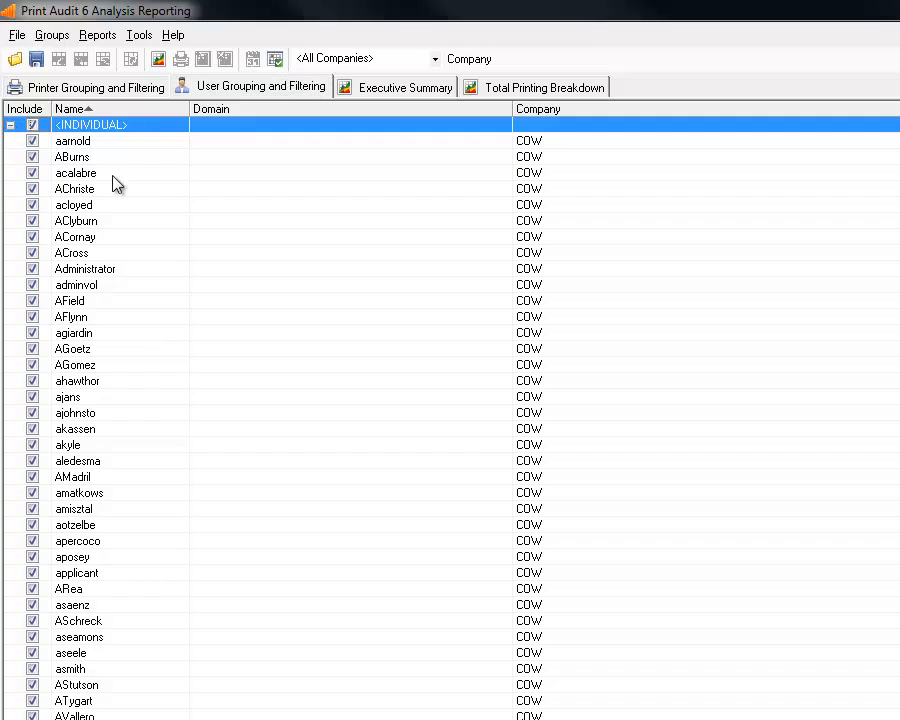
left_click_drag(110, 176, 96, 540)
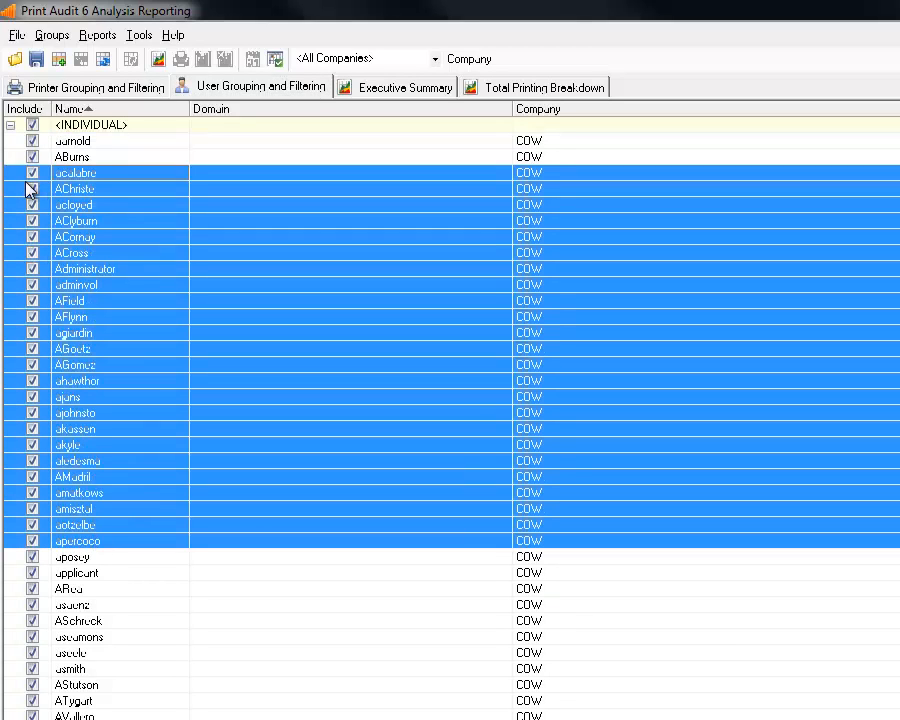
right_click(102, 192)
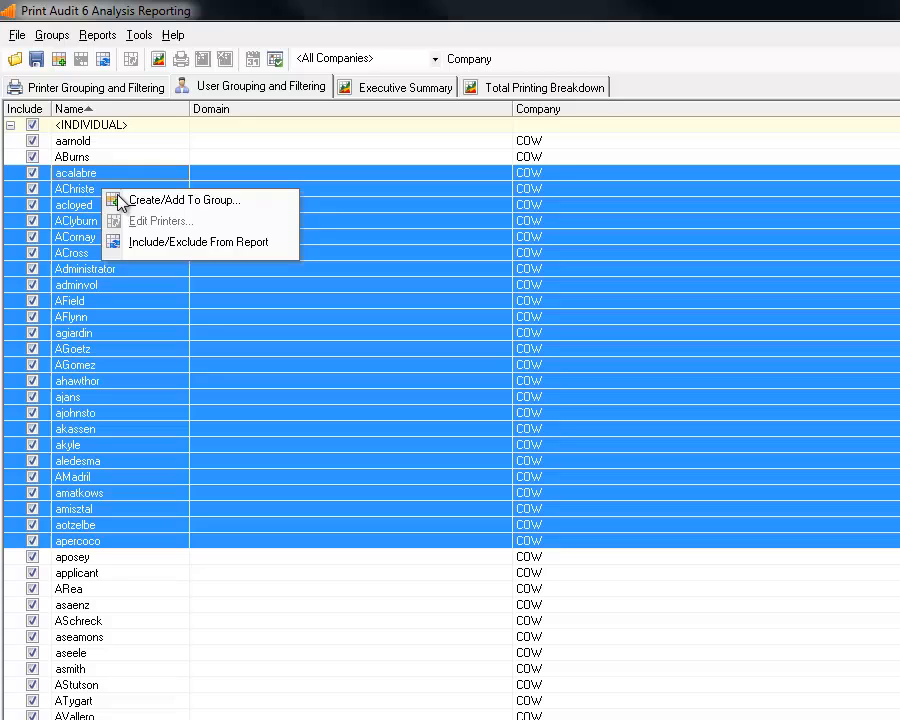
left_click(10, 125)
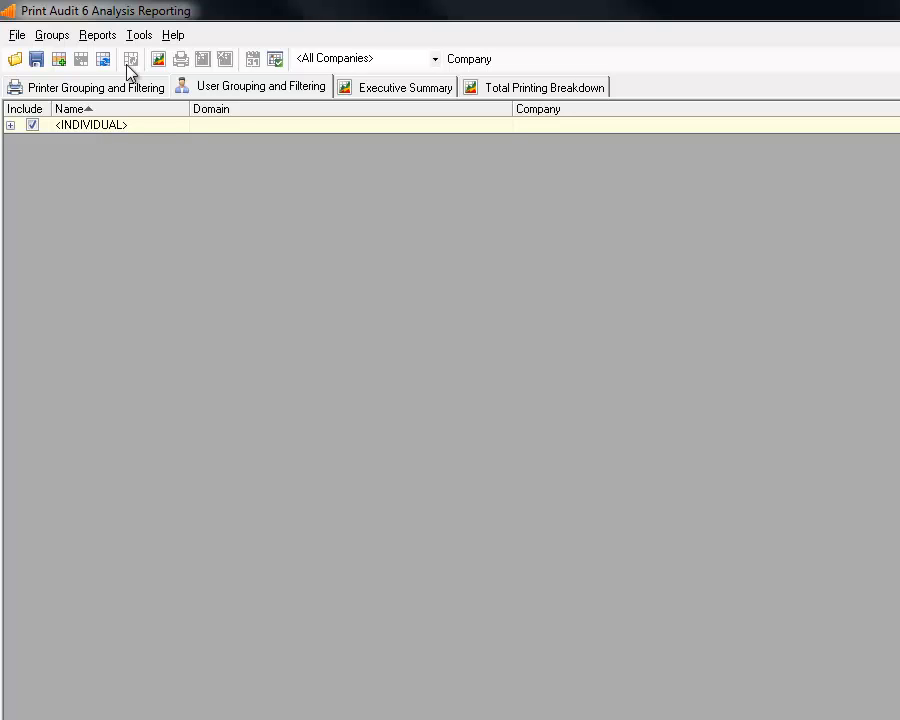
Glance at the Executive Summary and the user grouping and filtering list.
left_click(372, 88)
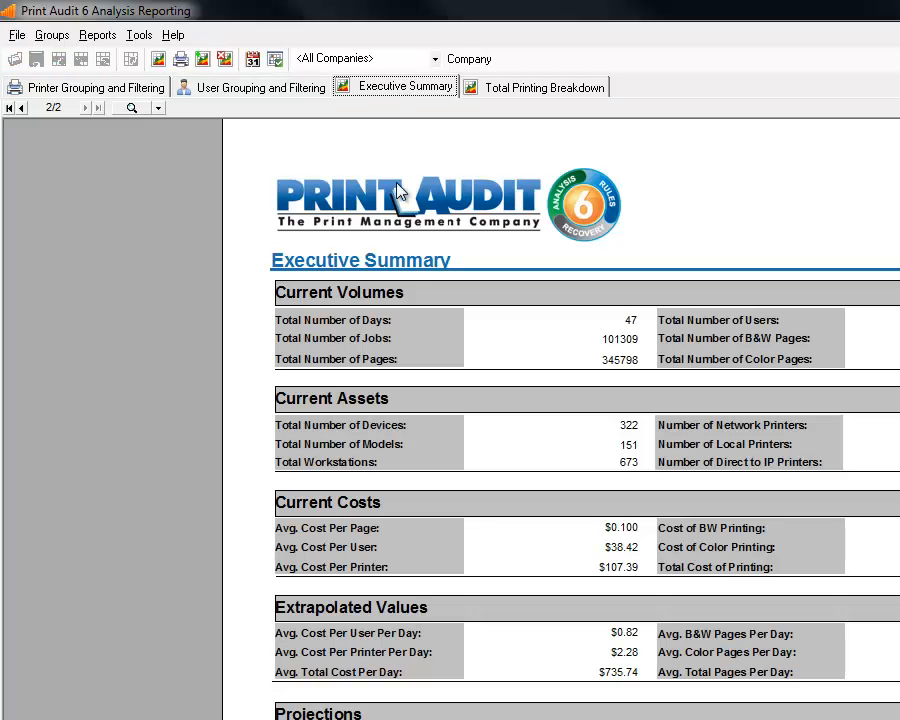
left_click(278, 90)
left_click(408, 92)
left_click(277, 92)
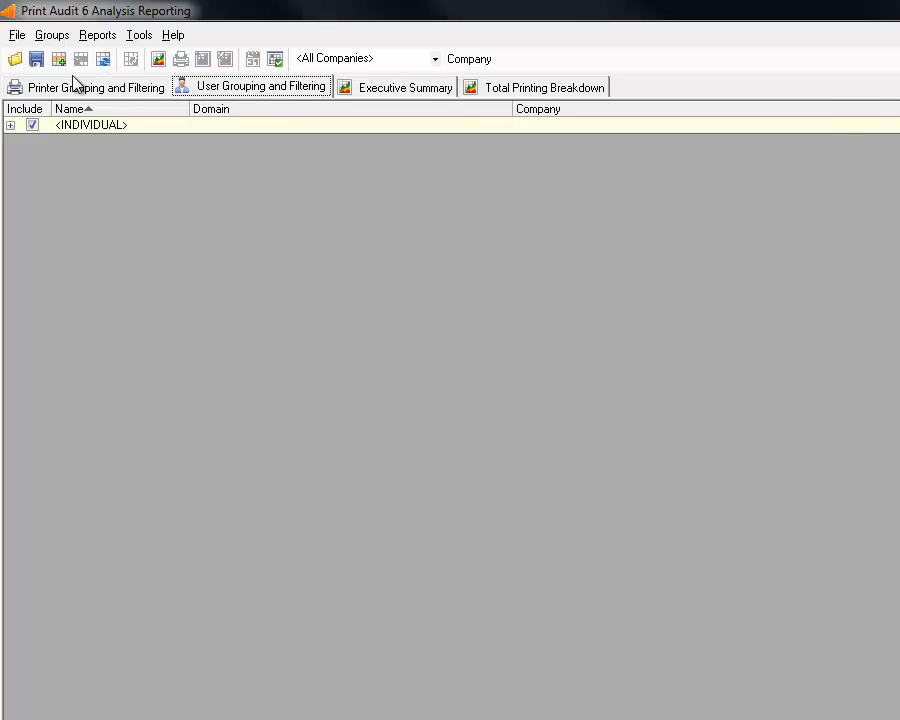
Show the printer grouping list, expand and collapse Local Printers, and switch to Job Manager.
left_click(75, 86)
left_click(11, 142)
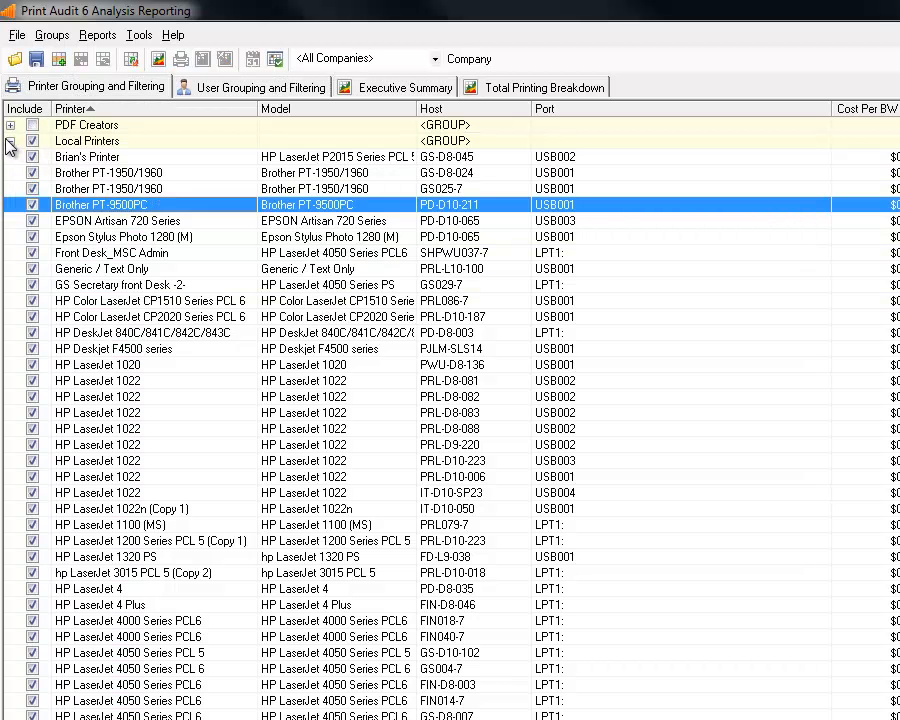
left_click(10, 142)
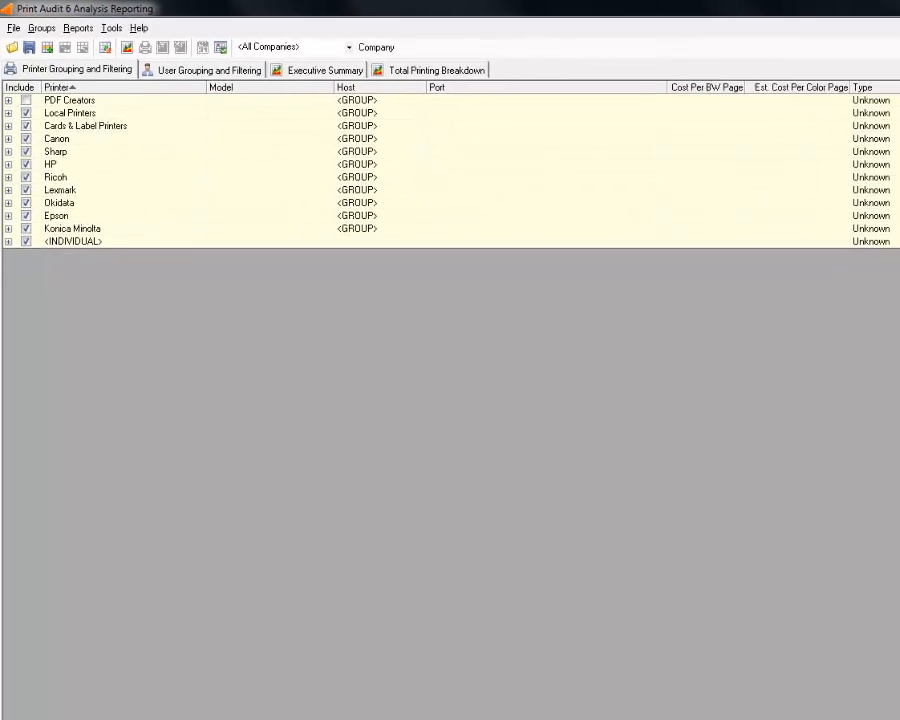
key("alt+Tab")
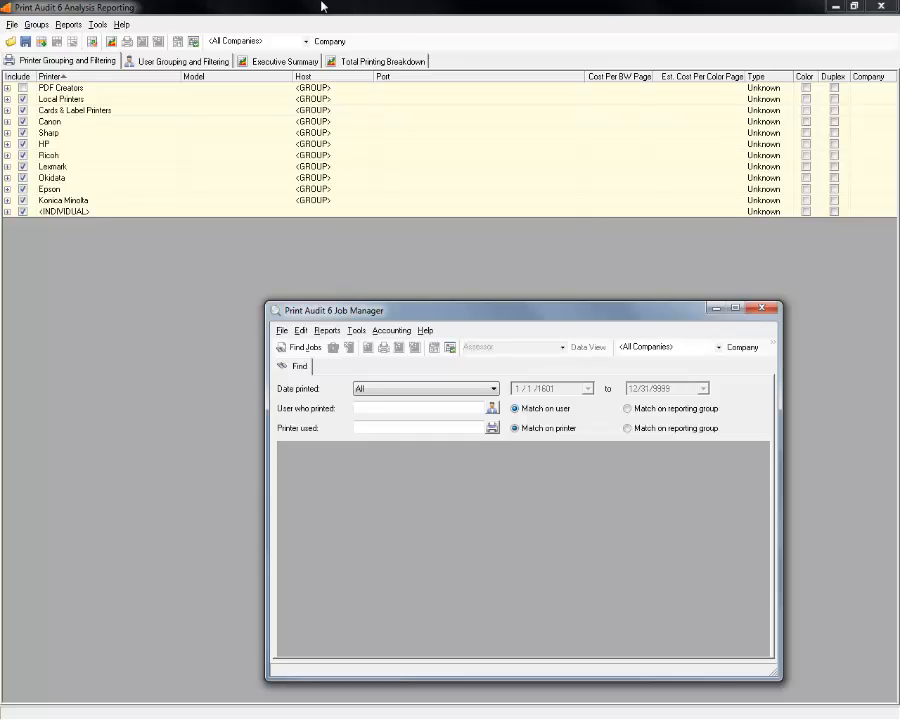
Minimize the Analysis Reporting window and maximize Job Manager to full screen.
left_click(357, 10)
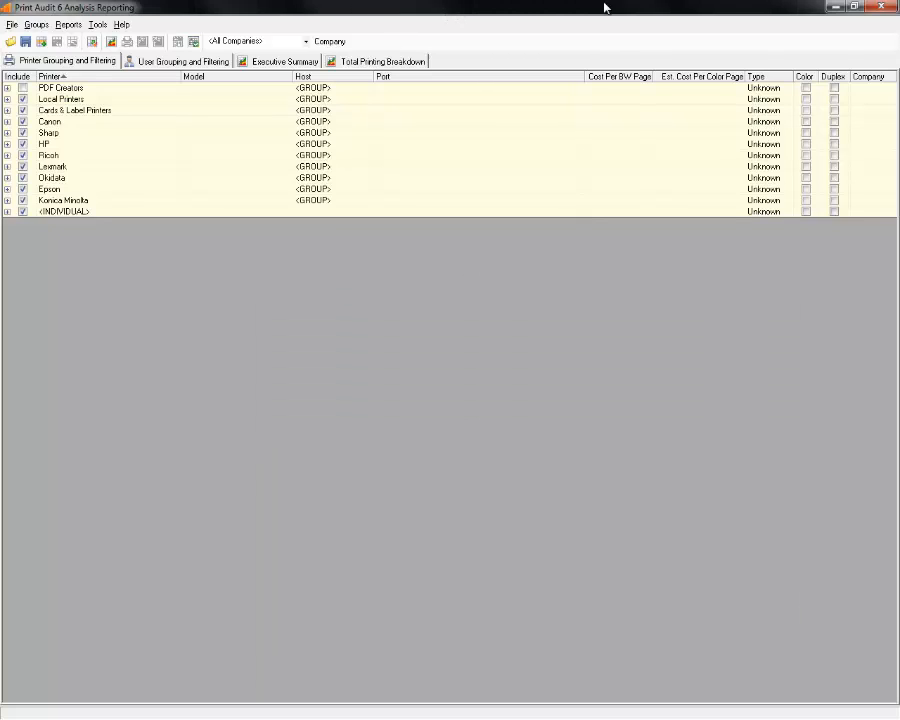
left_click(840, 9)
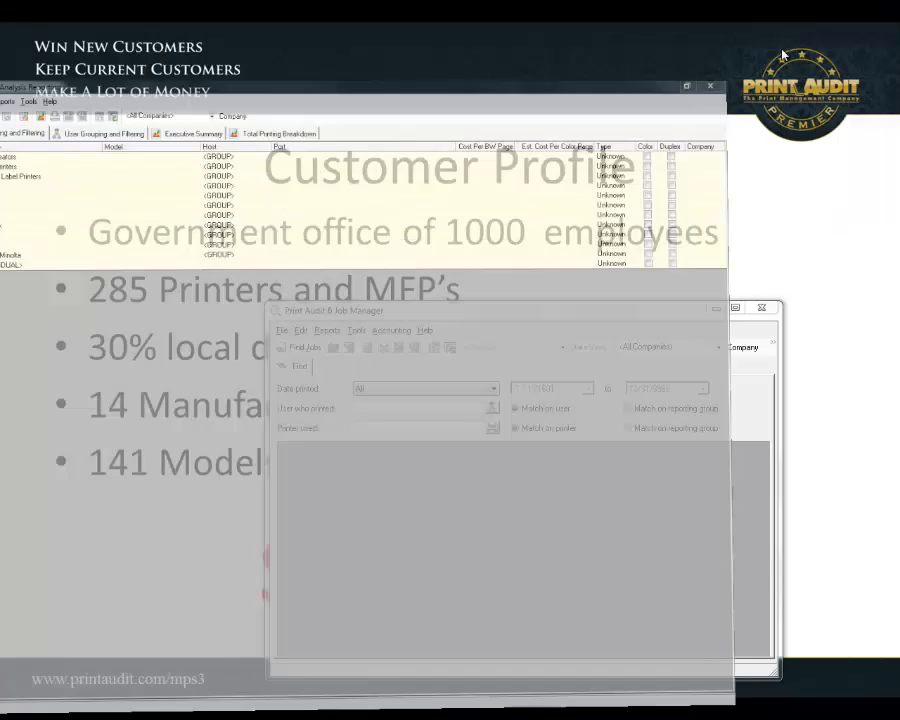
left_click(735, 307)
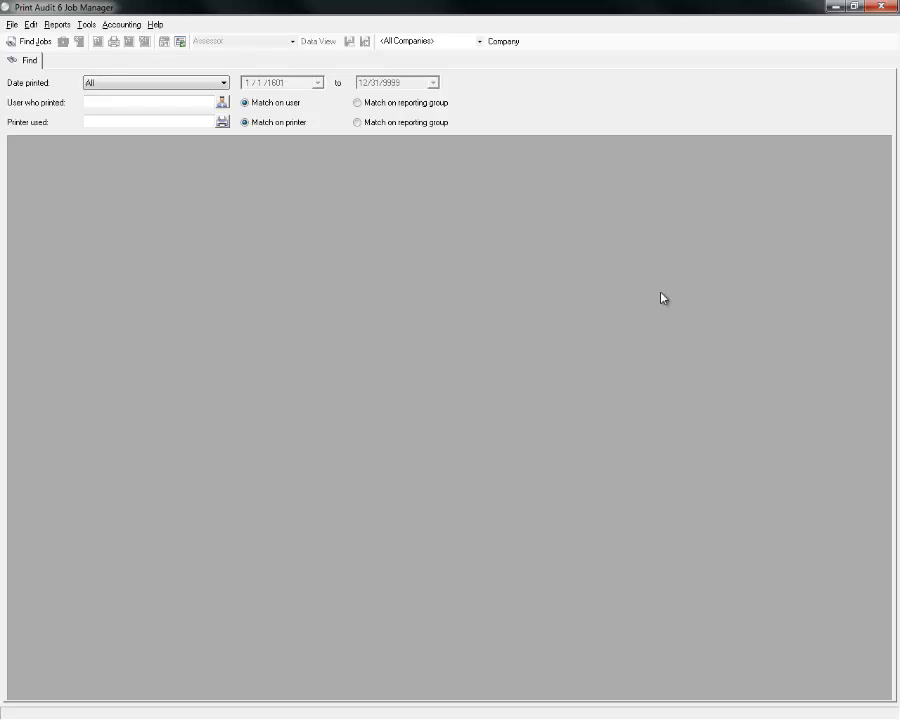
Find all 110,196 jobs with Date printed All and <All Companies>, accepting the warning.
left_click(186, 82)
left_click(437, 55)
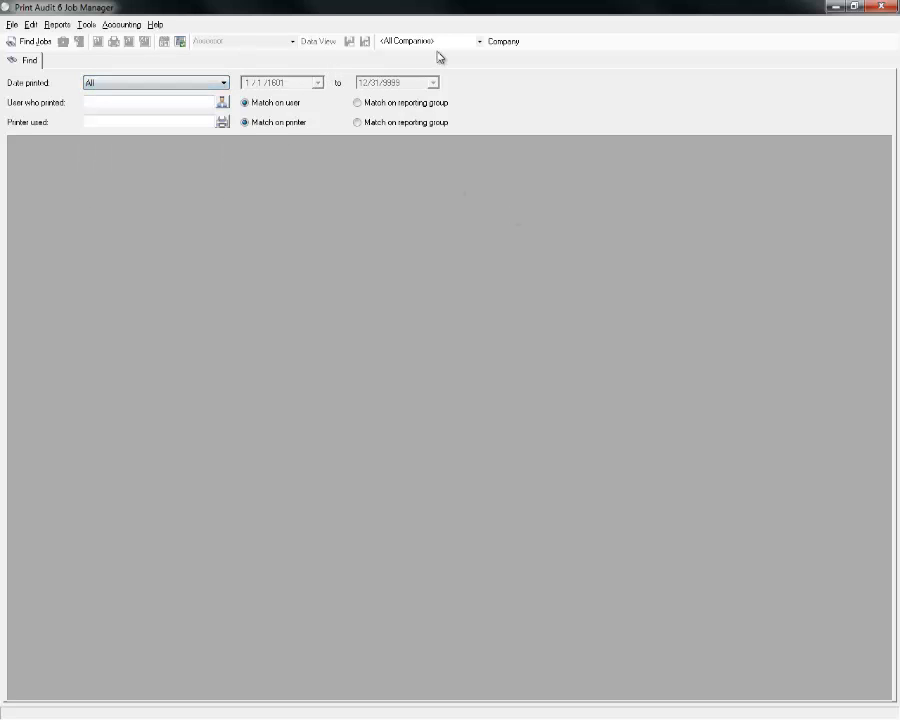
left_click(442, 46)
left_click(336, 52)
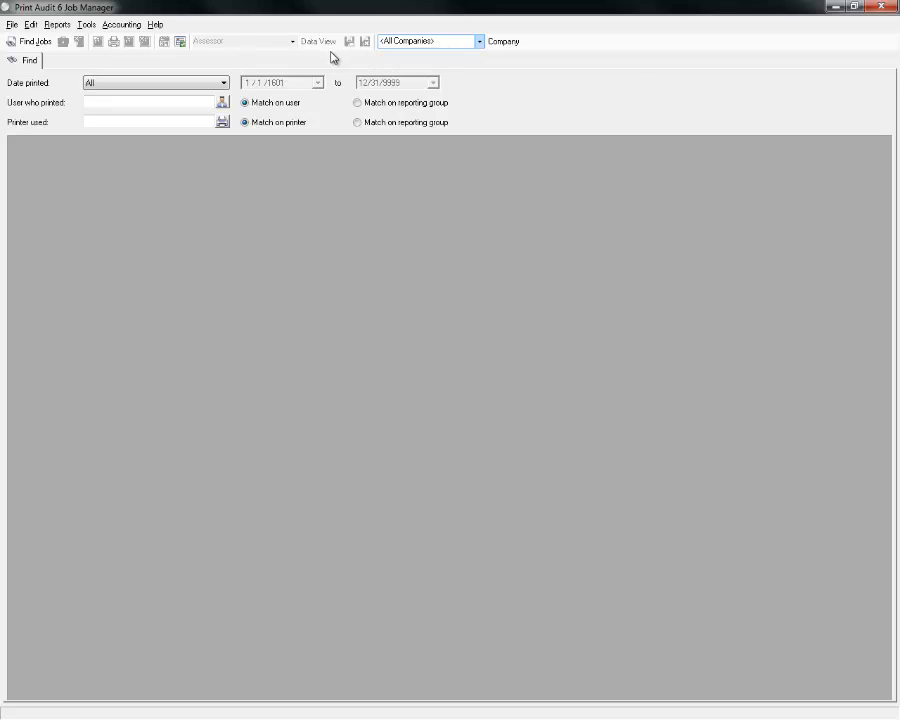
left_click(32, 41)
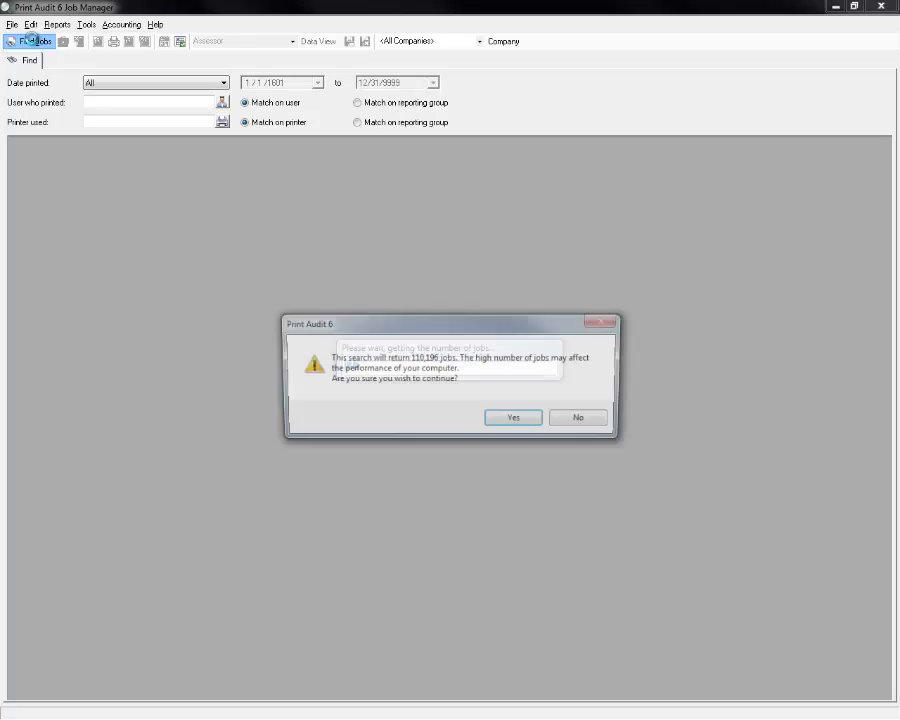
left_click(512, 421)
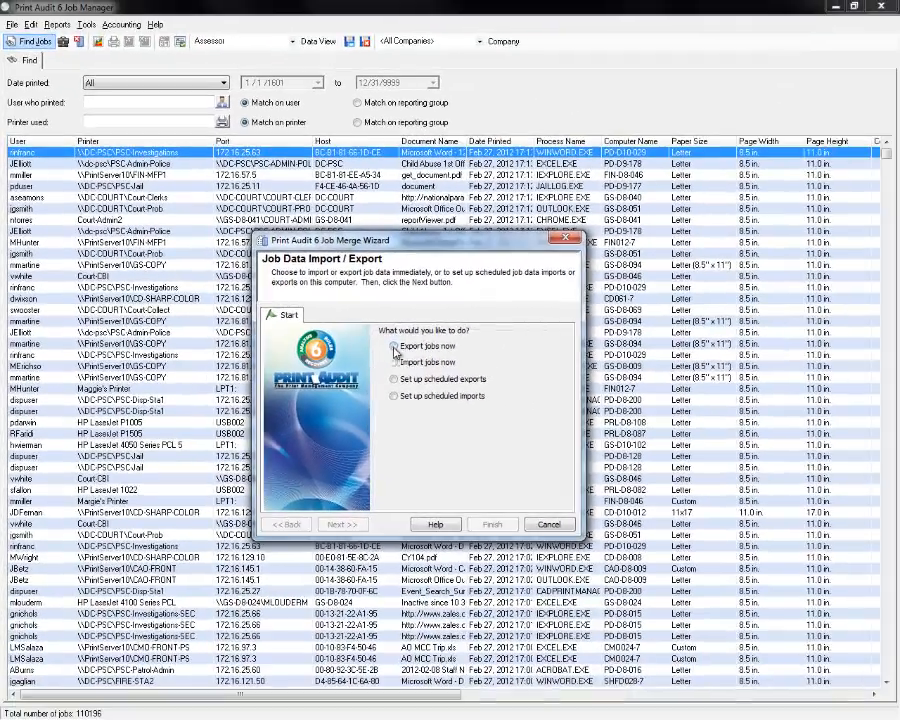
Choose Export jobs now, Export jobs only, and Export all jobs in database in the wizard.
left_click(395, 346)
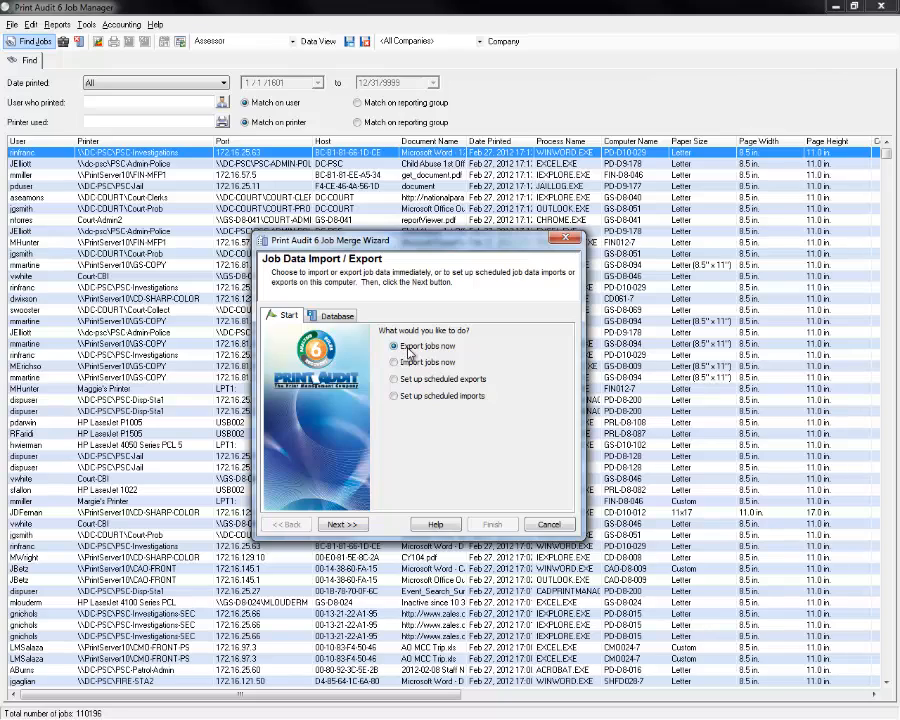
left_click(334, 318)
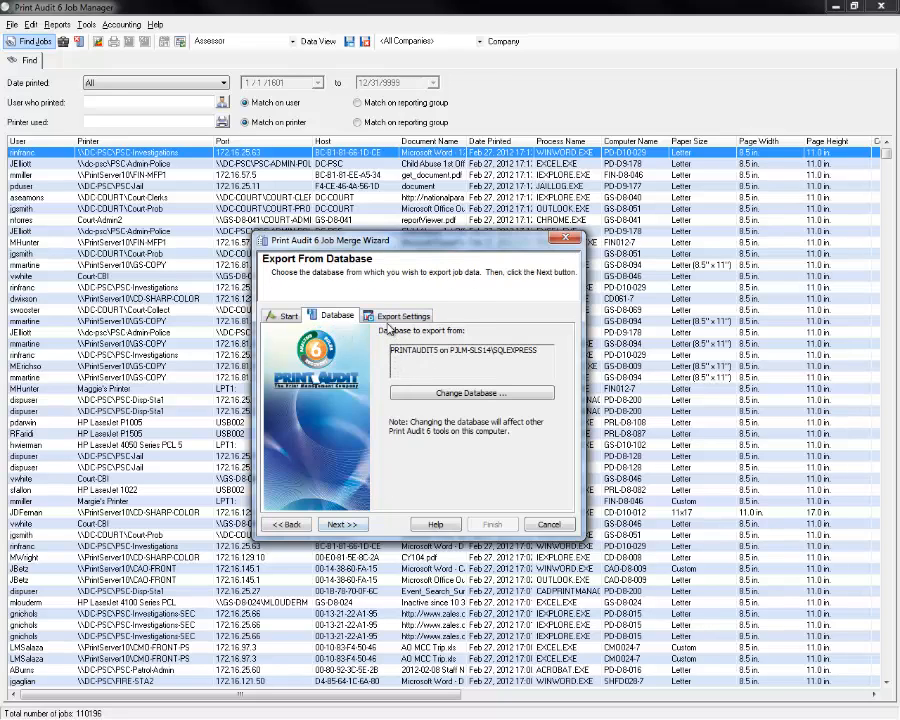
left_click(401, 316)
left_click(395, 349)
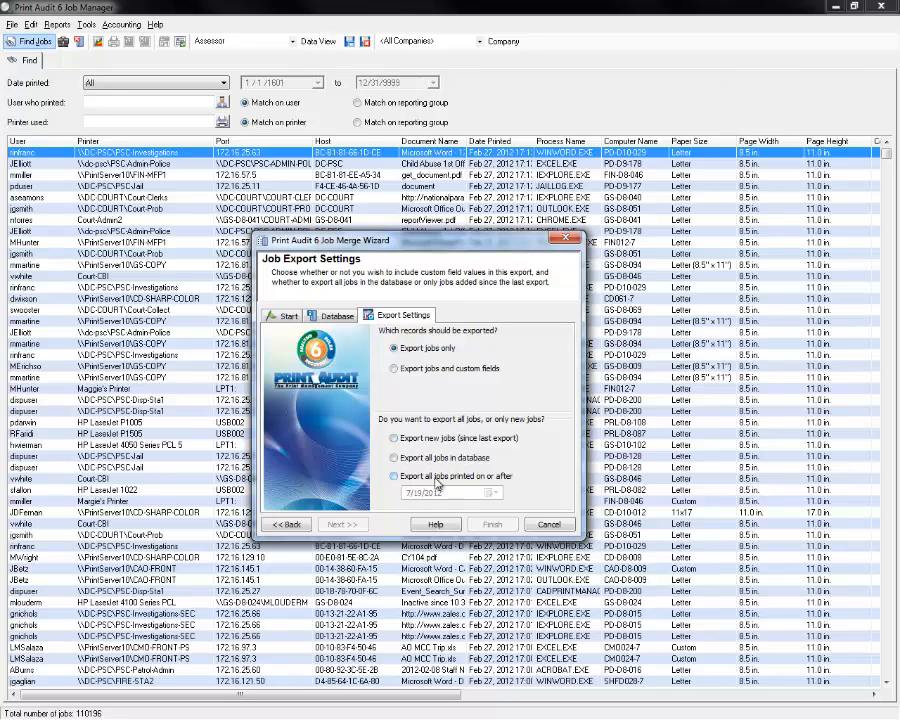
left_click(418, 478)
left_click(491, 493)
left_click(493, 495)
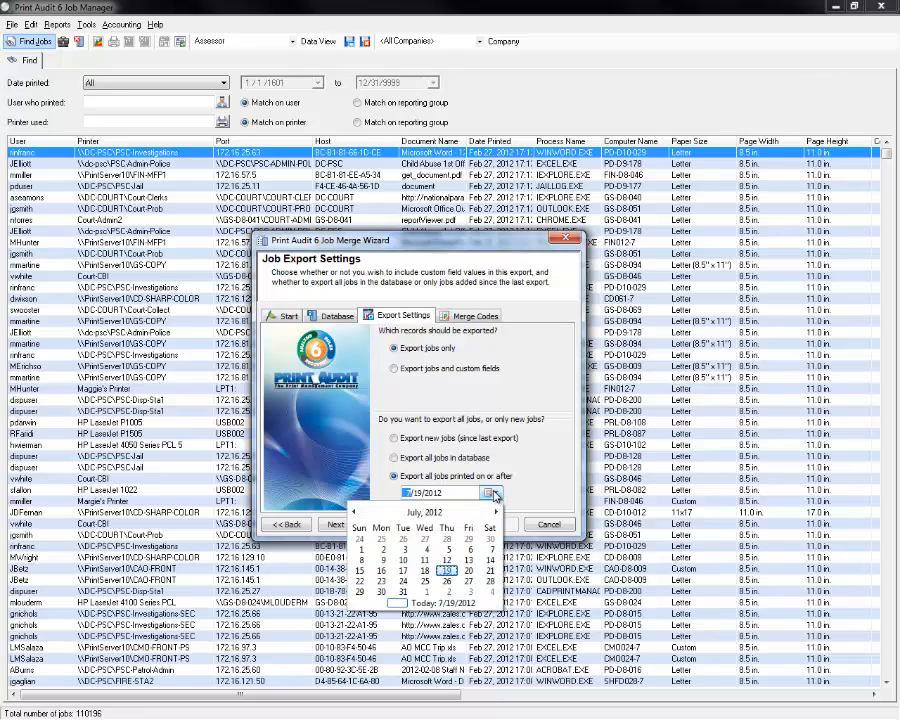
left_click(396, 477)
left_click(395, 458)
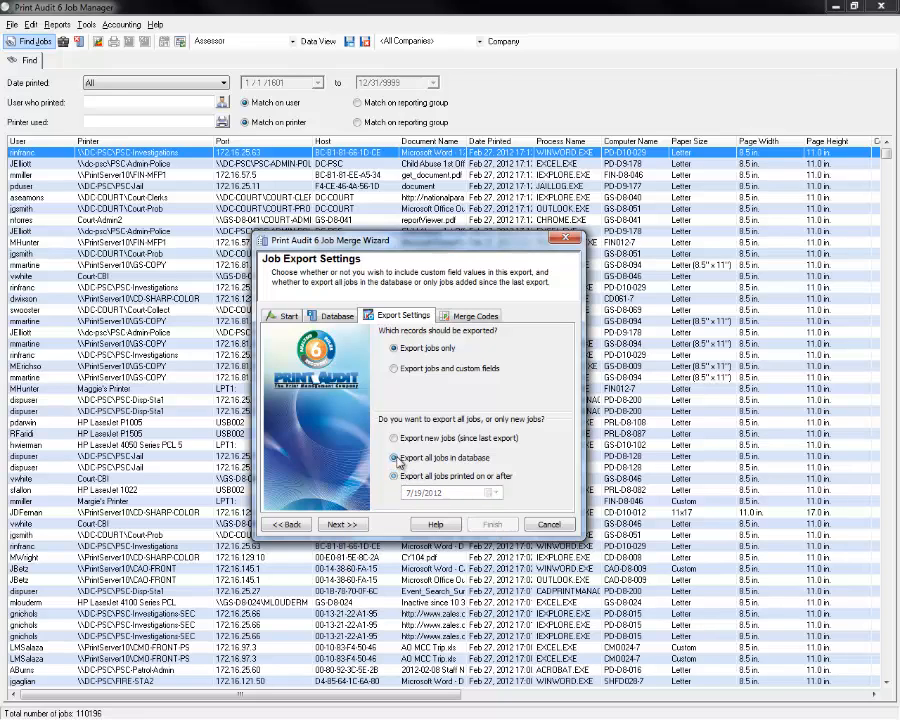
left_click(465, 316)
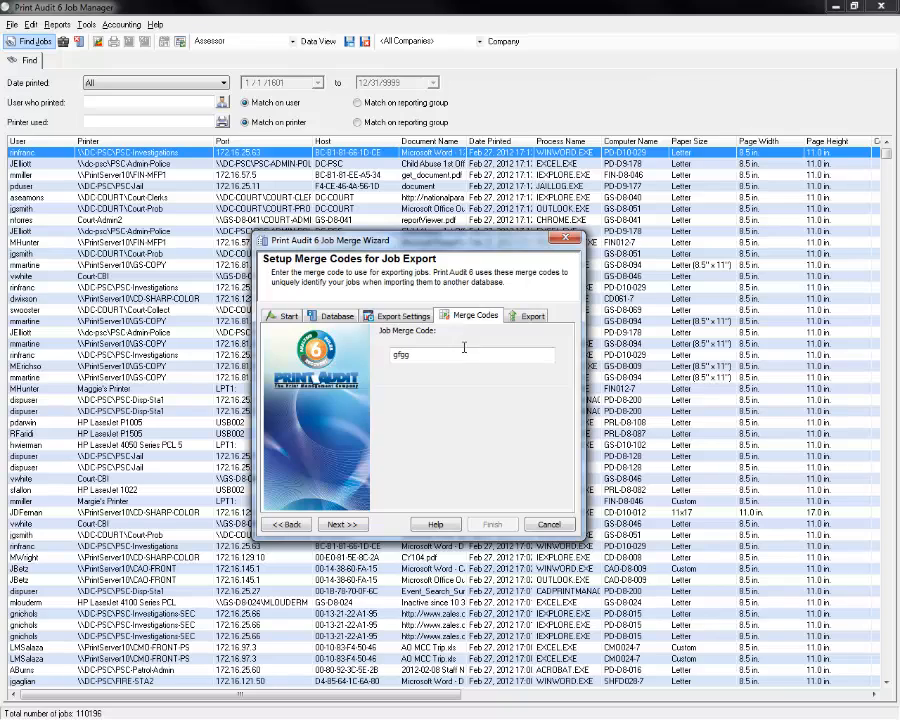
Replace the merge code 'gfgg' with 'Customer #1' and continue to the export file step.
left_click_drag(419, 354, 378, 356)
key("BackSpace")
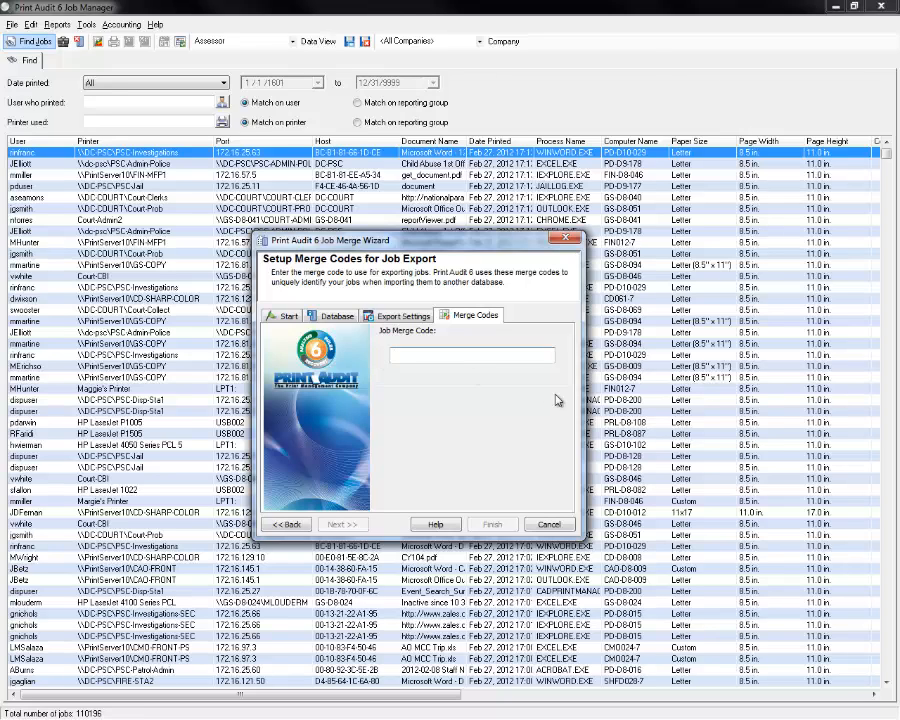
type("Customer #1")
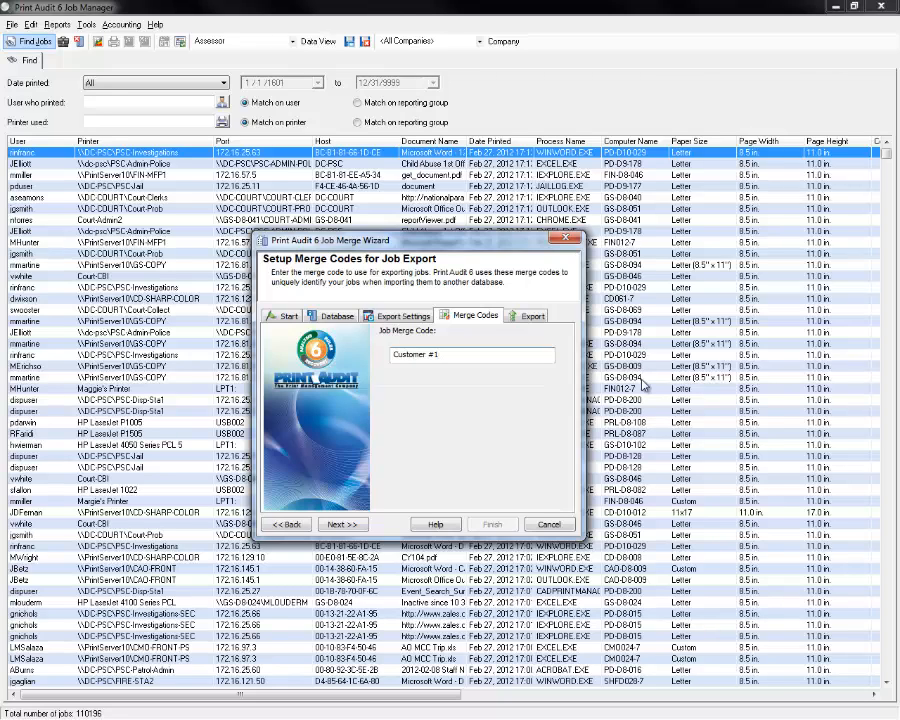
left_click(521, 315)
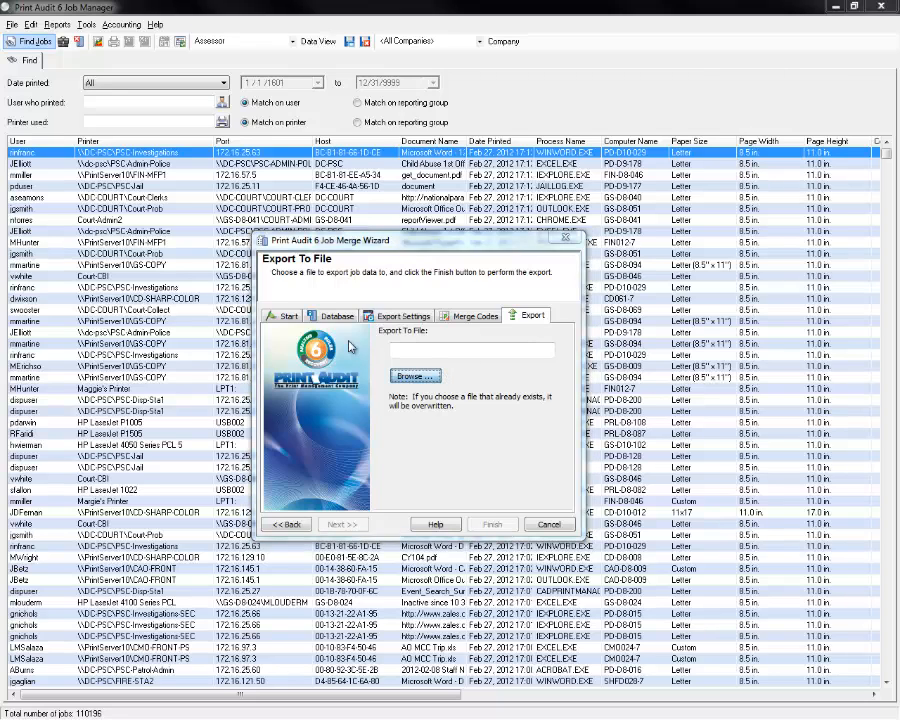
Cancel the Save As location dialog, then cancel the wizard without exporting.
left_click(434, 377)
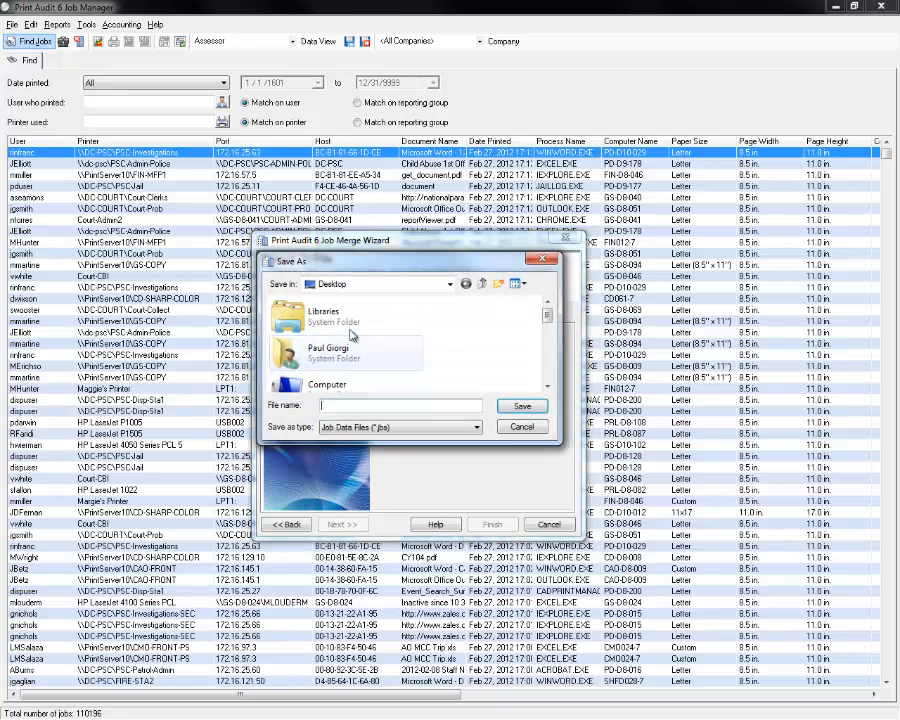
left_click(522, 426)
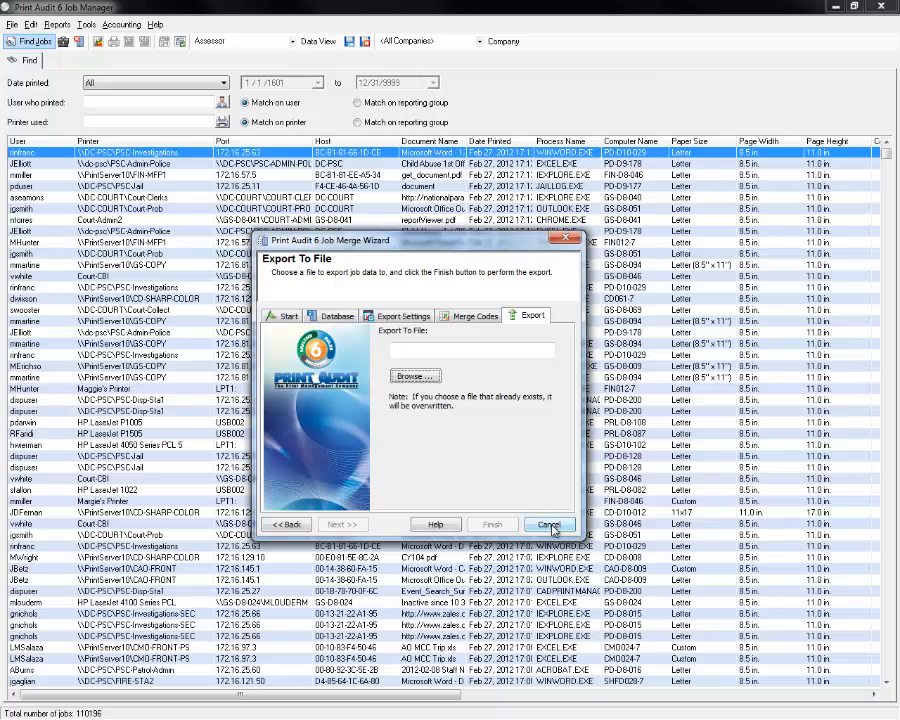
left_click(549, 525)
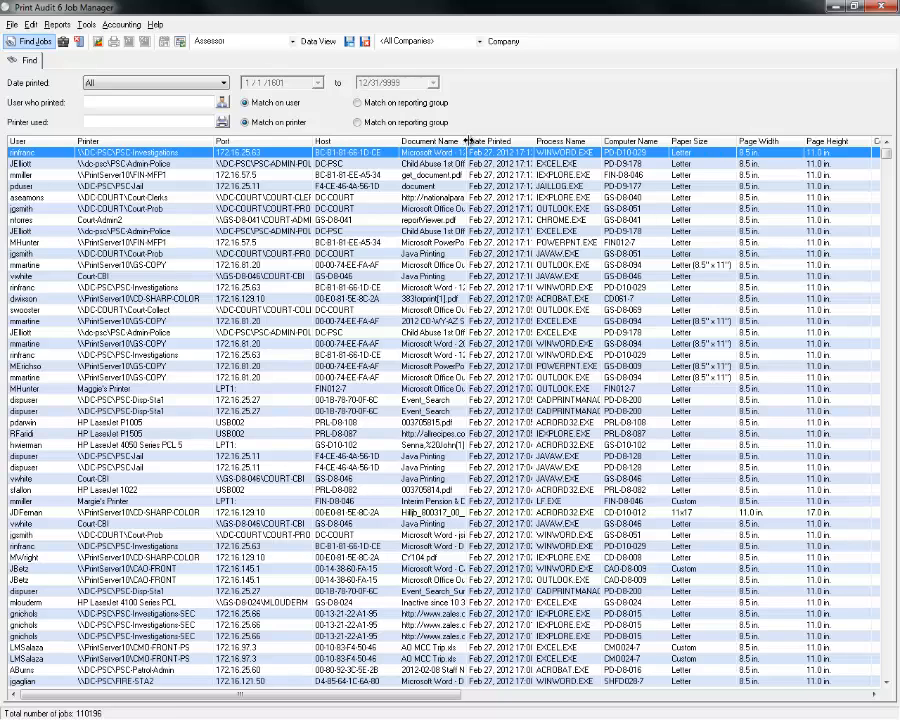
Widen the Document Name column and select the job printed on HP LaserJet P1505.
left_click_drag(466, 146, 604, 146)
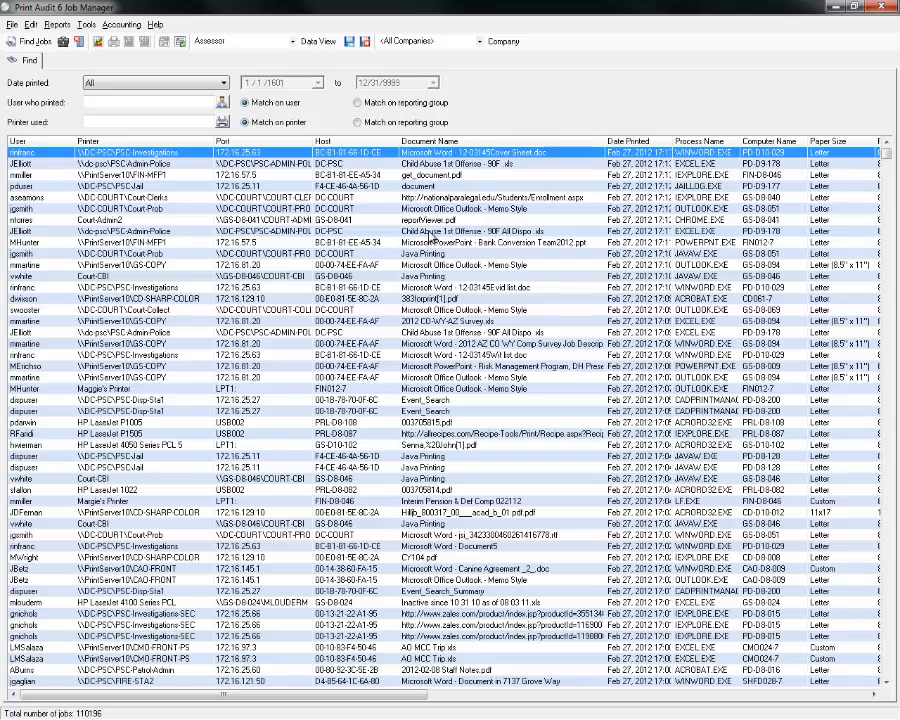
left_click(574, 433)
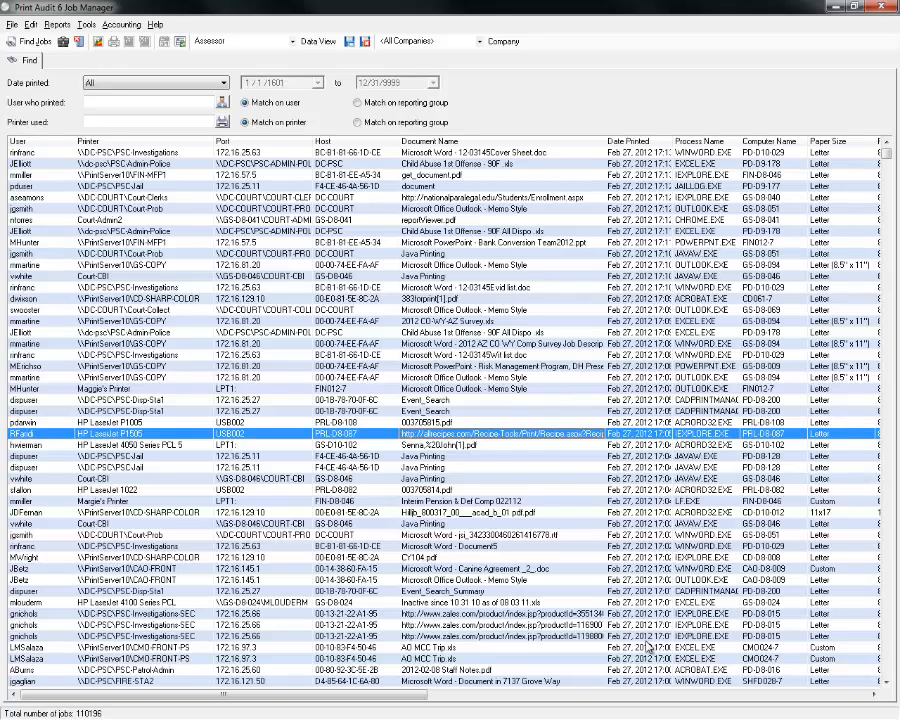
left_click(527, 614)
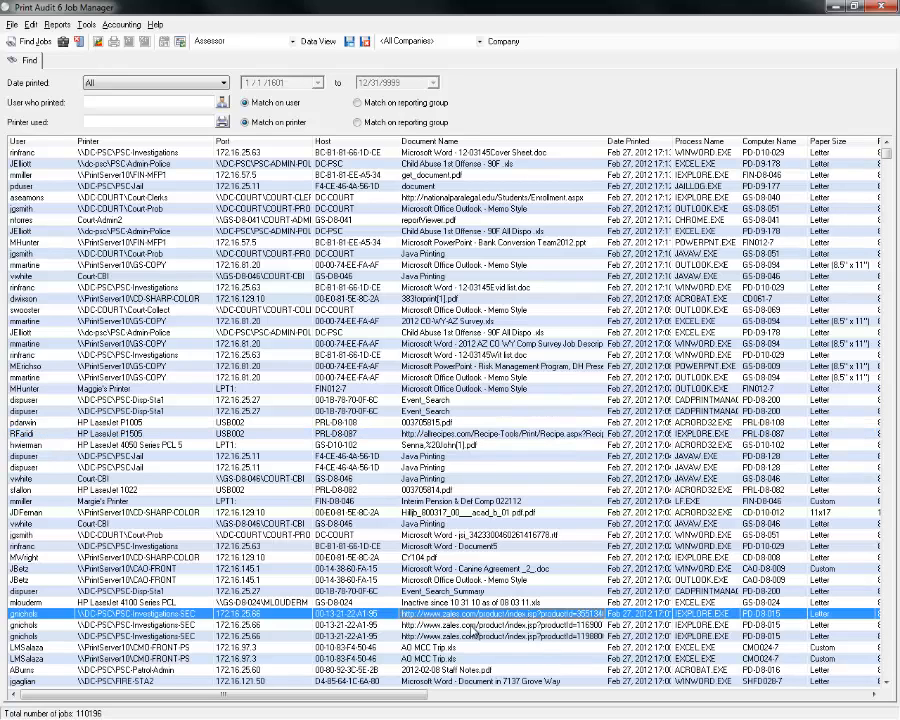
left_click(477, 637)
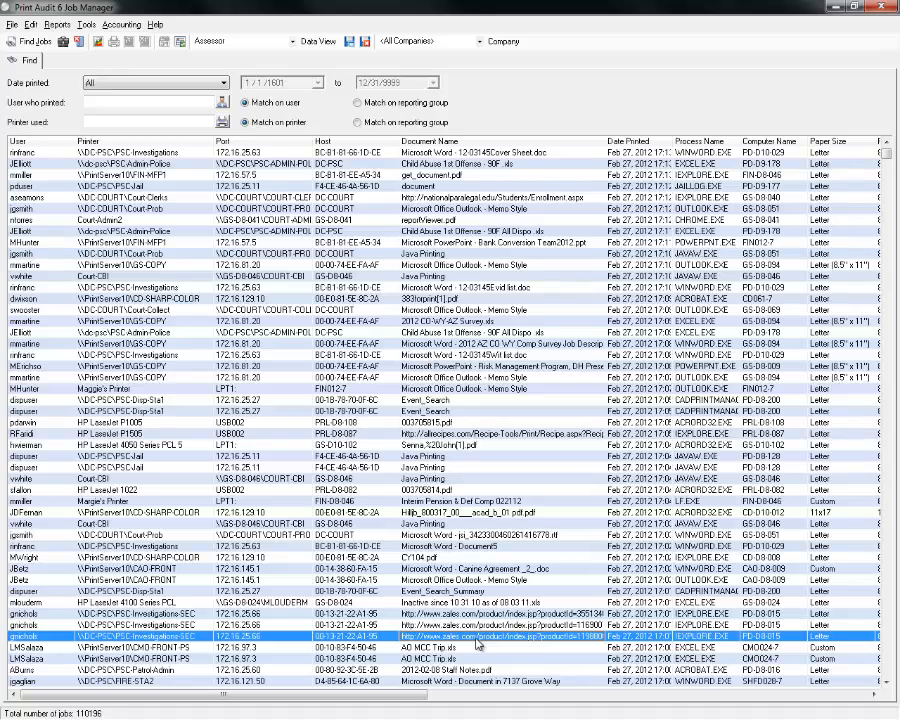
left_click(468, 436)
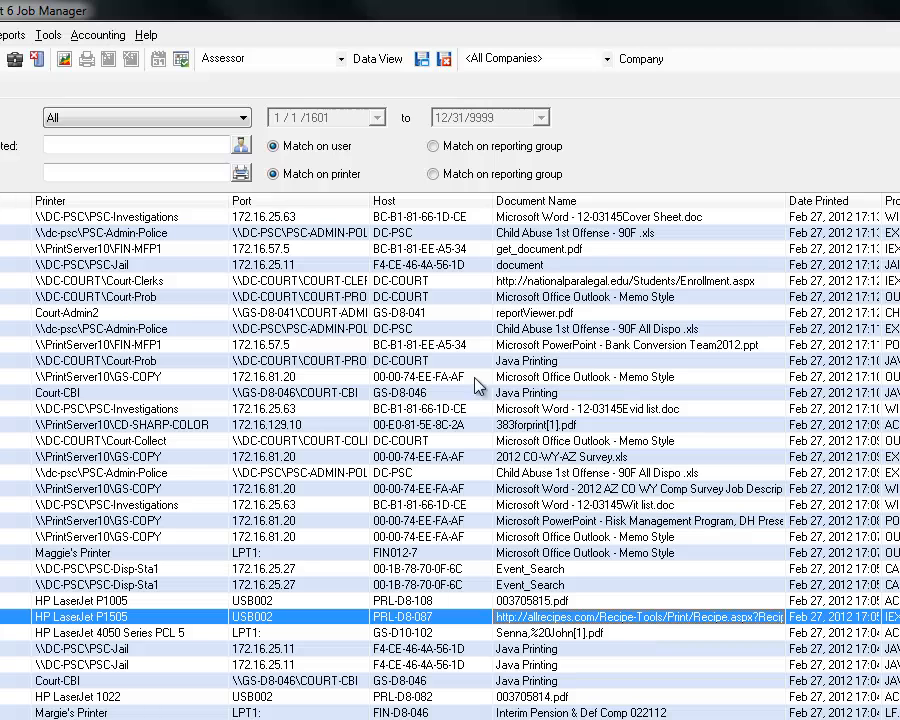
left_click(64, 60)
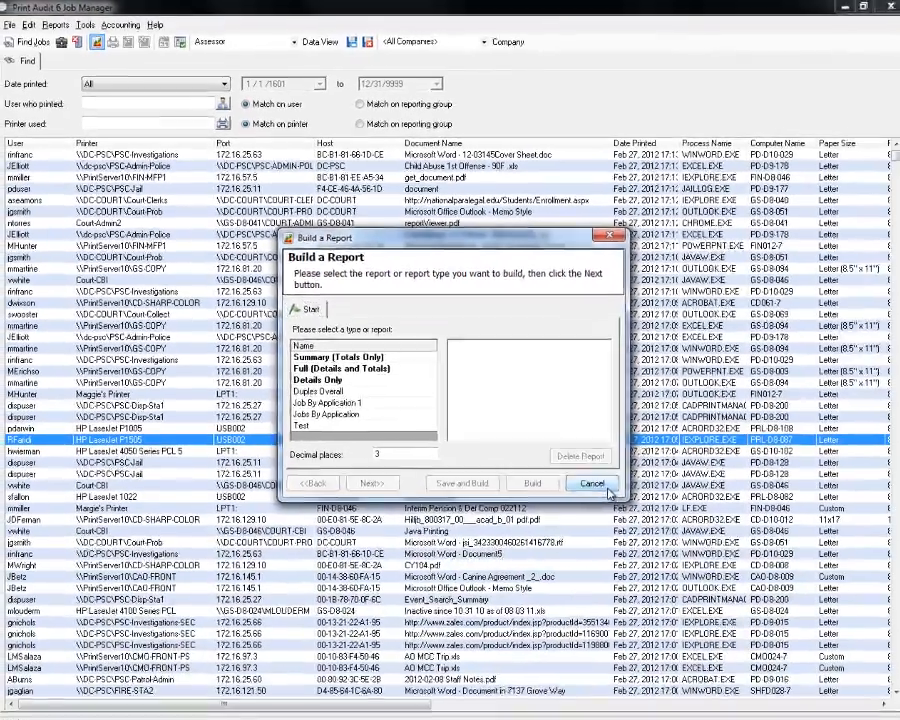
left_click(782, 686)
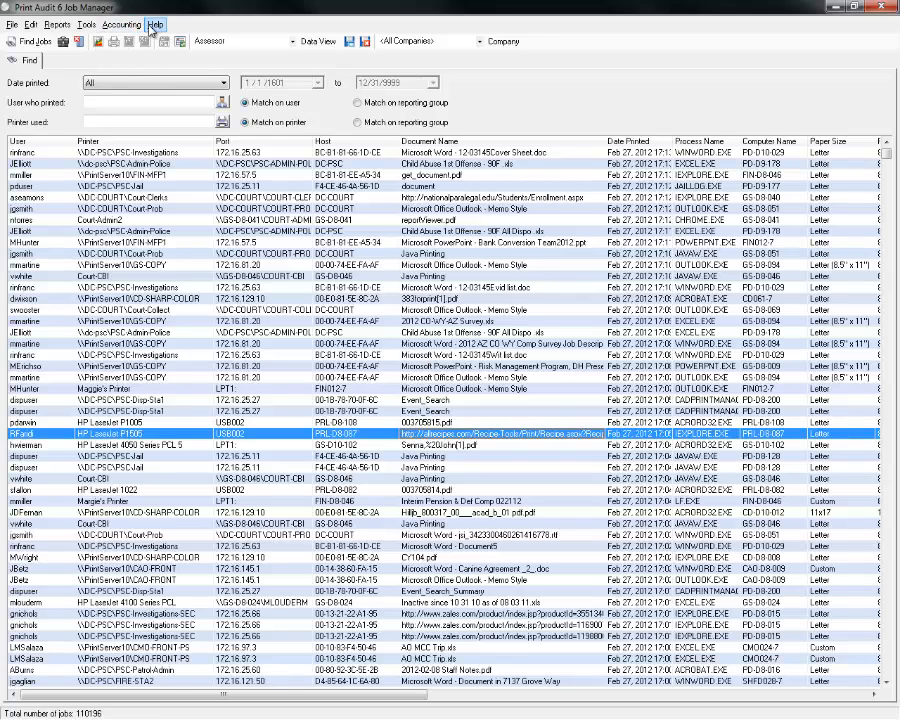
left_click(155, 24)
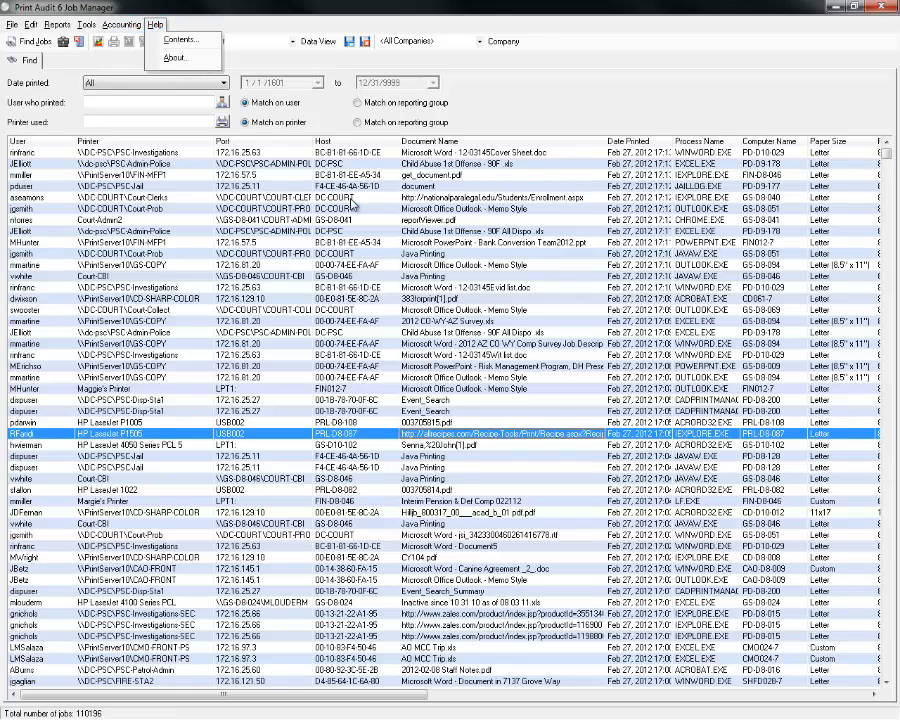
left_click(272, 22)
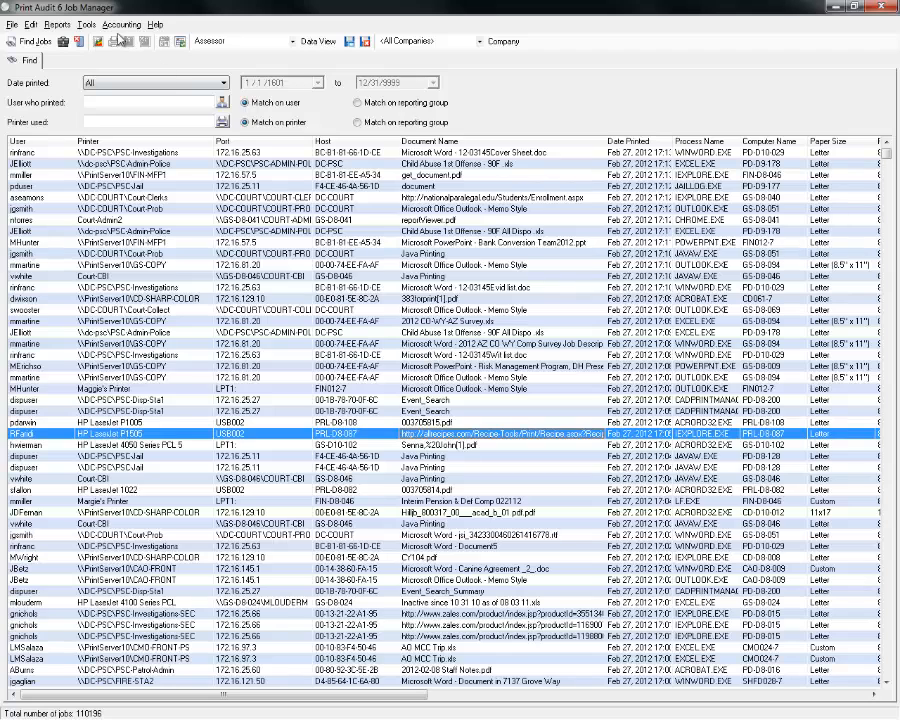
Start a Job By Application 1 report and view its Total By columns: Process Name, then Duplex.
left_click(97, 41)
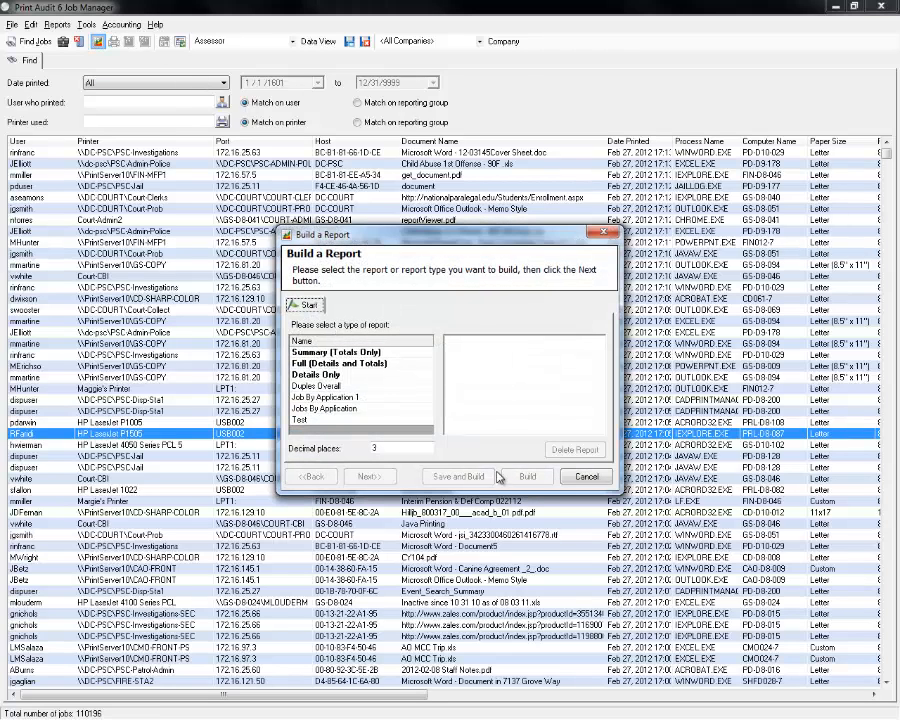
left_click(373, 399)
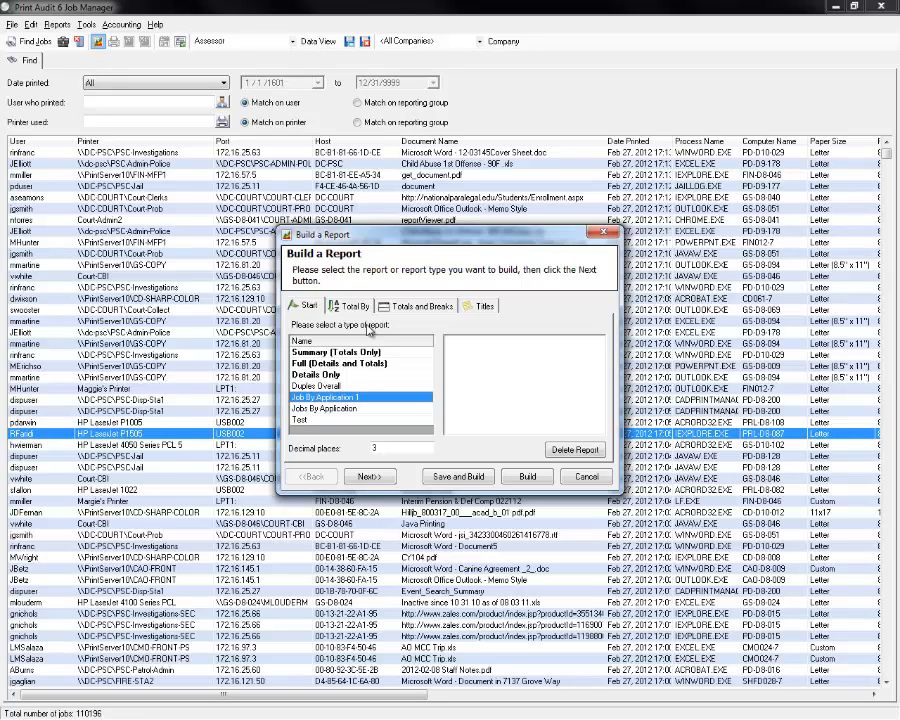
left_click(333, 352)
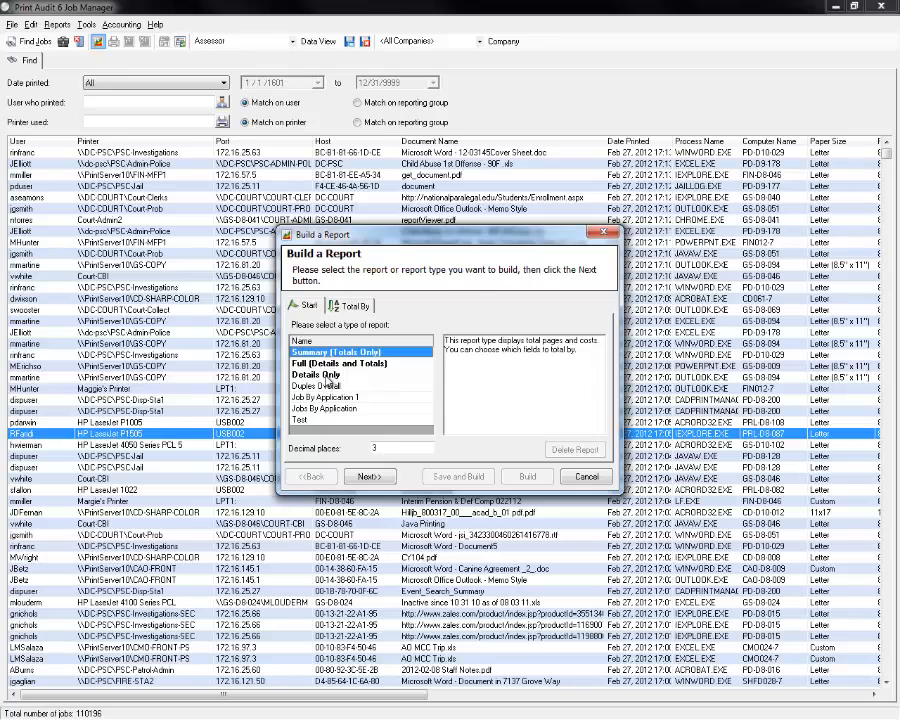
left_click(330, 397)
left_click(347, 310)
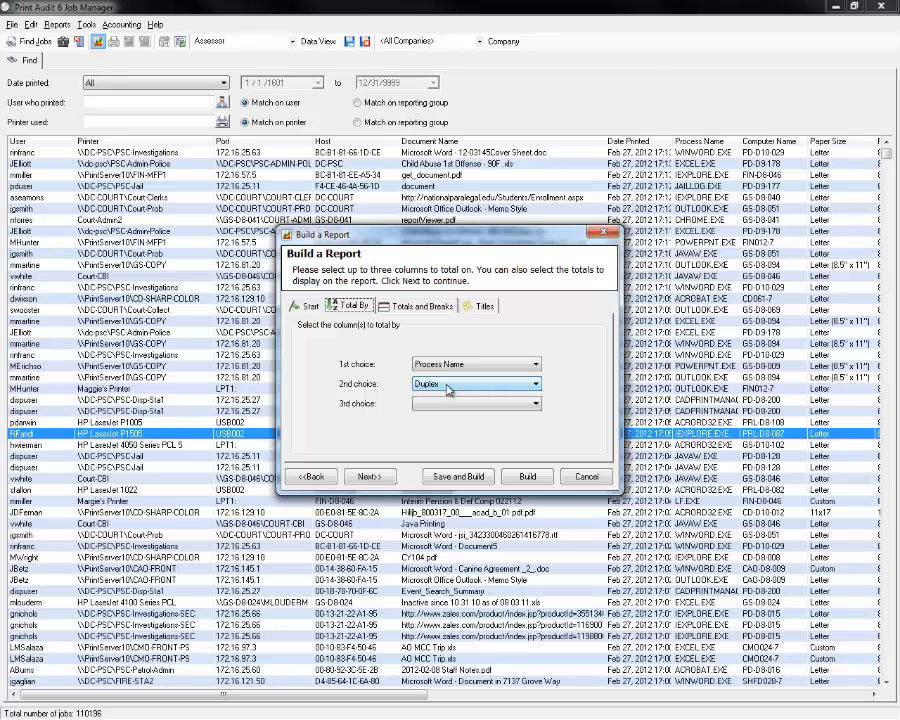
Show the Totals and Breaks settings, with BW and Color Pages unit totals and grand totals.
left_click(412, 306)
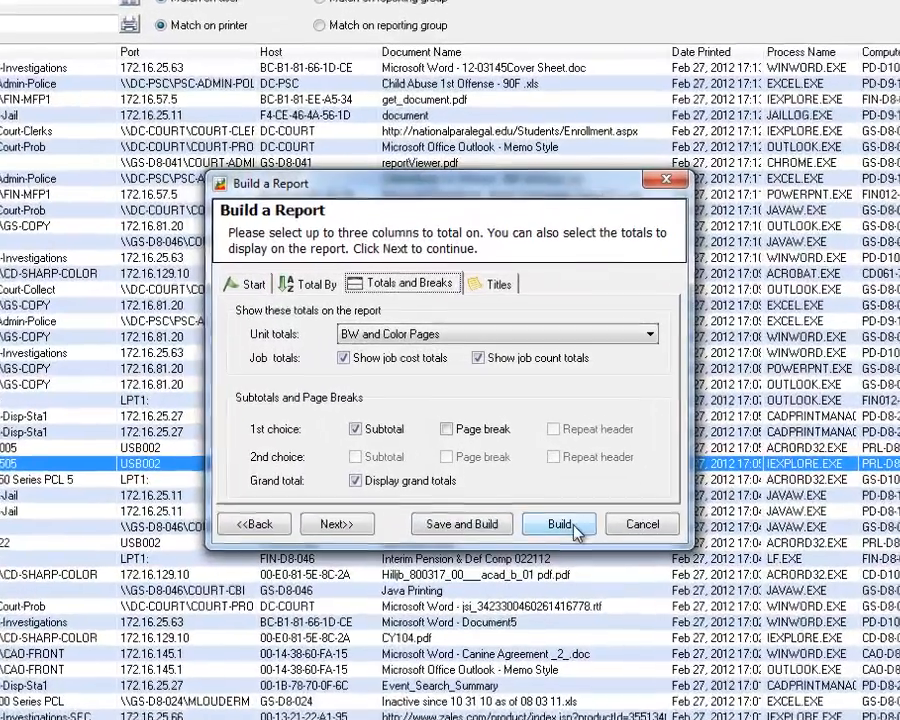
Build the Job By Application 1 report, producing 19 pages of per-application totals.
left_click(527, 476)
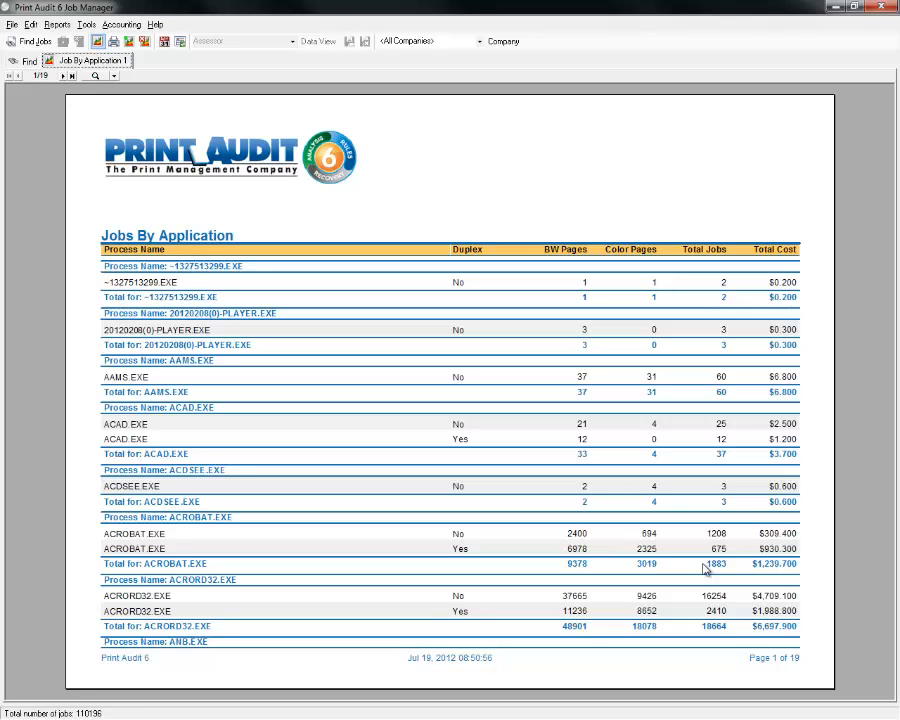
Advance the Jobs By Application report to page 3, where CHROME.EXE totals 608 jobs.
left_click(64, 76)
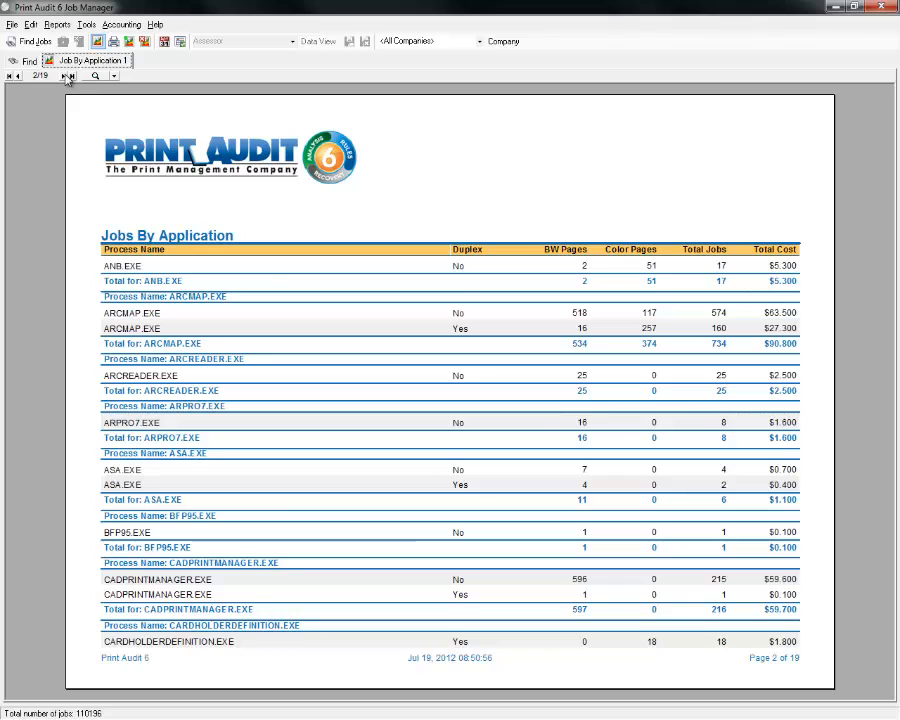
left_click(67, 76)
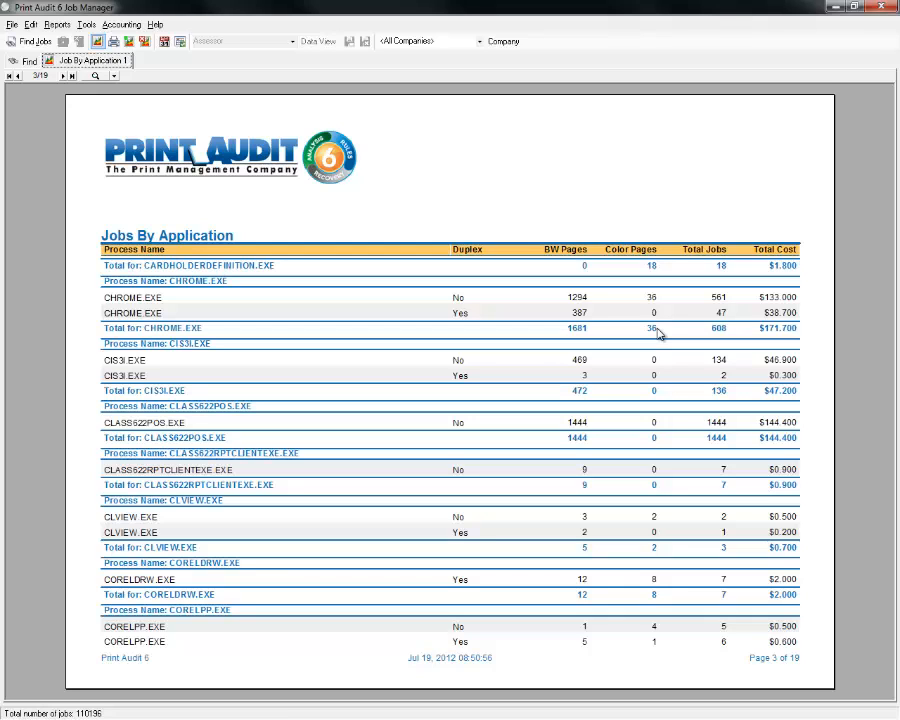
Page the report ahead to page 9 of 19, then return to the Find job list.
left_click(64, 76)
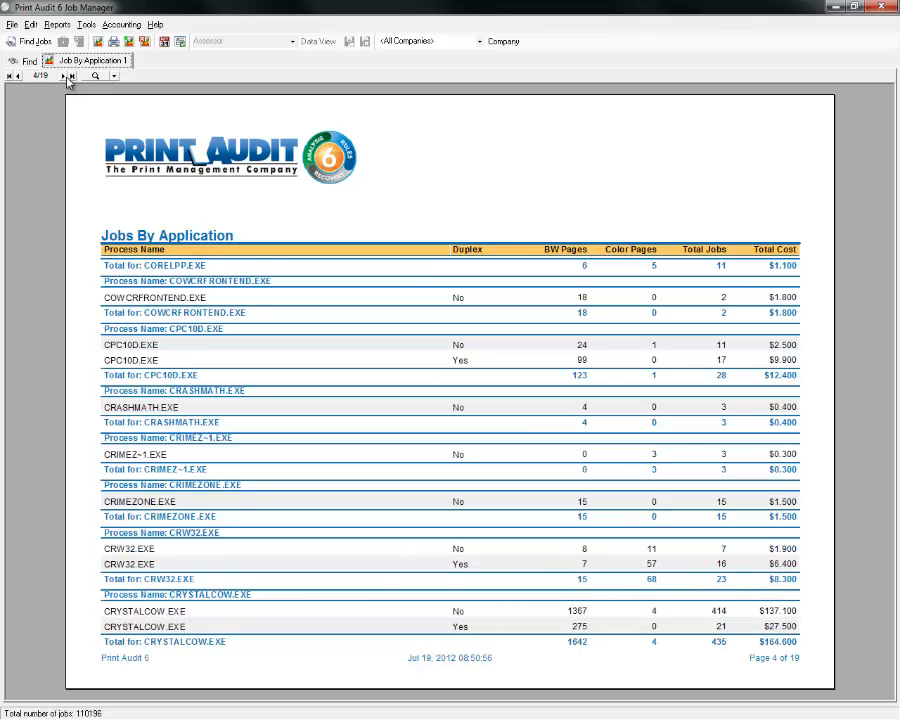
left_click(64, 76)
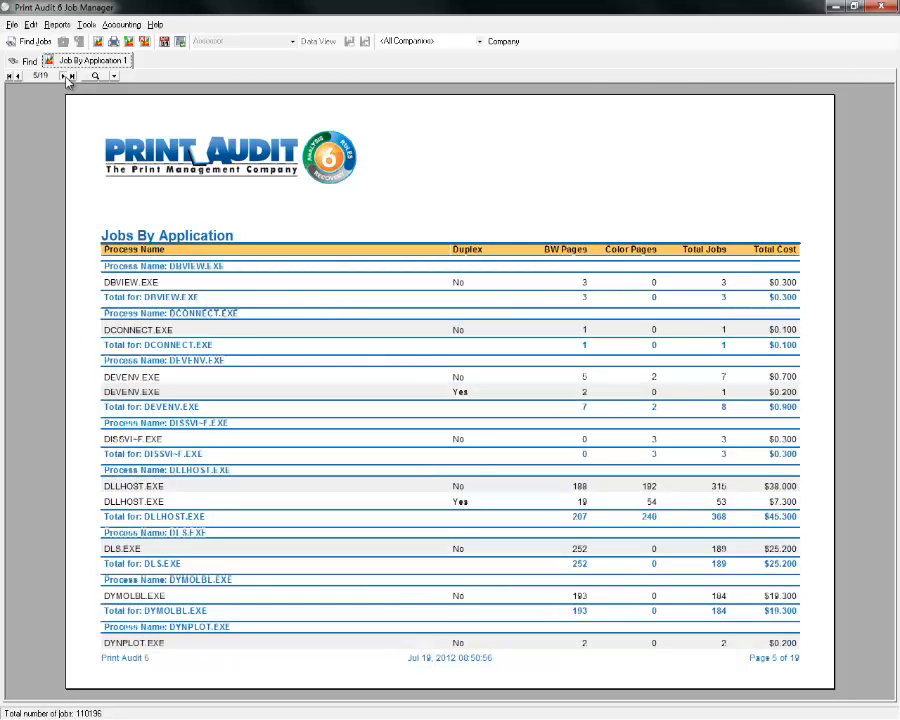
left_click(64, 76)
left_click(64, 76)
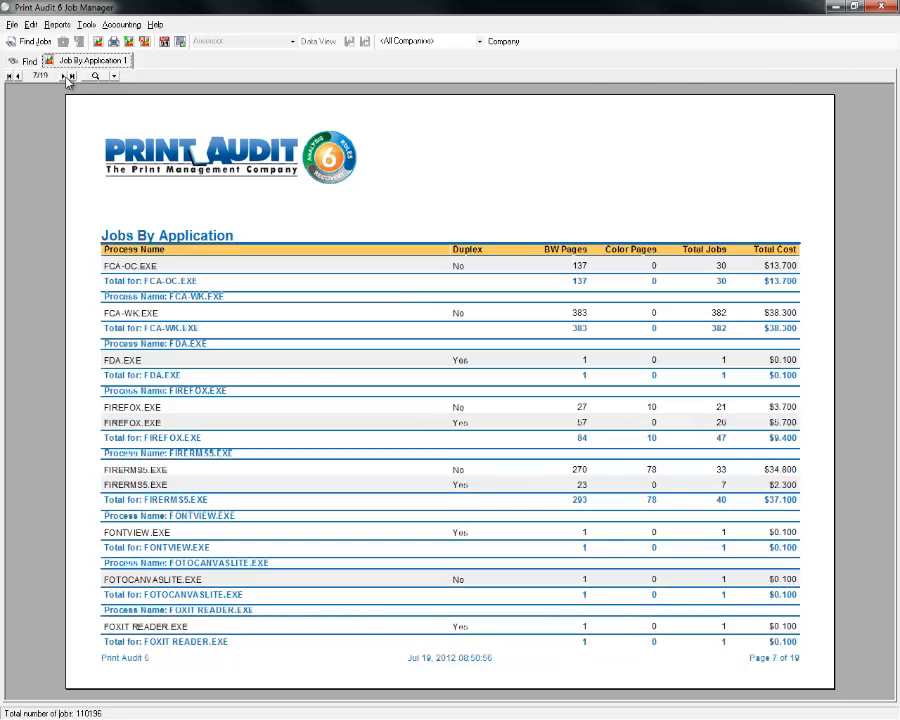
left_click(64, 76)
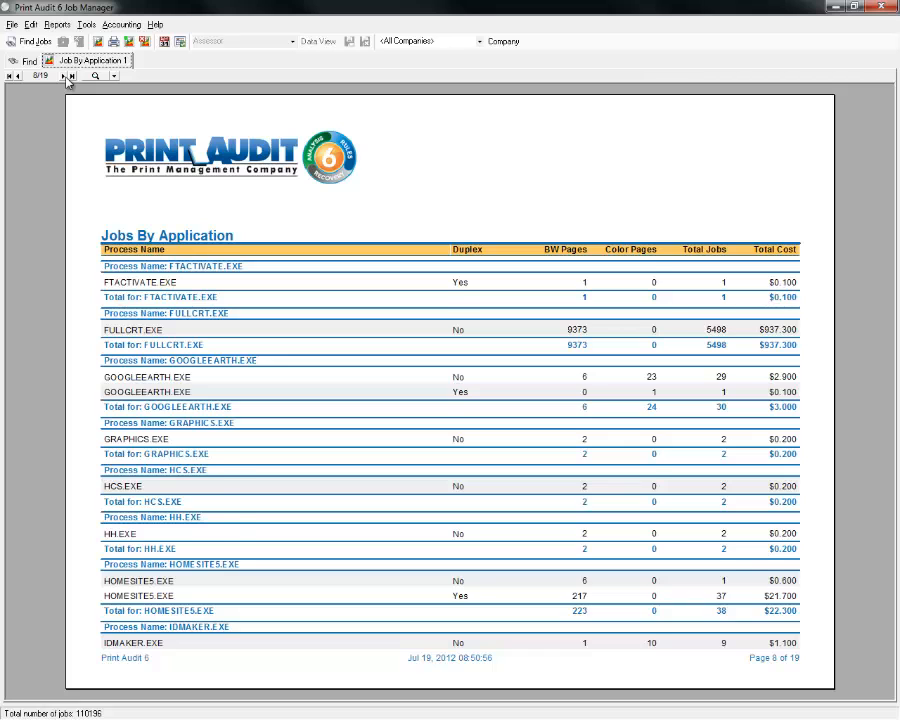
left_click(64, 76)
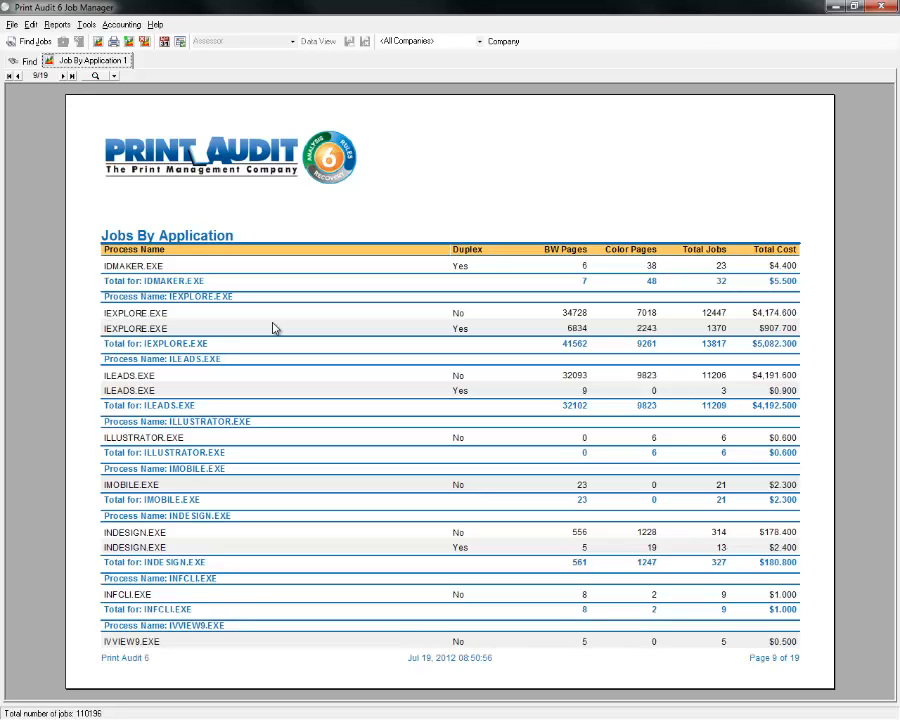
left_click(25, 61)
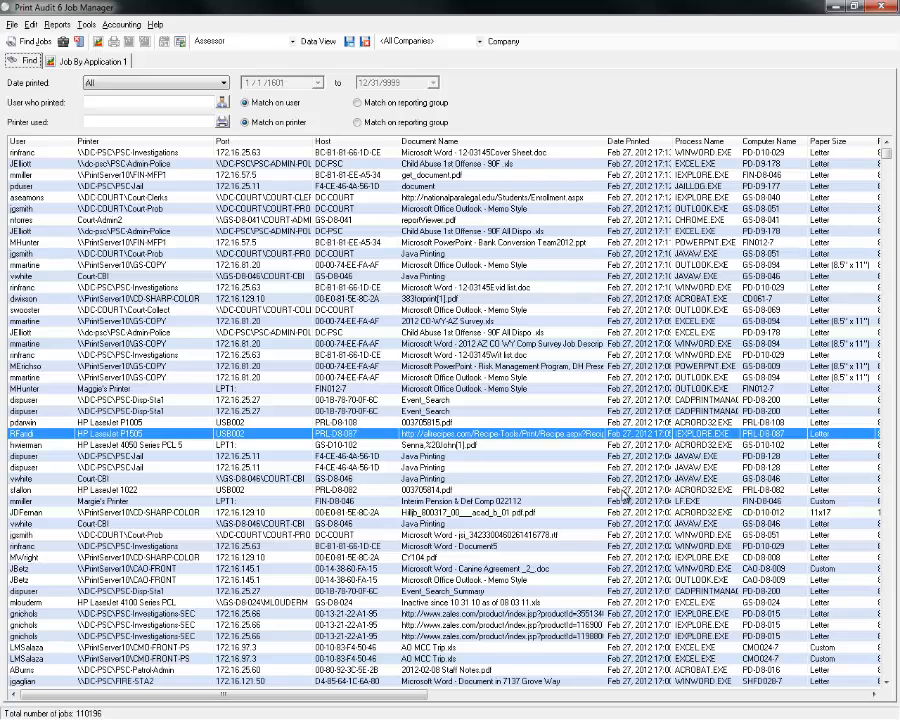
Reopen the Jobs By Application report at page 9, where IEXPLORE.EXE totals $5,082.300.
left_click(114, 61)
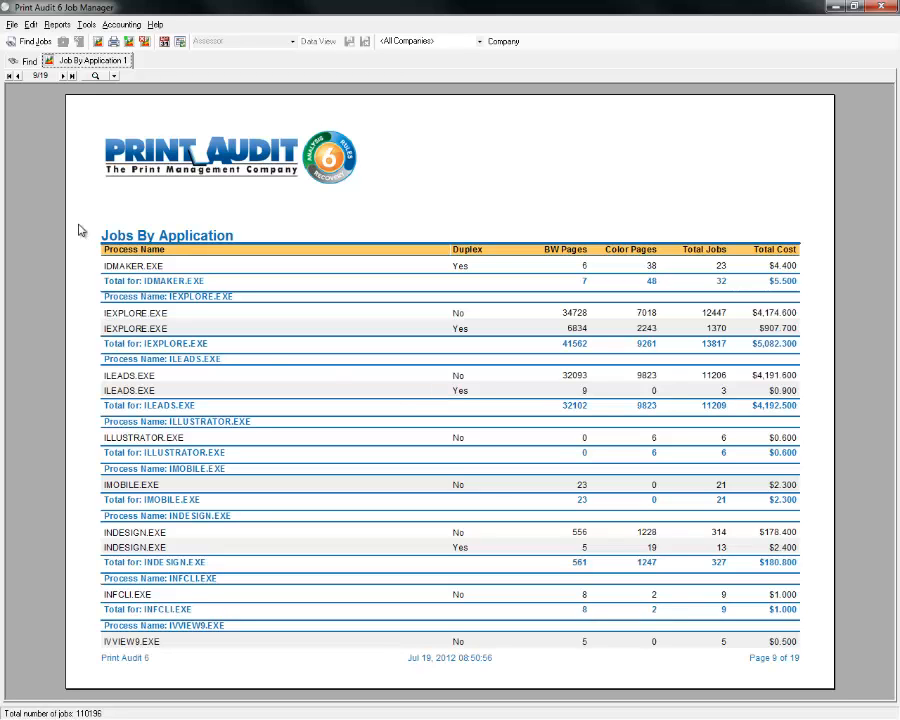
Page the Jobs By Application report ahead to page 11, then return to the Find grid.
left_click(26, 61)
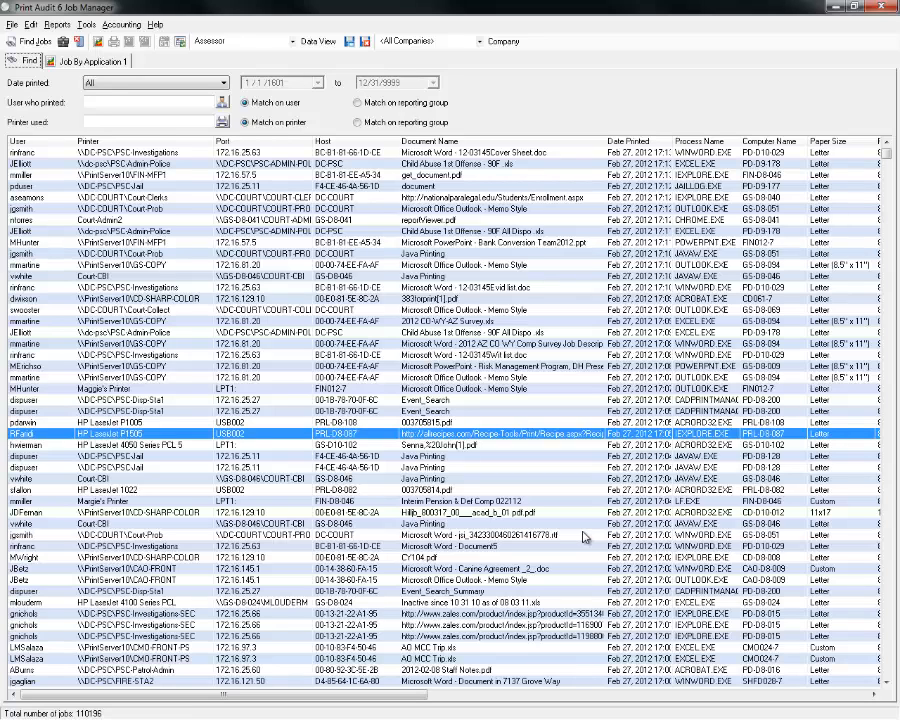
left_click(57, 59)
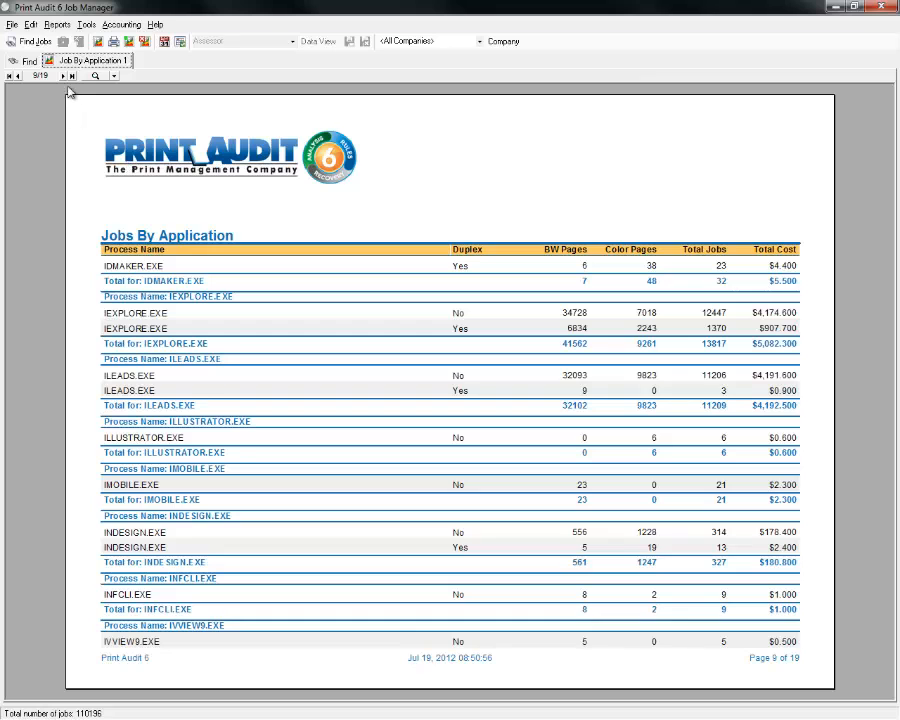
left_click(63, 75)
left_click(63, 75)
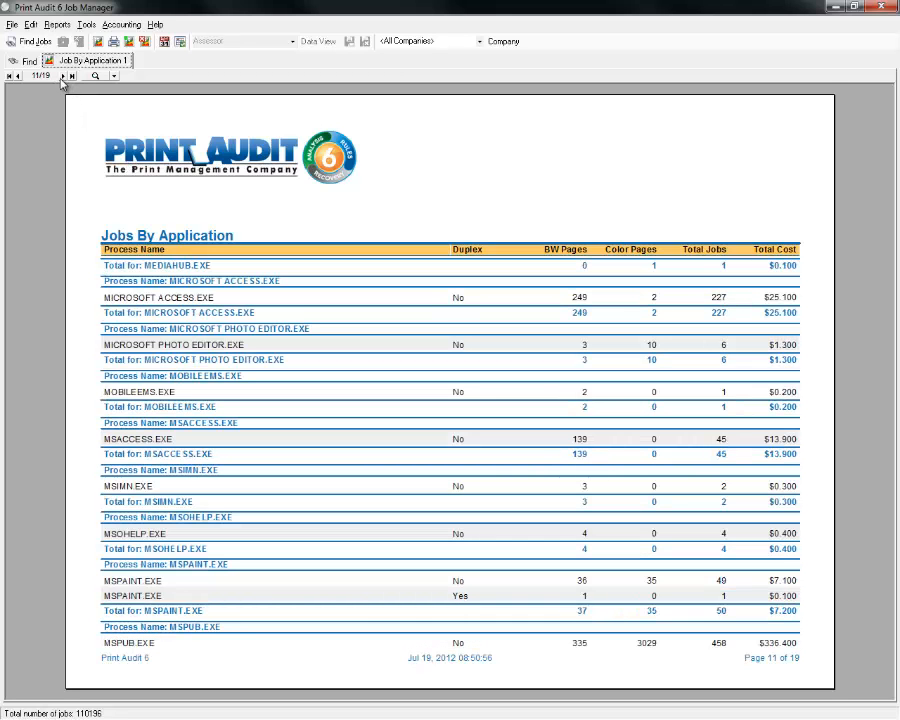
left_click(22, 61)
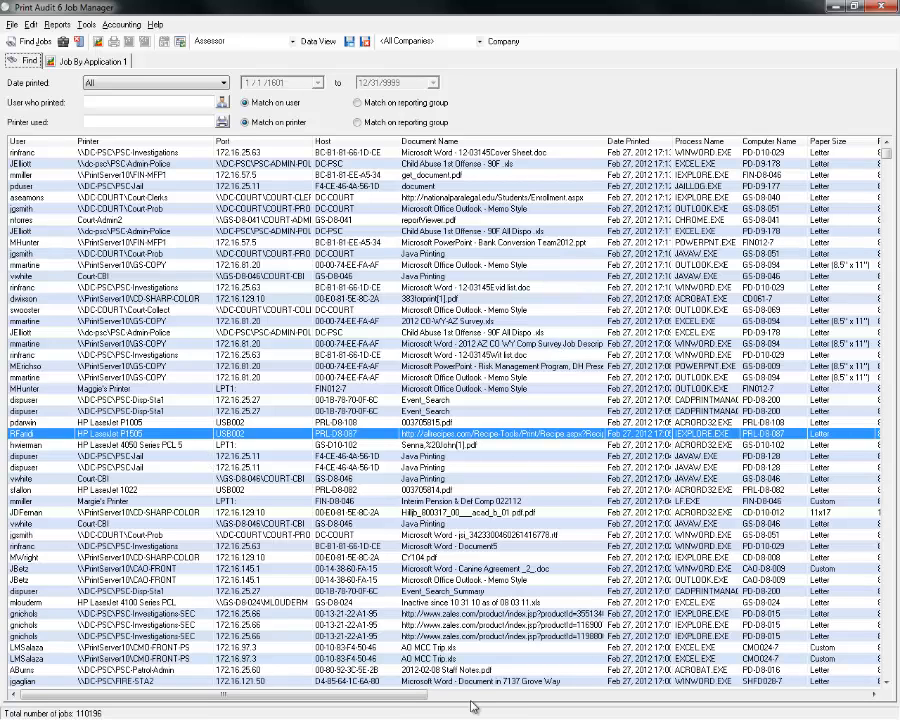
Scroll the job grid right to the Color Units column and select the 160-unit job.
left_click(518, 694)
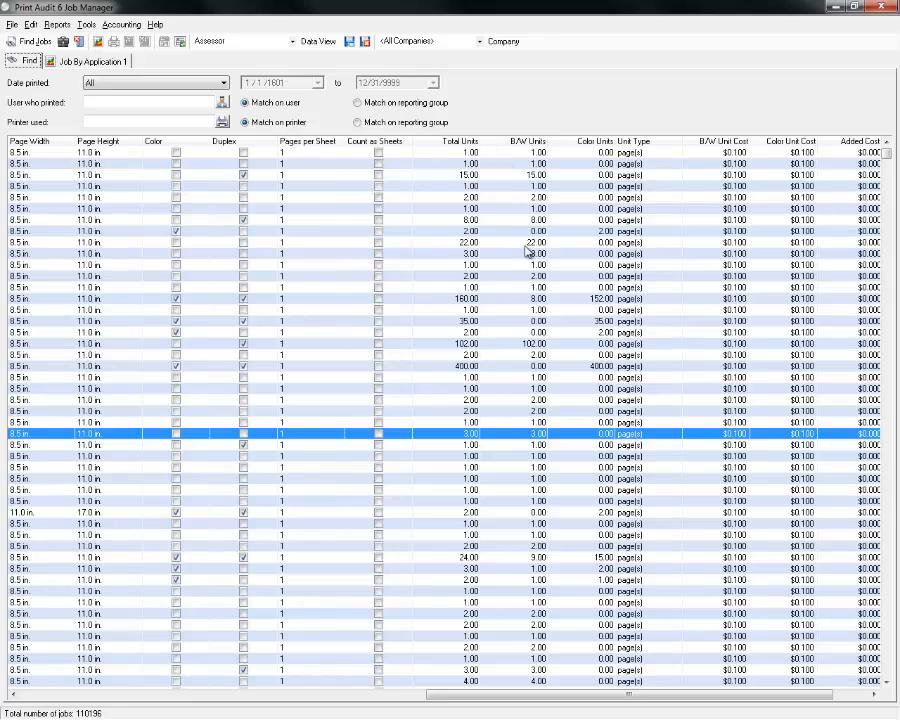
left_click(453, 301)
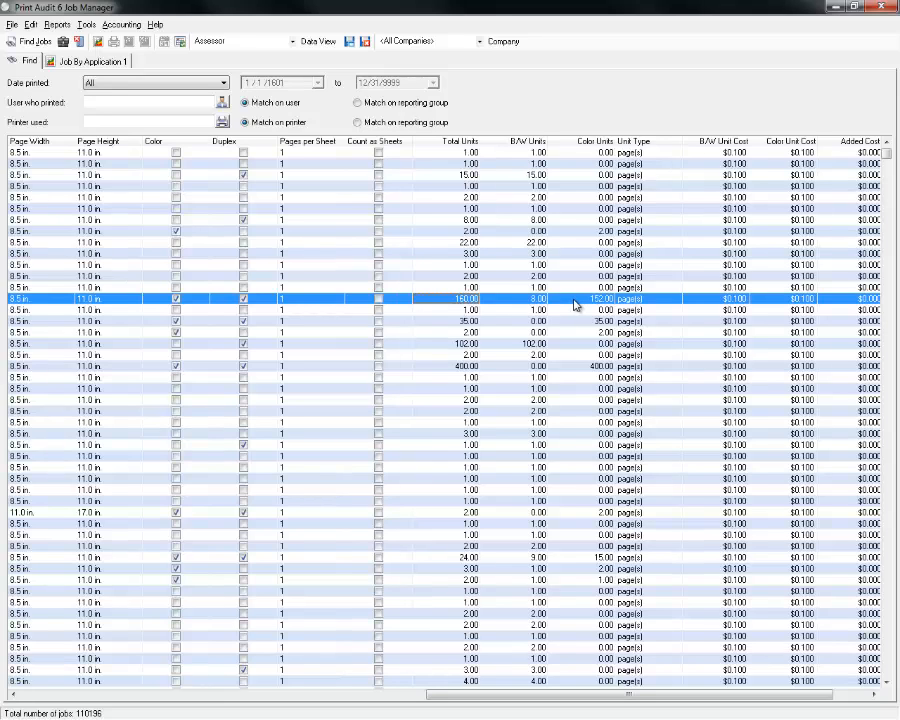
Sort jobs by Color Units, largest first, putting the 16353-unit job on top.
left_click(590, 143)
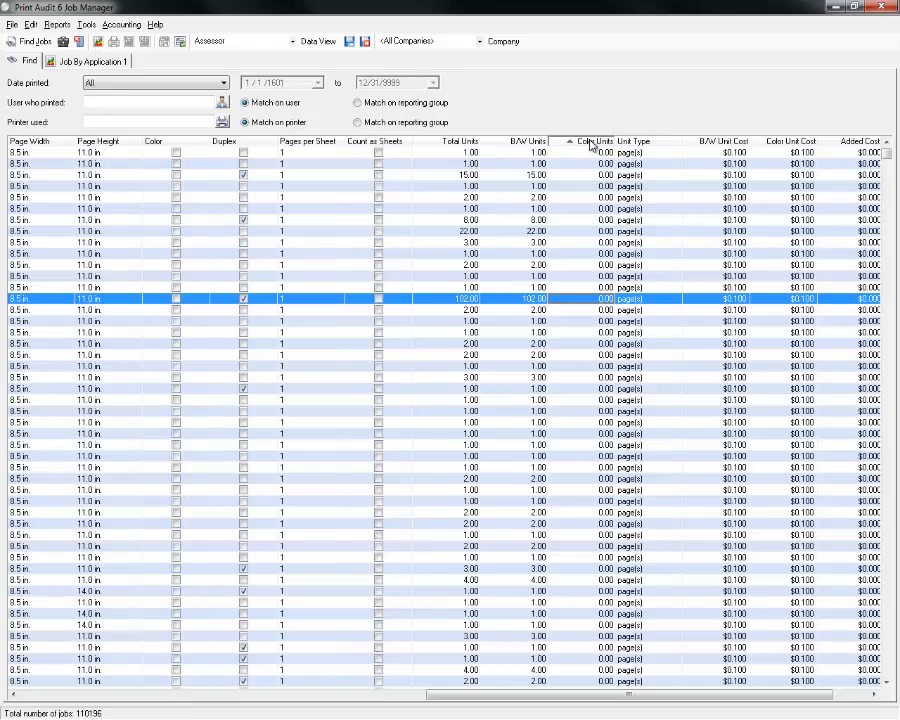
left_click(590, 143)
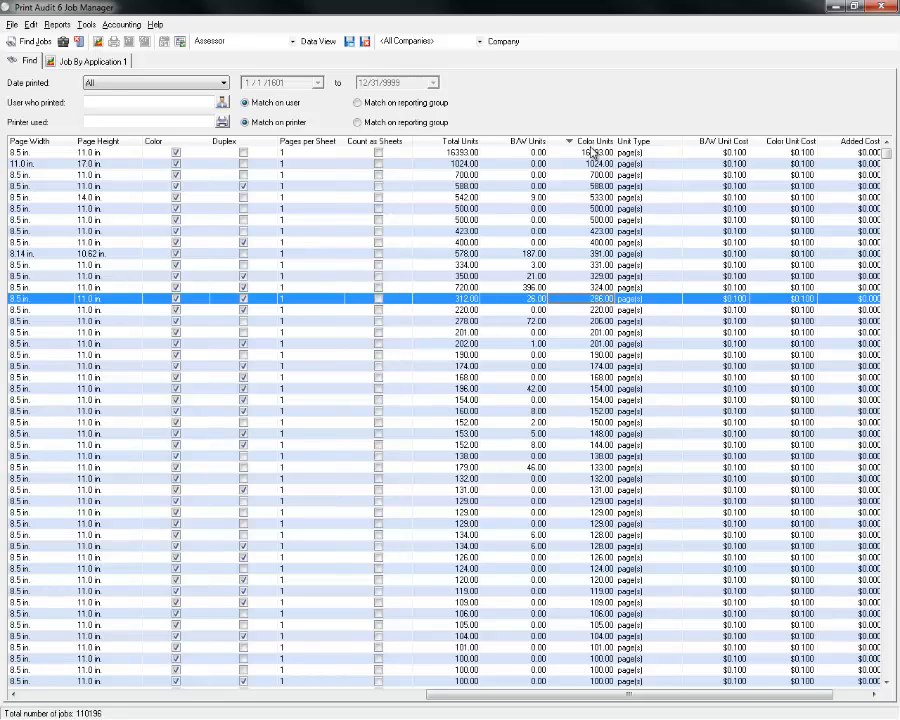
Select the 16393-color-unit job and shift left to reveal its date, document, printer and user.
left_click(590, 154)
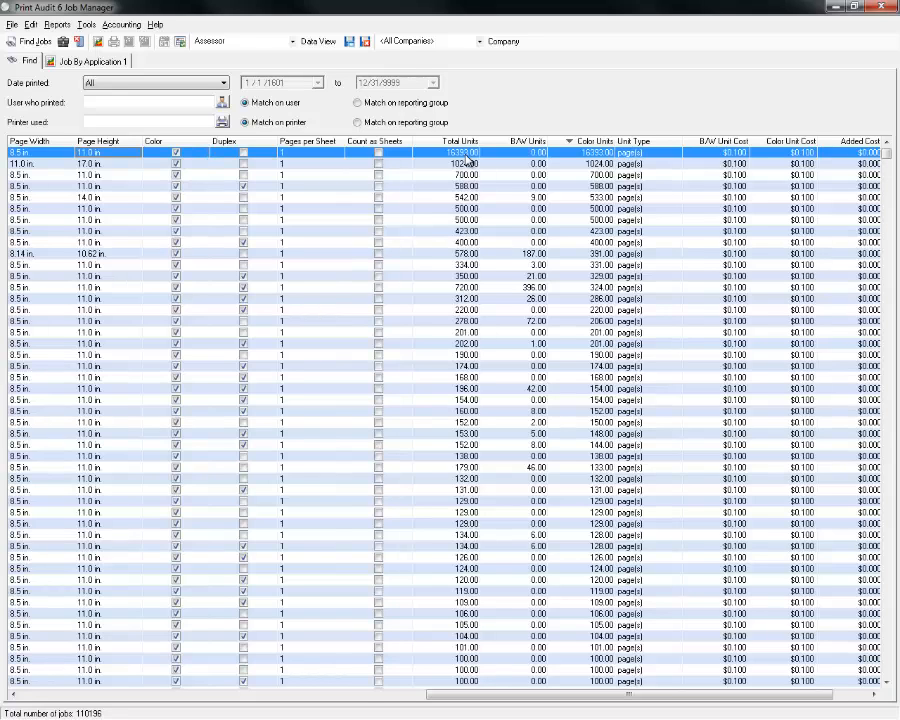
key("Left")
key("Left")
key("Left")
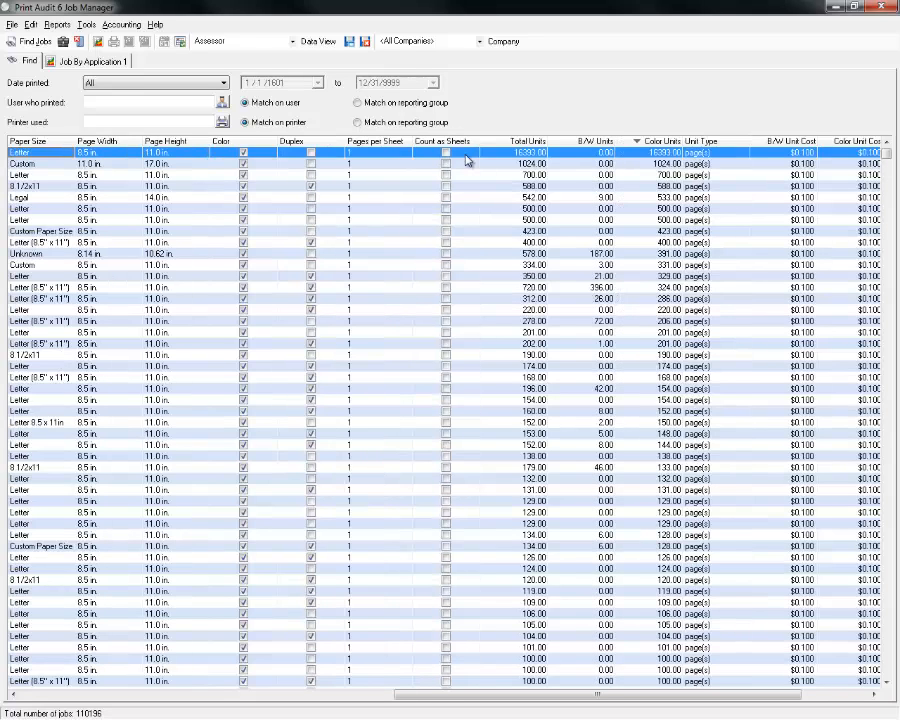
key("Left")
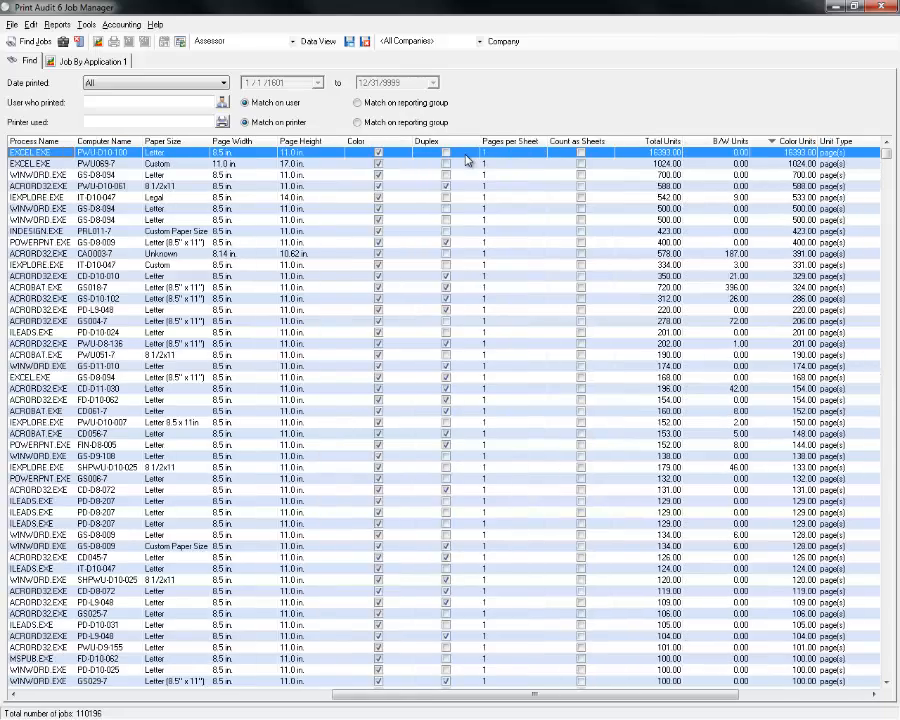
key("Left")
key("Left")
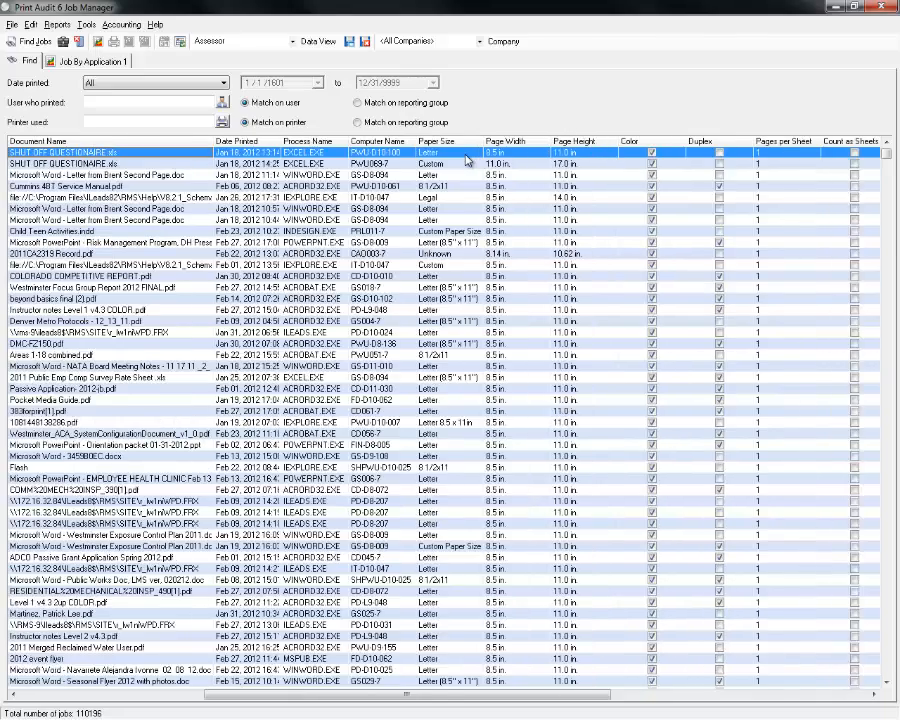
key("Left")
key("Left")
key("Left")
key("Left")
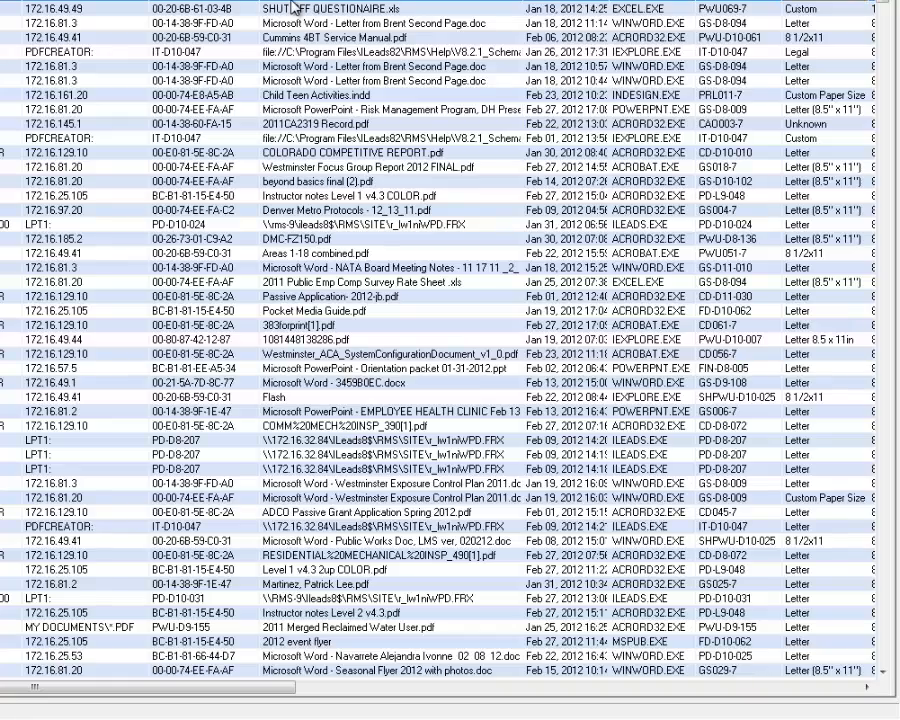
Scroll the grid right through page size, duplex and pages-per-sheet to the unit and cost columns.
left_click(866, 688)
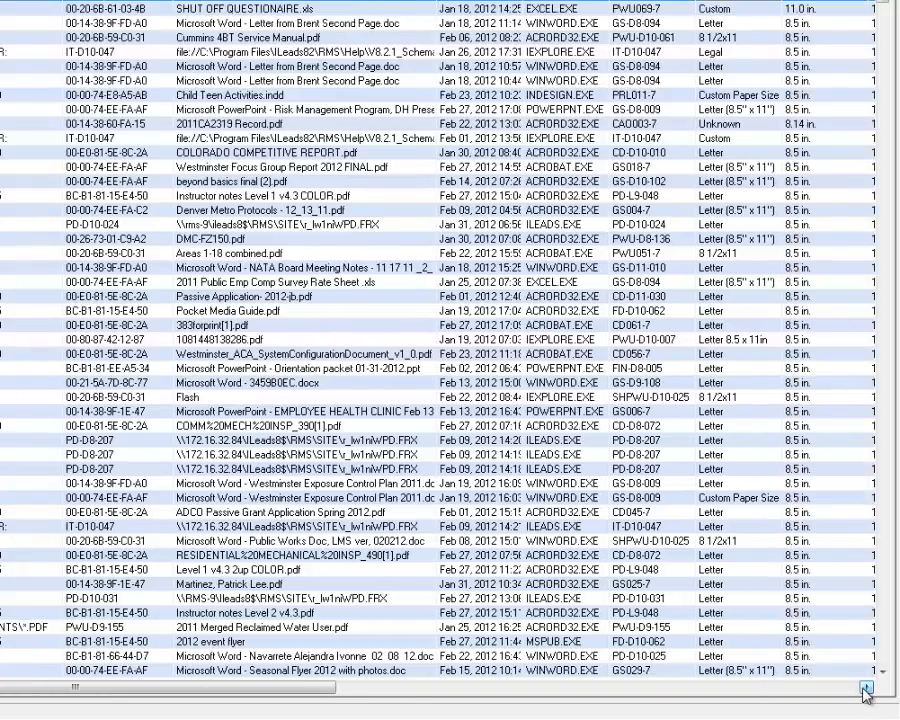
left_click(866, 688)
left_click(866, 690)
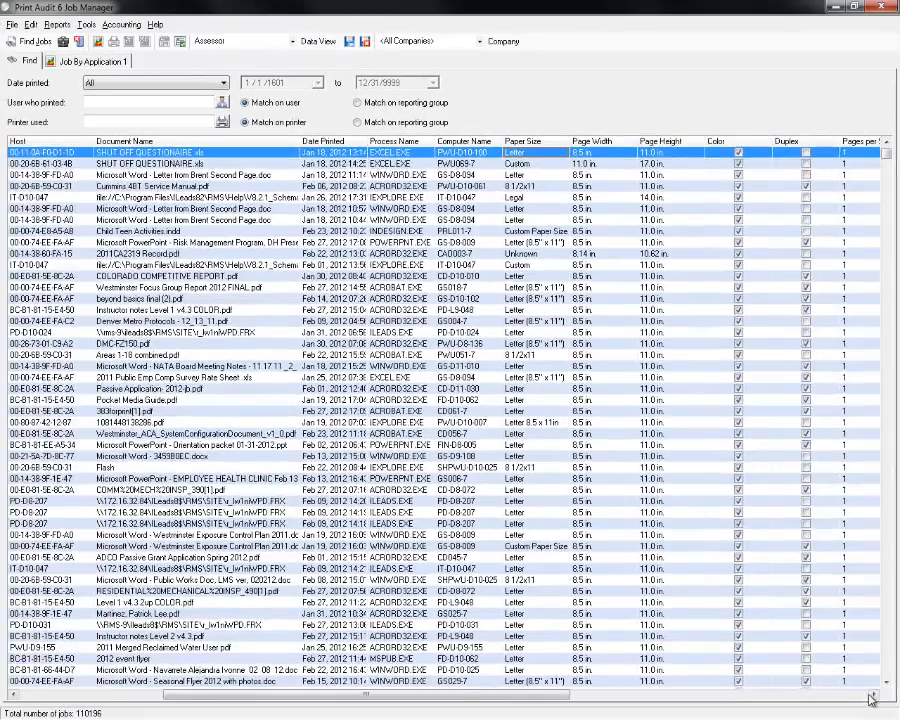
left_click(869, 690)
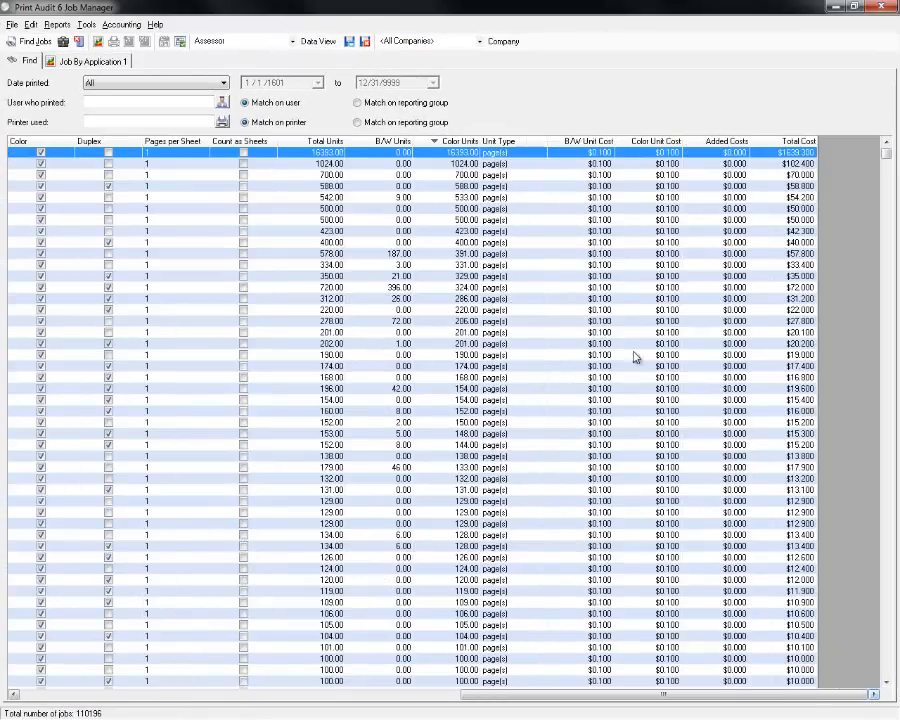
Scroll back left through Computer Name, Process Name, Document Name and Printer to the User column.
left_click(14, 695)
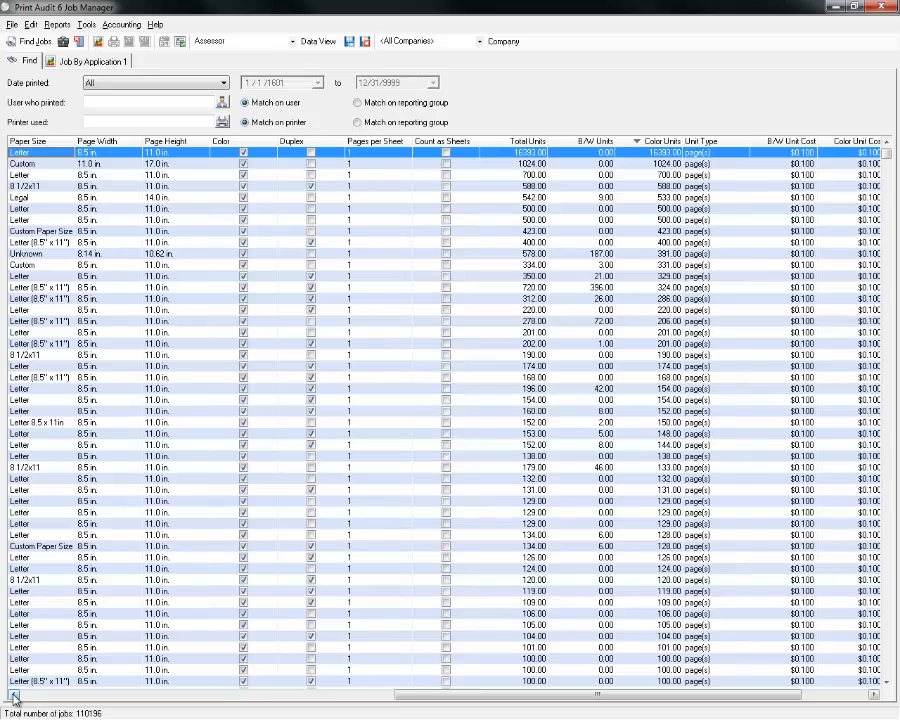
left_click(14, 695)
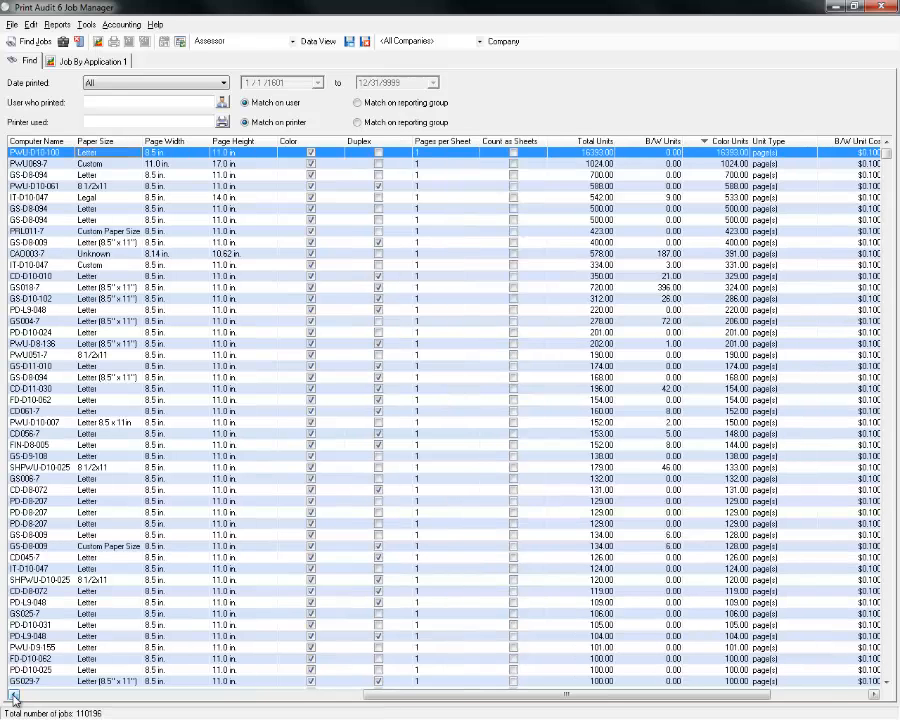
left_click(14, 695)
left_click(14, 695)
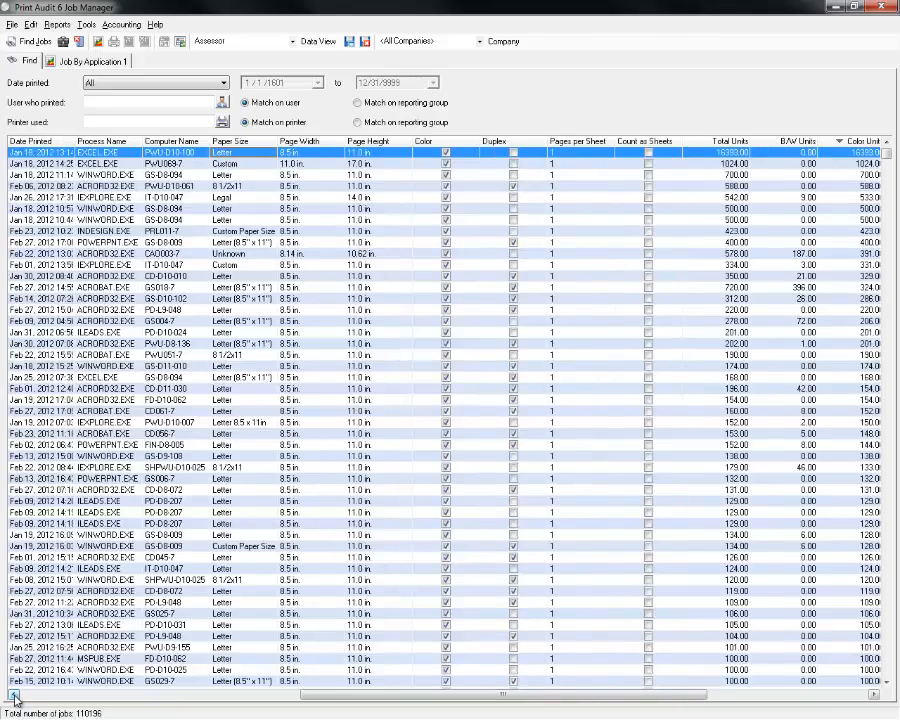
left_click(14, 695)
left_click(14, 695)
left_click(14, 695)
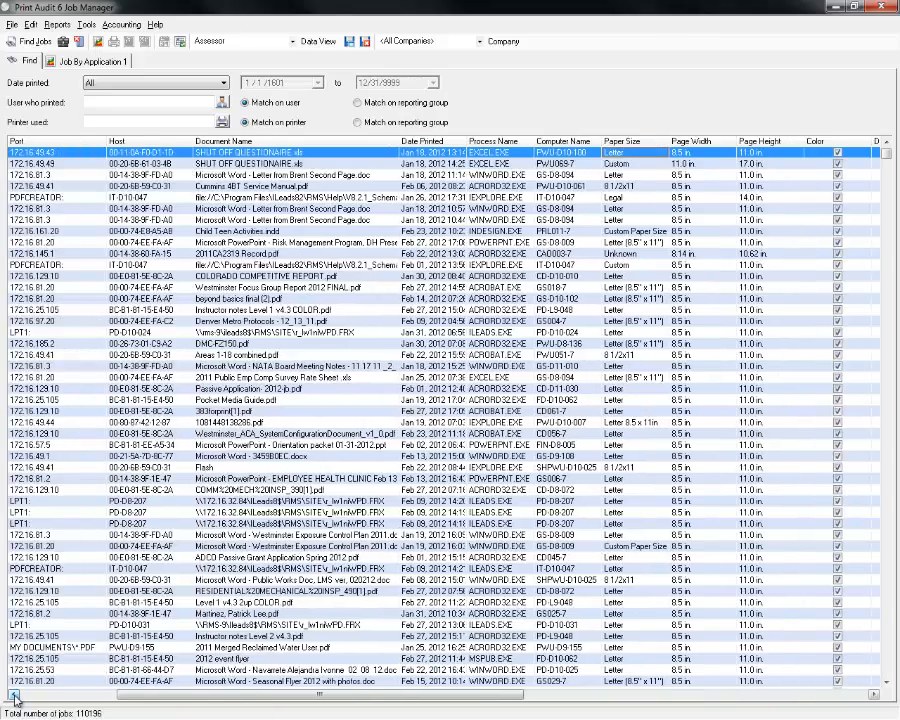
left_click(14, 695)
left_click(14, 695)
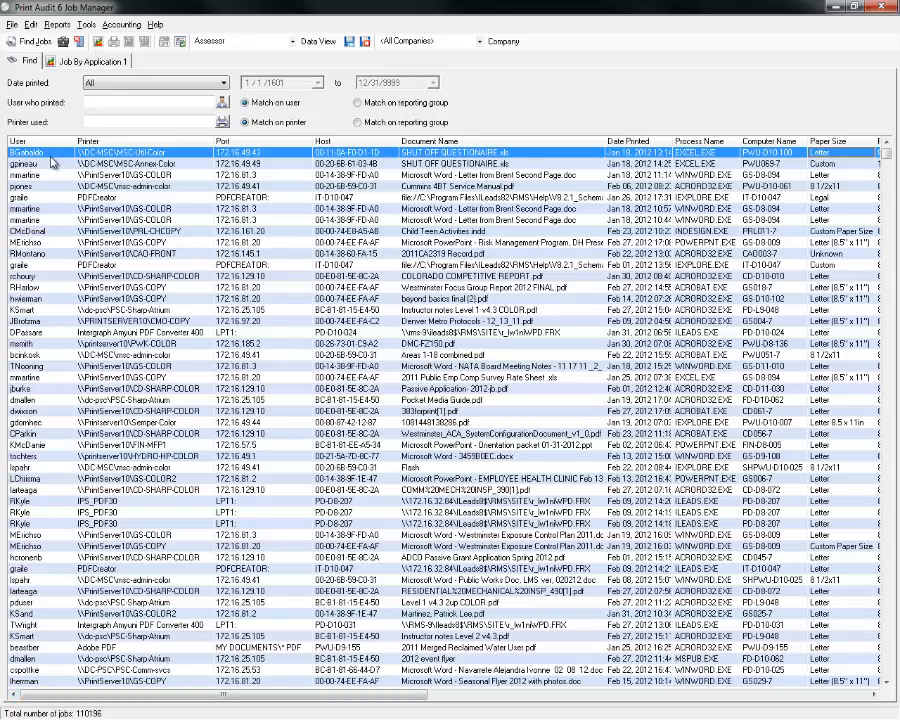
Select the second job and scroll right through Date Printed and Color Units to Unit Type.
left_click(20, 164)
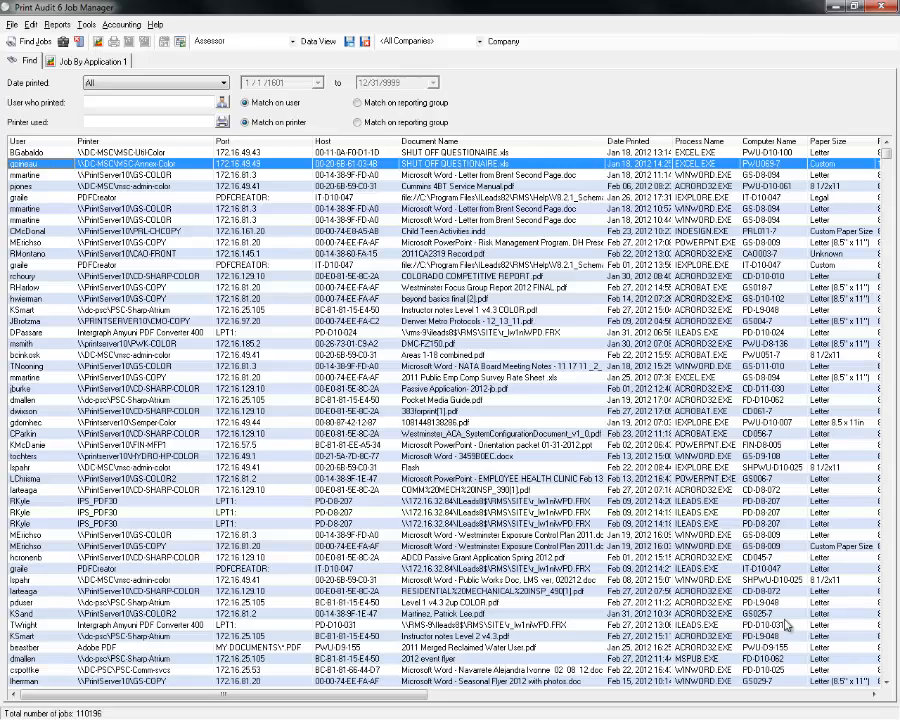
left_click(873, 694)
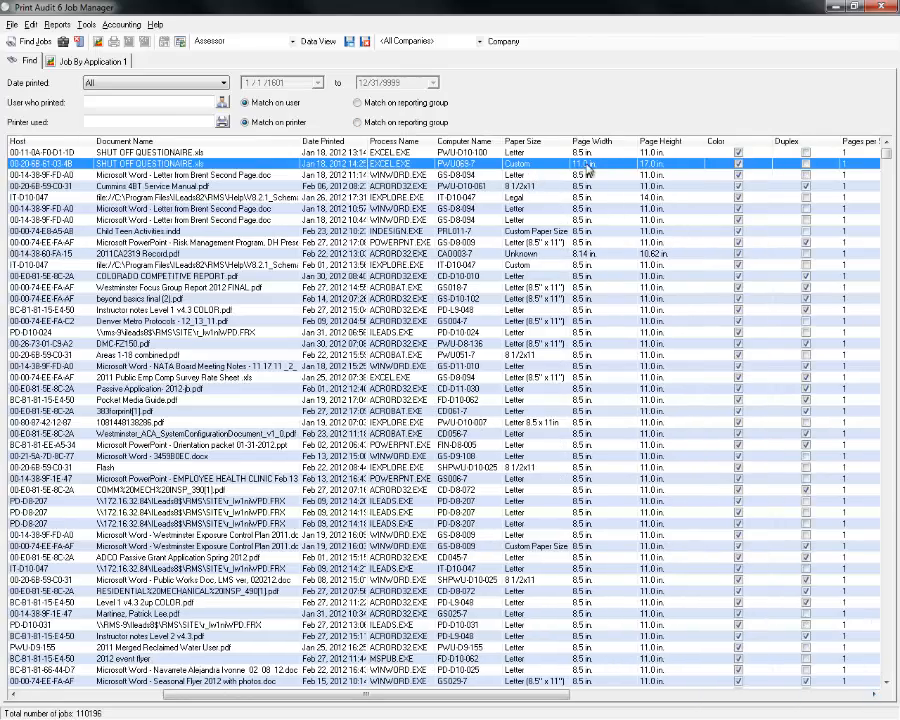
left_click(874, 694)
left_click(875, 694)
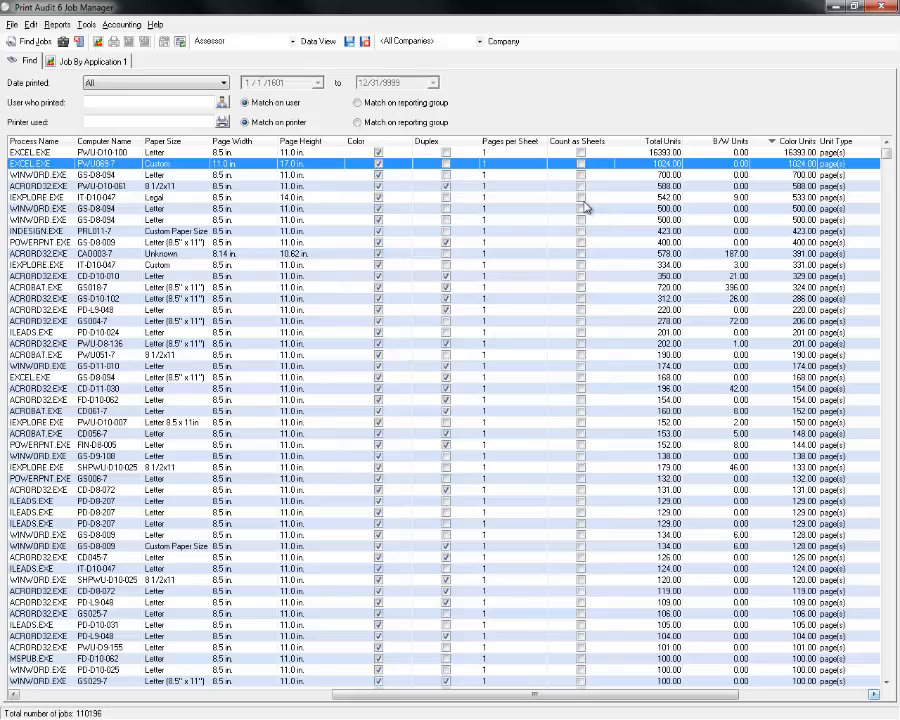
Select the two EXCEL.EXE jobs in turn and bring the user and printer columns back.
left_click(664, 155)
left_click(667, 165)
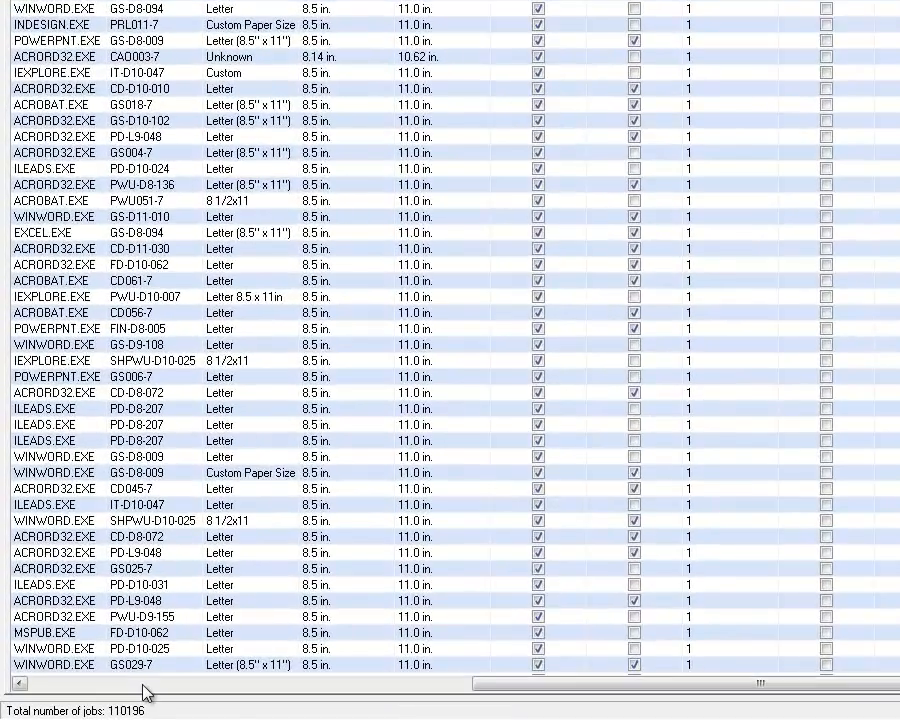
left_click(150, 687)
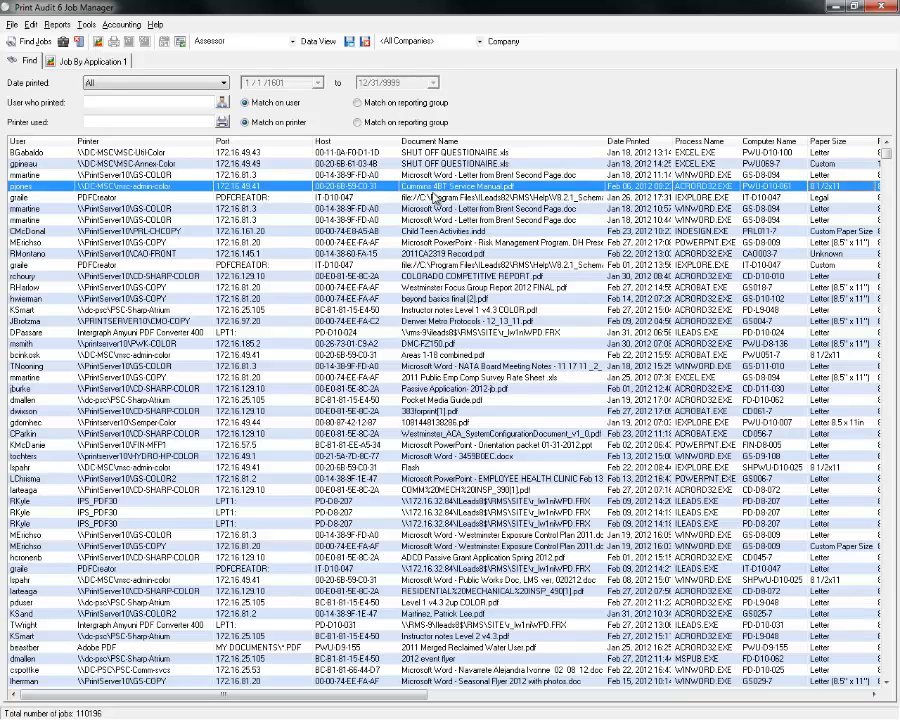
Scroll right across the job's columns to Unit Type and B/W Unit Cost.
scroll(433, 197, "right", 2)
scroll(436, 197, "right", 2)
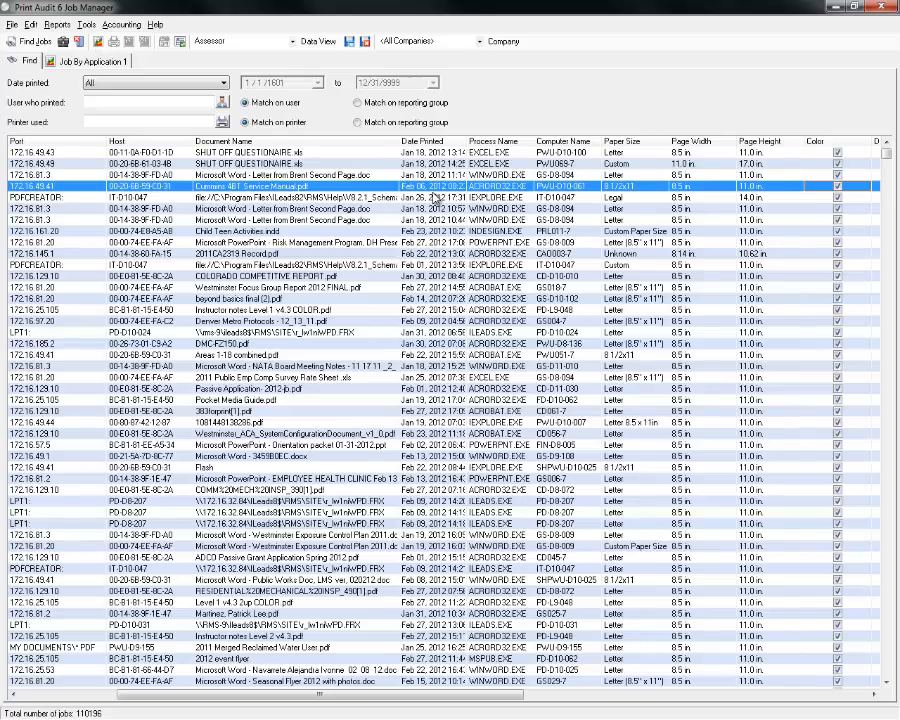
scroll(437, 197, "right", 10)
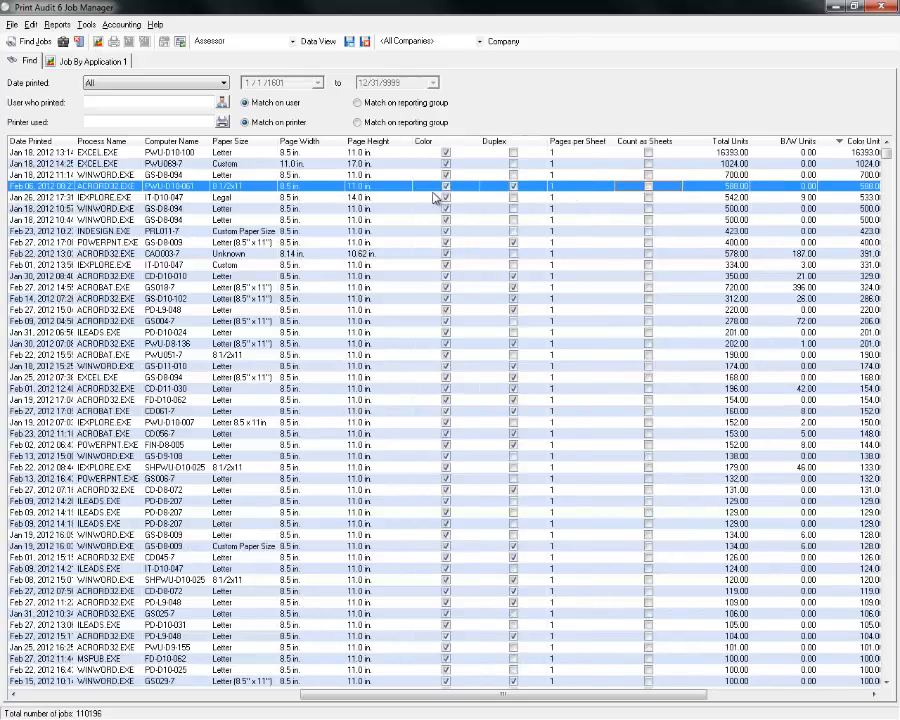
scroll(437, 197, "right", 5)
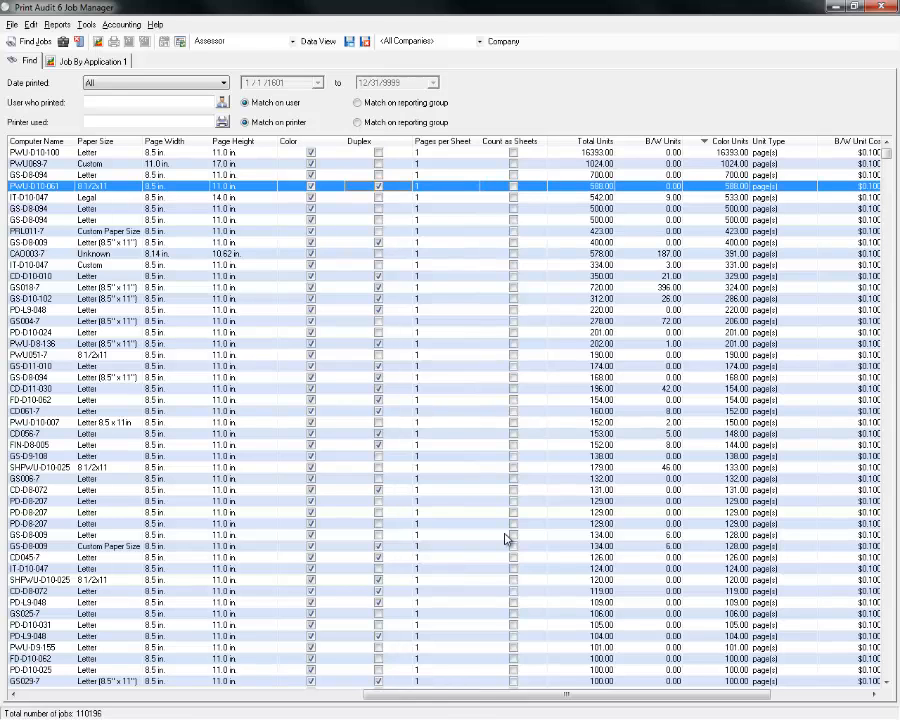
left_click_drag(448, 697, 22, 690)
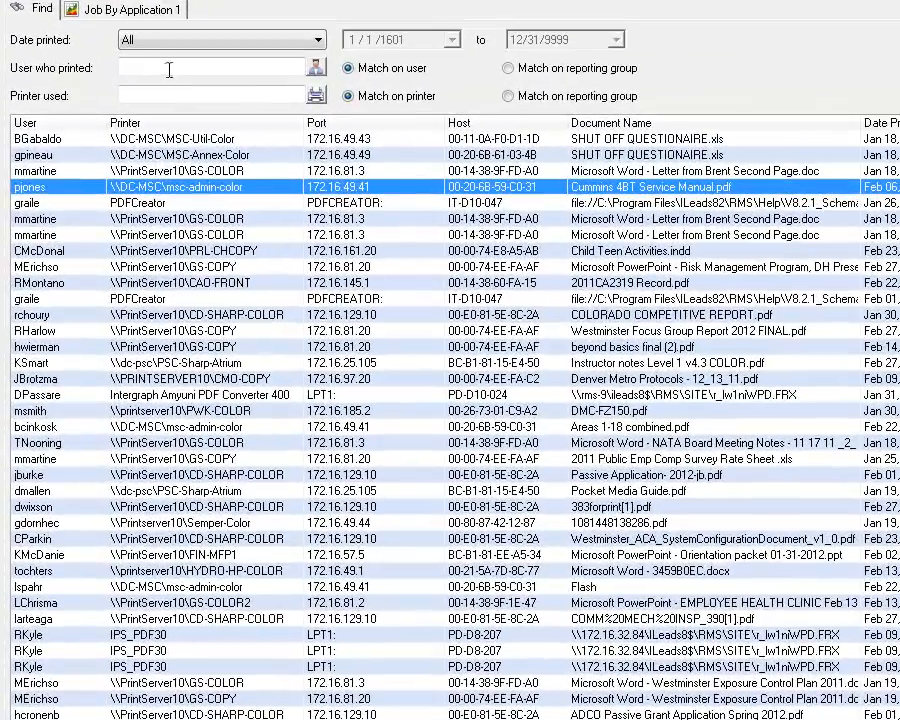
left_click(153, 81)
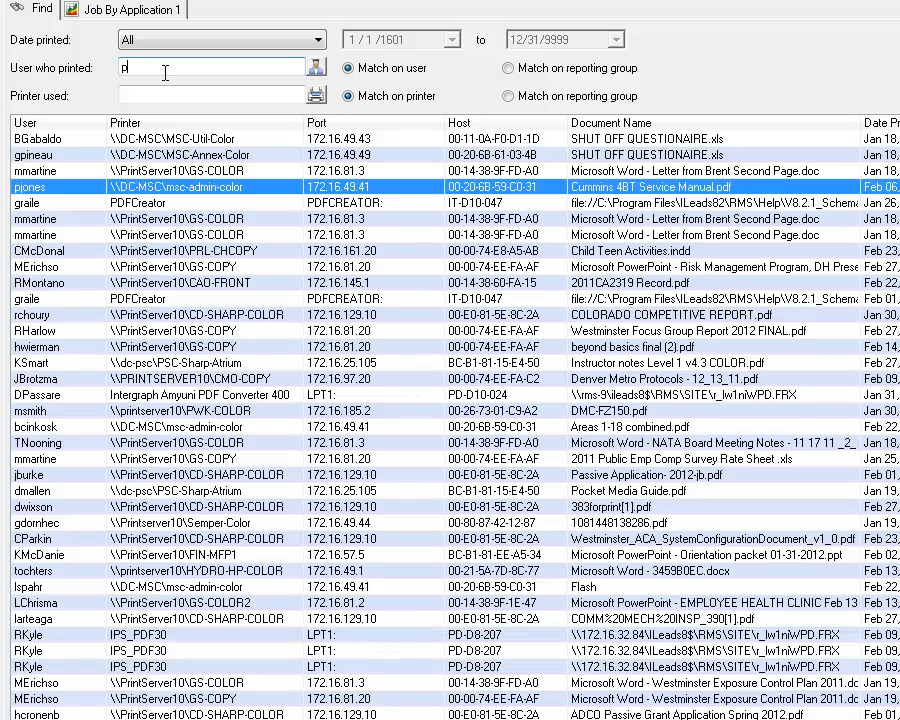
double_click(121, 67)
key("BackSpace")
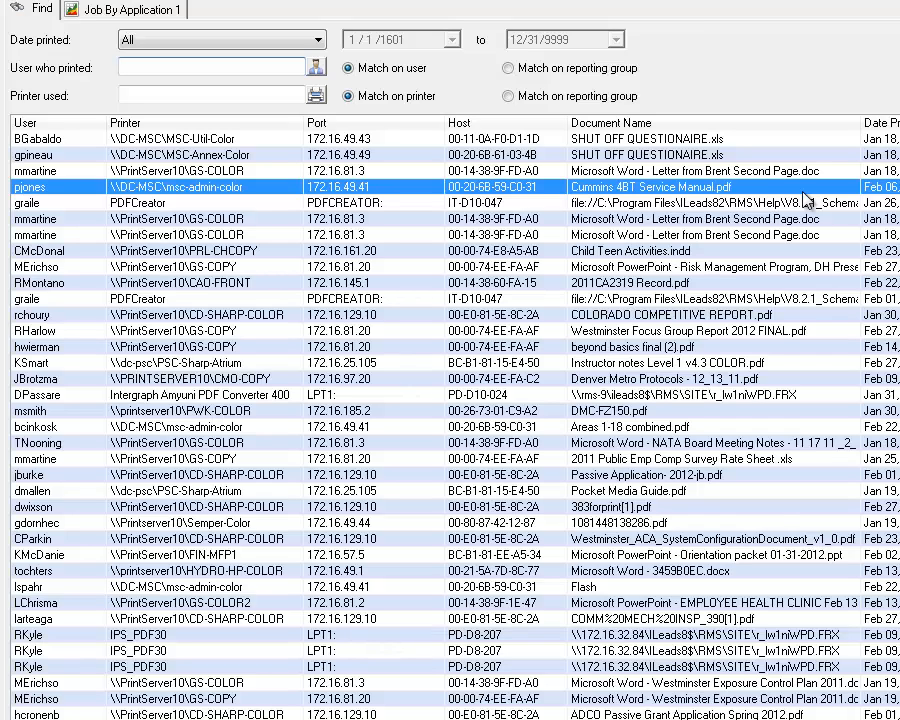
Select the GS-COLOR job and step down the list to the Westminster Focus Group Report job.
left_click(828, 220)
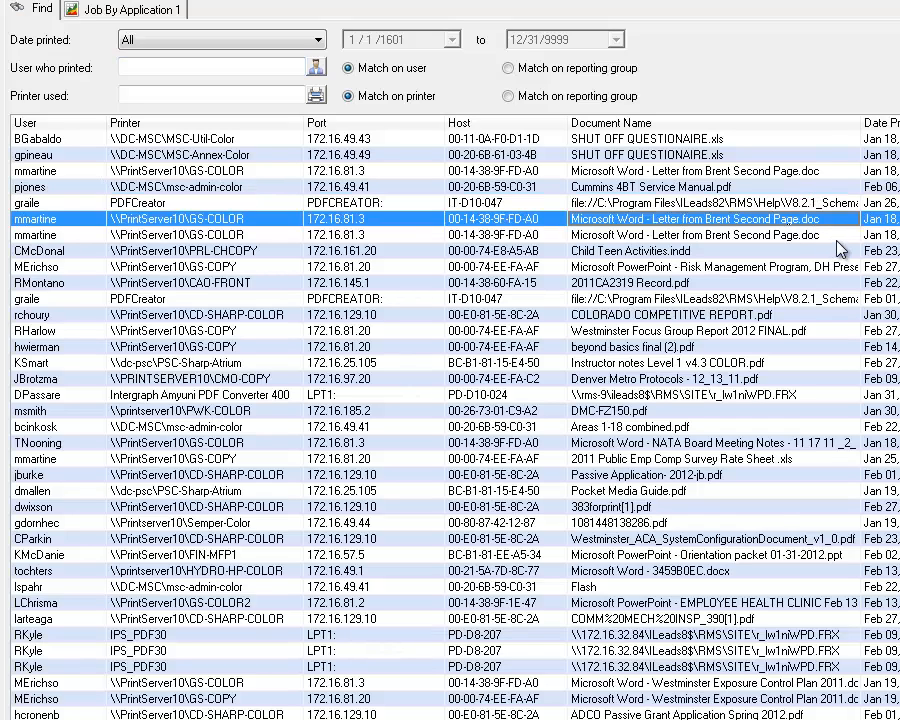
left_click(838, 247)
left_click(814, 284)
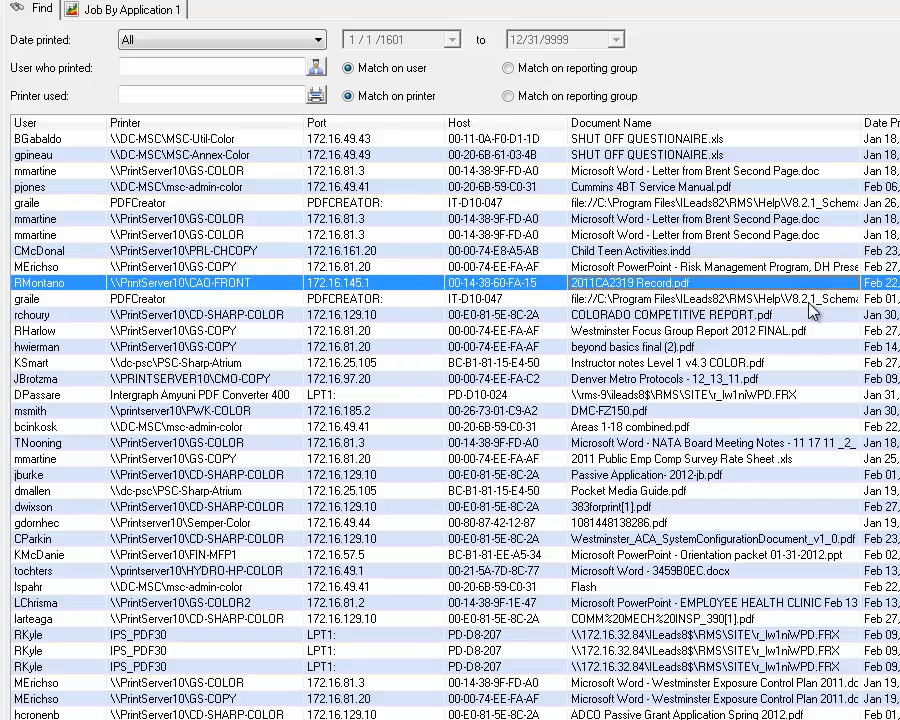
left_click(808, 301)
left_click(802, 331)
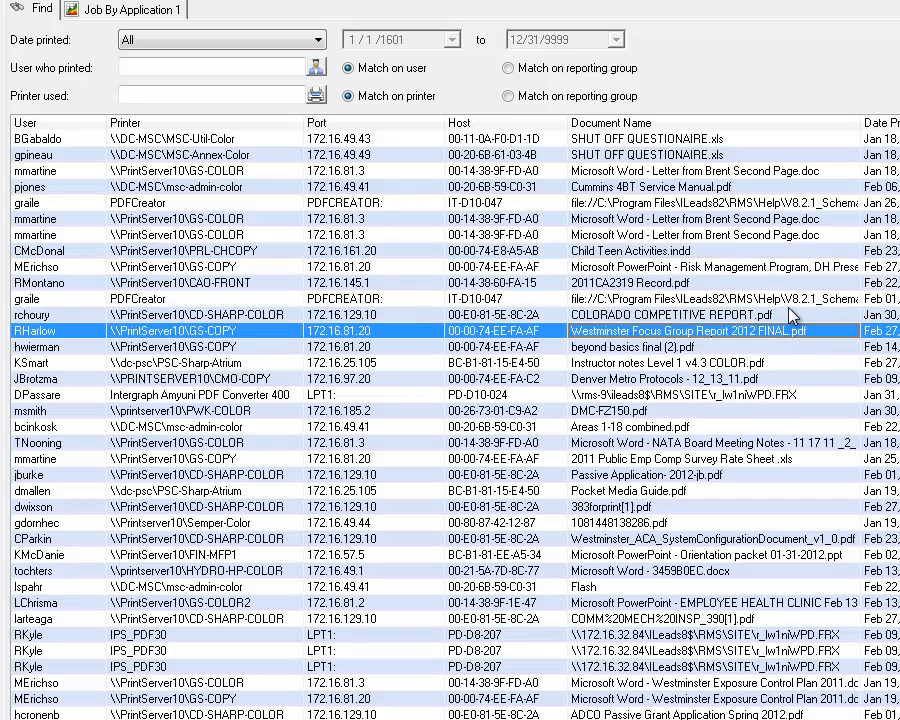
left_click(790, 303)
left_click(811, 331)
Scroll to the unit totals, select the 105.00-unit job, and move the MIF Review workbook over the job list.
scroll(815, 352, "right", 10)
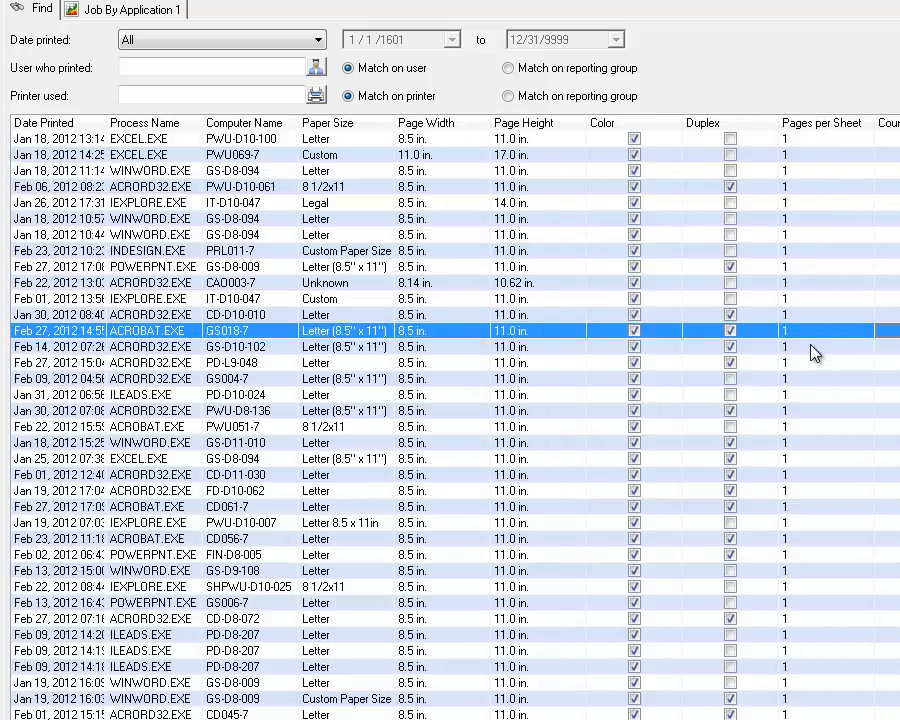
key("Down")
key("Down")
key("Down")
key("Down")
key("Down")
key("Down")
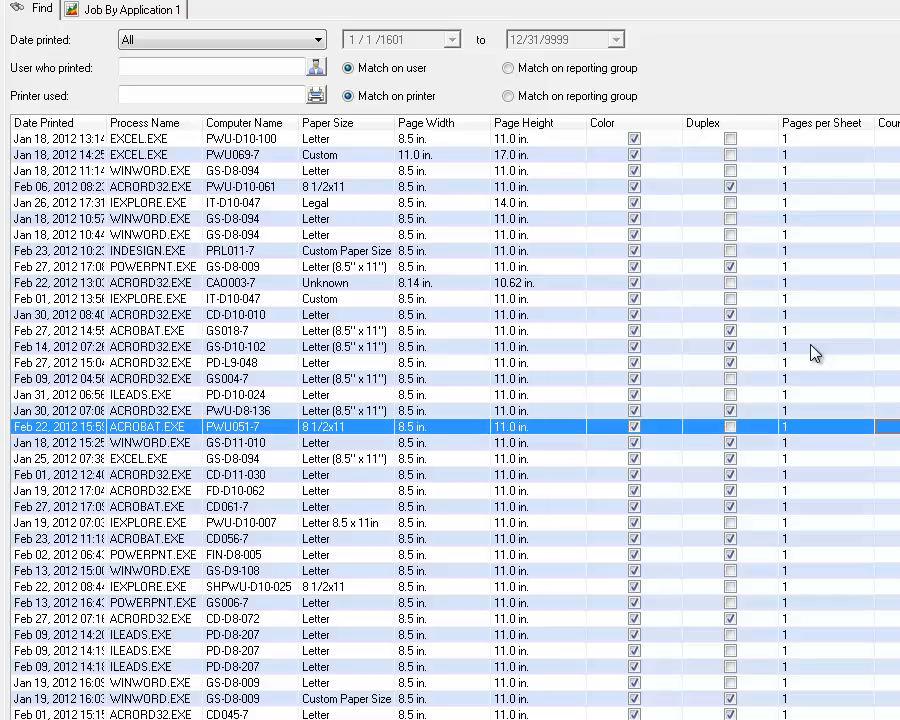
key("Up")
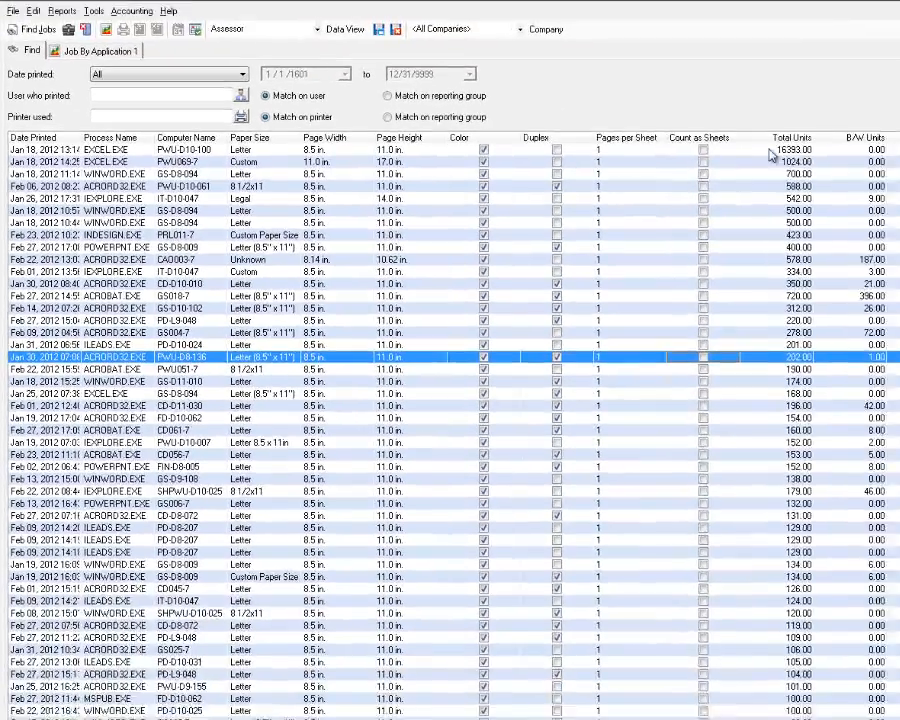
left_click_drag(770, 152, 787, 661)
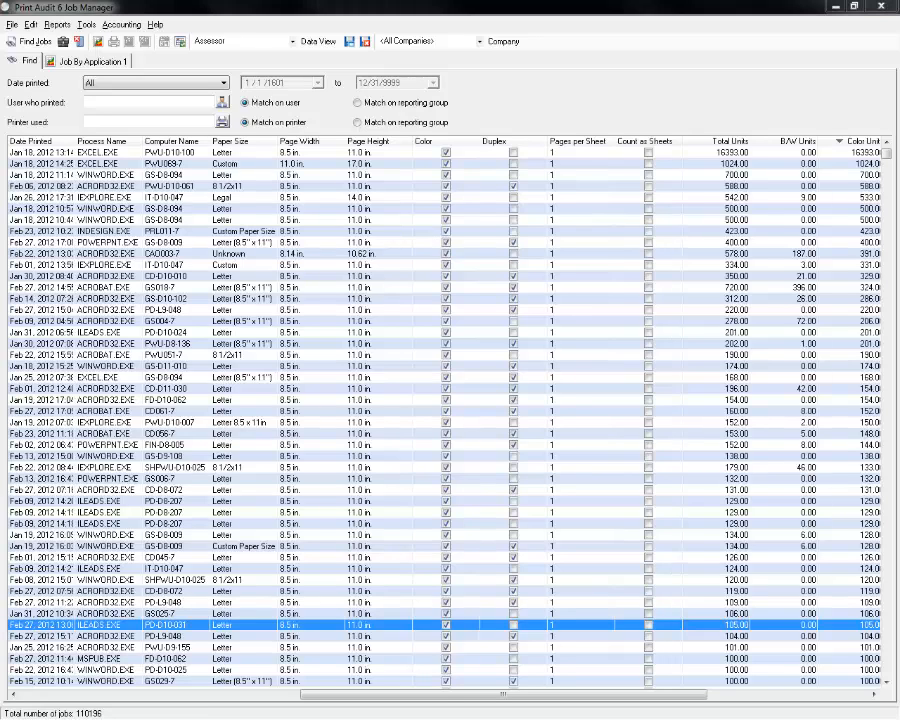
left_click_drag(0, 152, 657, 76)
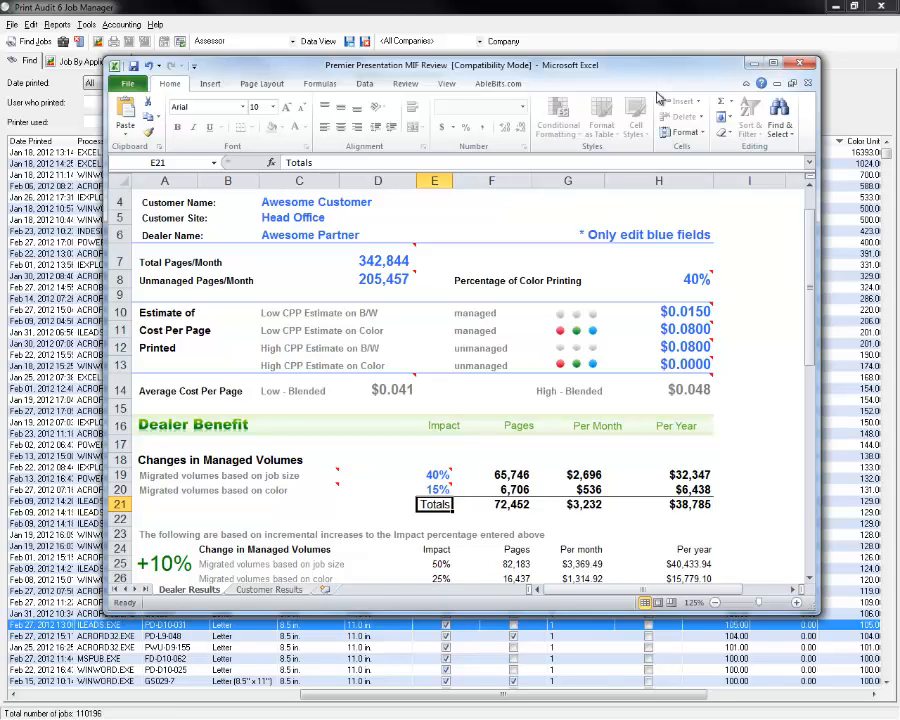
Maximize the workbook and review the inputs: 342,844 total pages, 205,457 unmanaged, 40% colour, and the cost-per-page estimates.
left_click(786, 64)
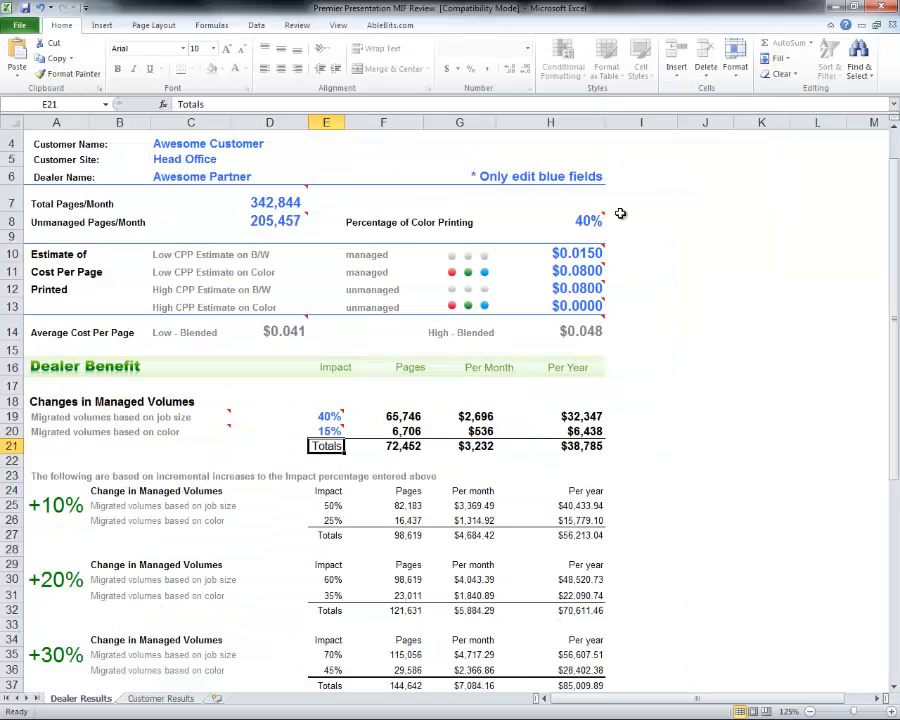
left_click(265, 203)
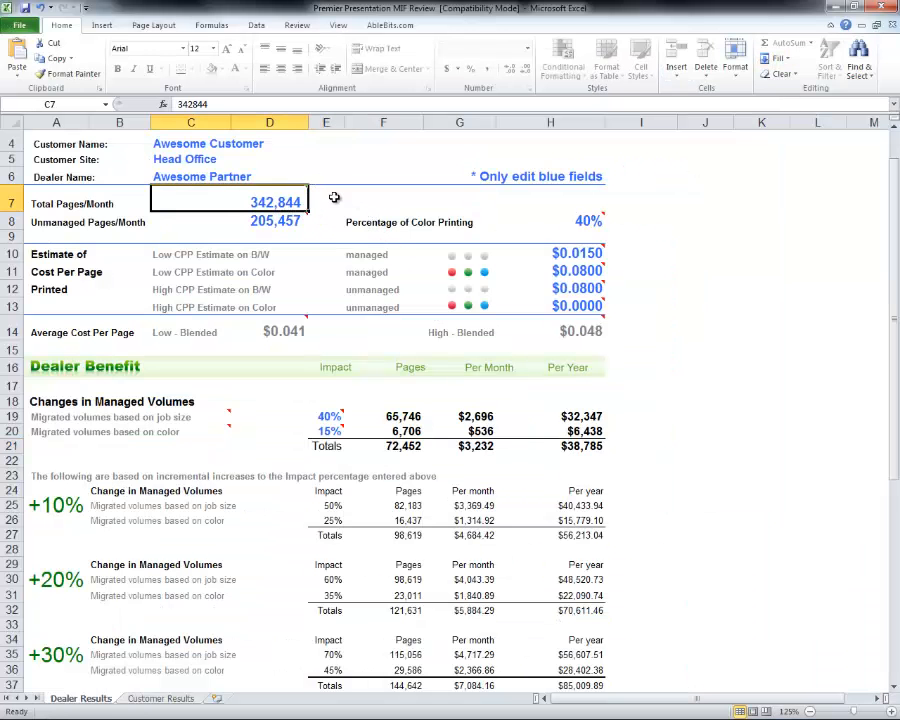
mouse_move(242, 196)
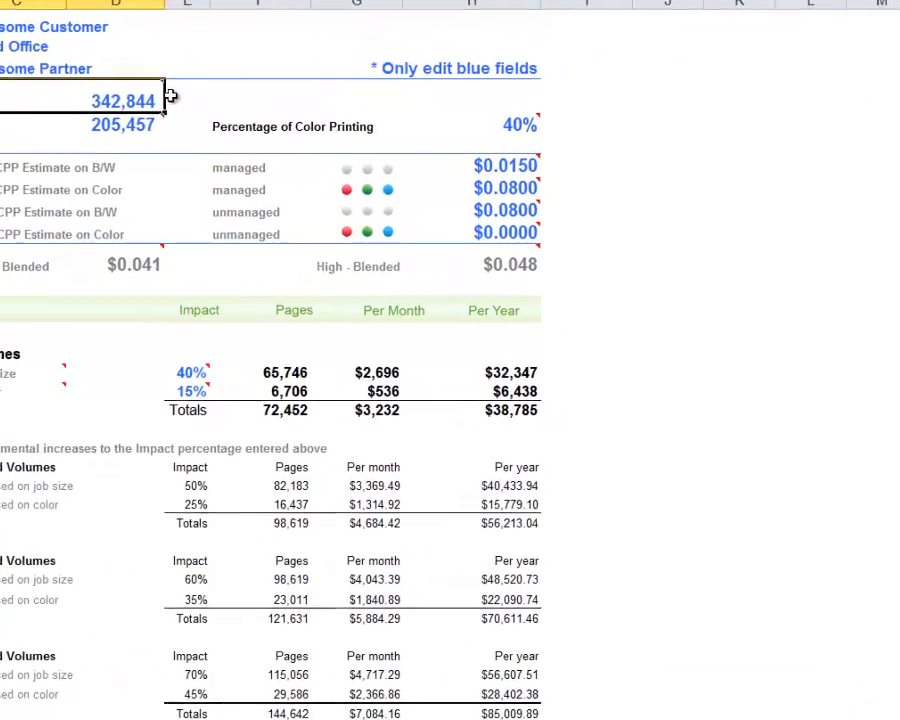
left_click(64, 67)
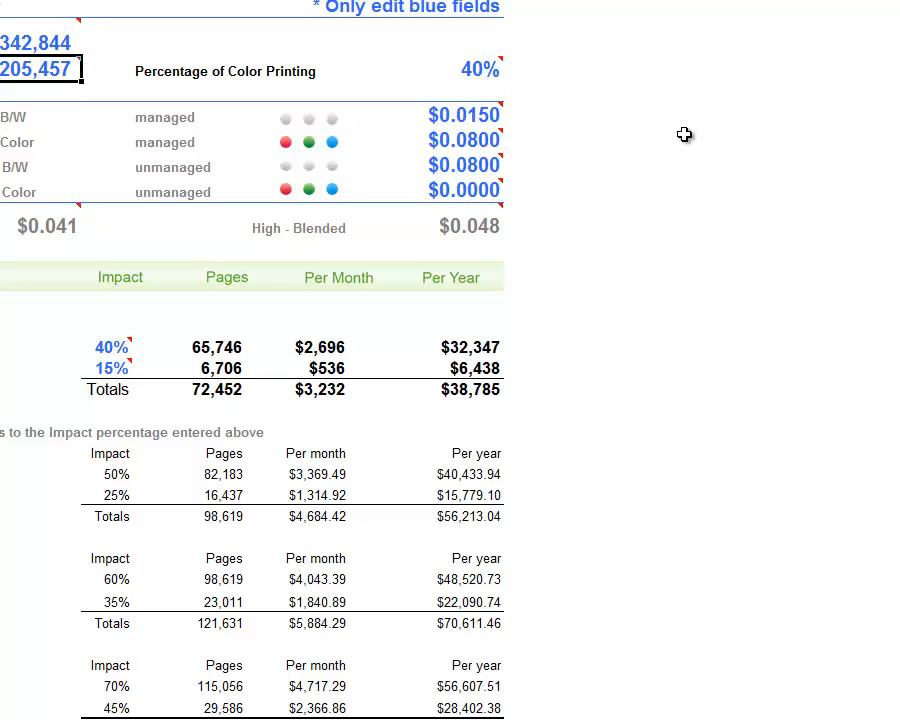
left_click(478, 72)
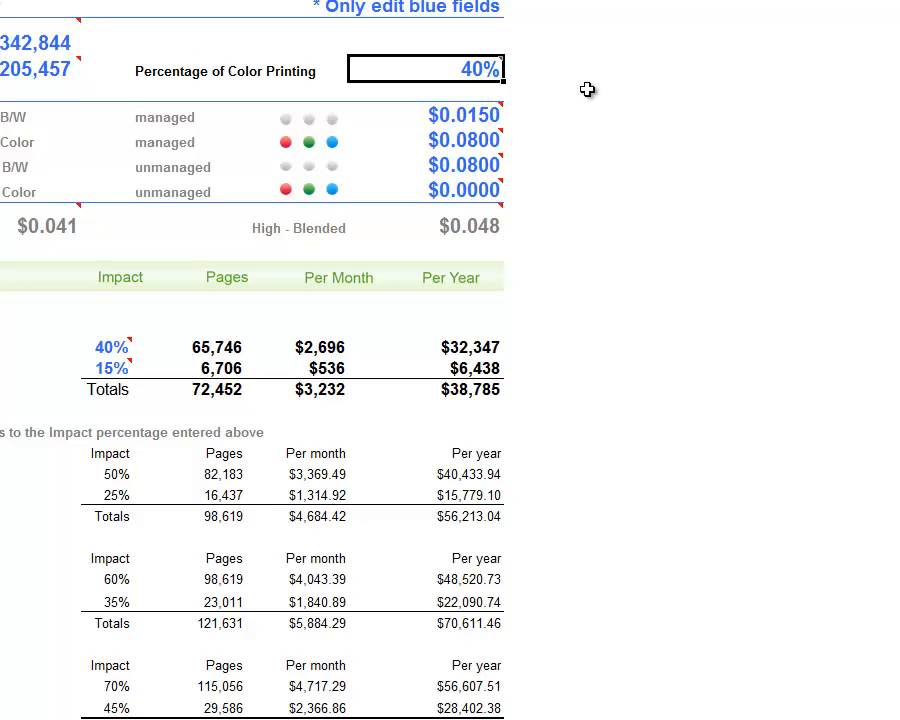
mouse_move(470, 77)
left_click(492, 120)
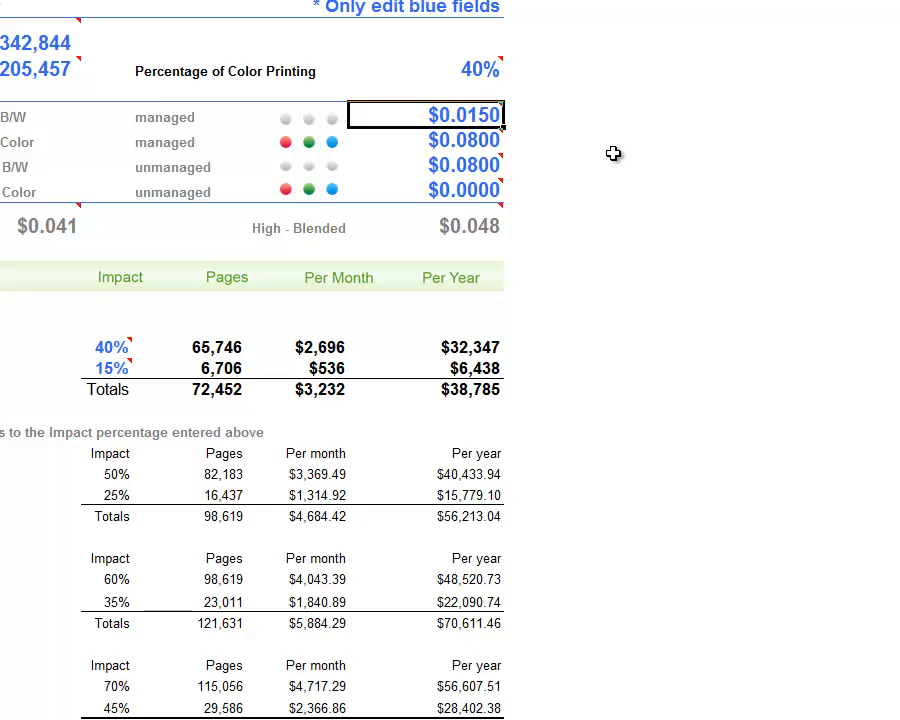
left_click(496, 142)
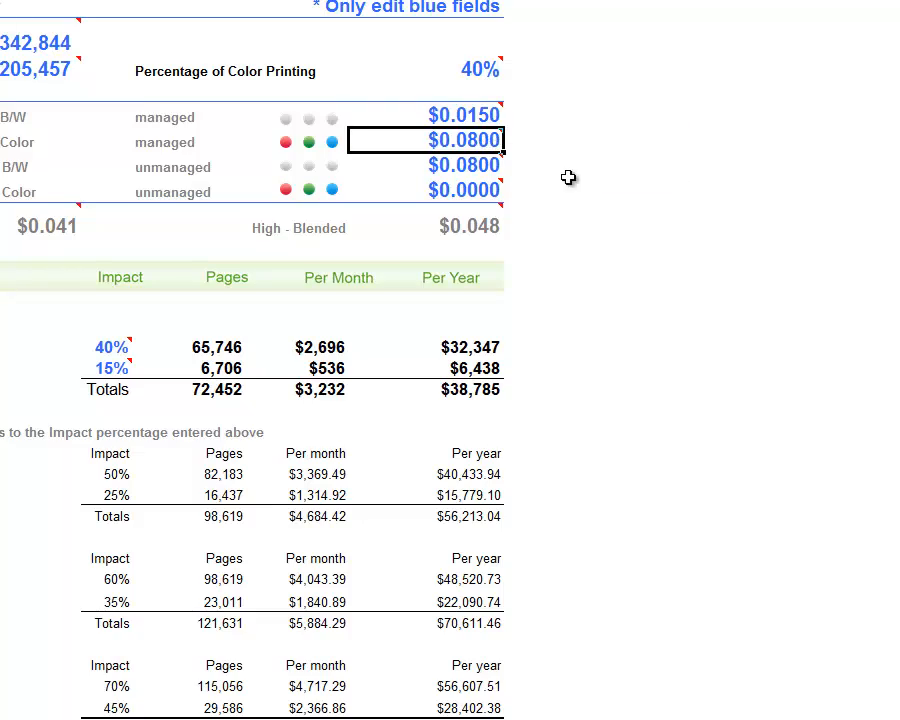
left_click(495, 170)
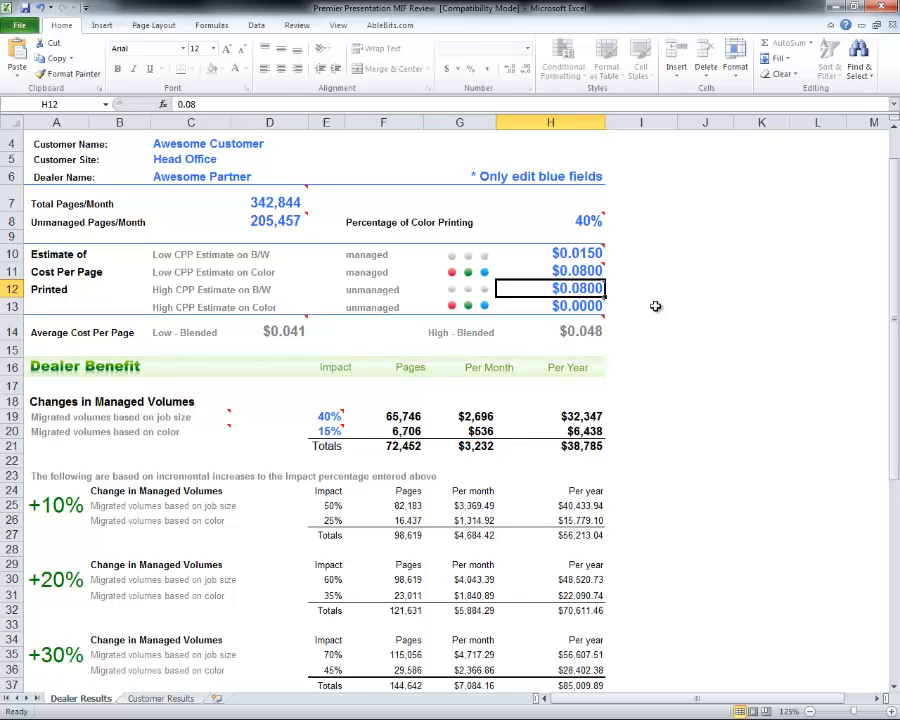
Set the high colour cost-per-page estimate in H13 to $0.1250, correcting an initial 12.5 entry.
key("Down")
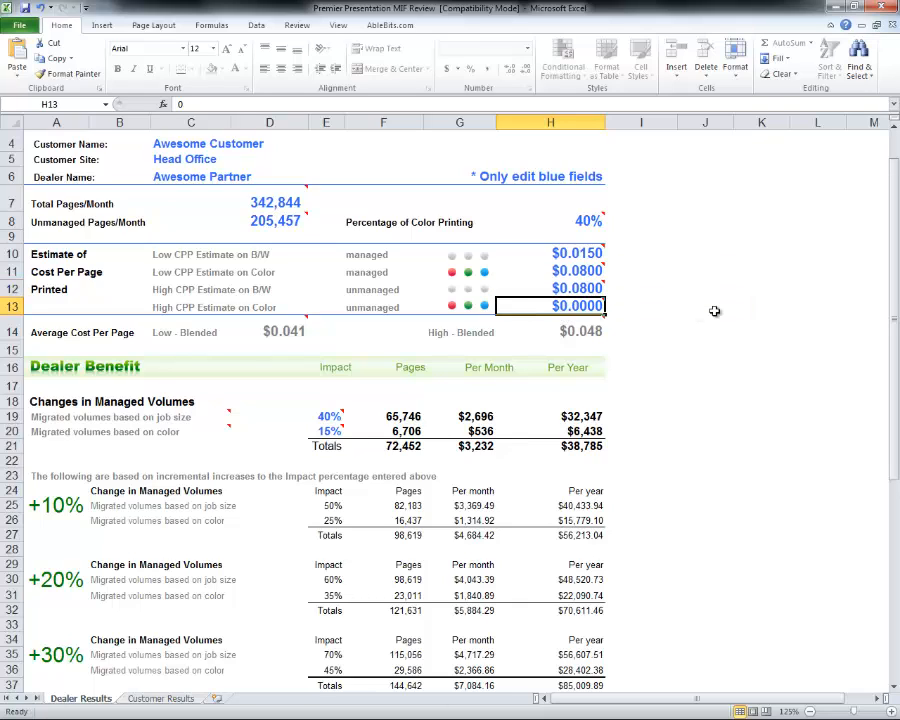
type("12.5")
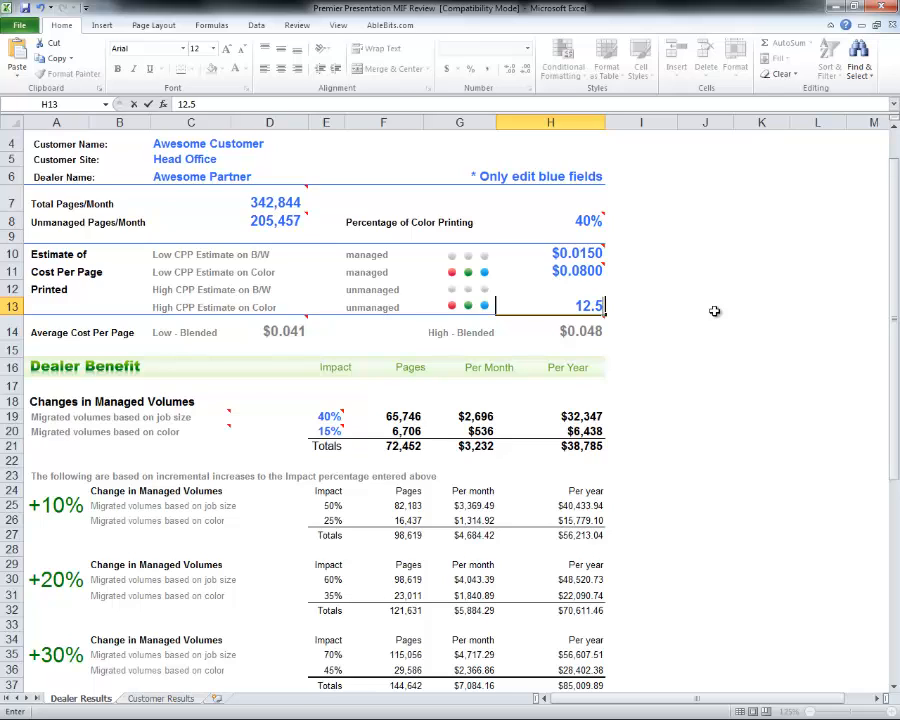
key("Return")
key("Up")
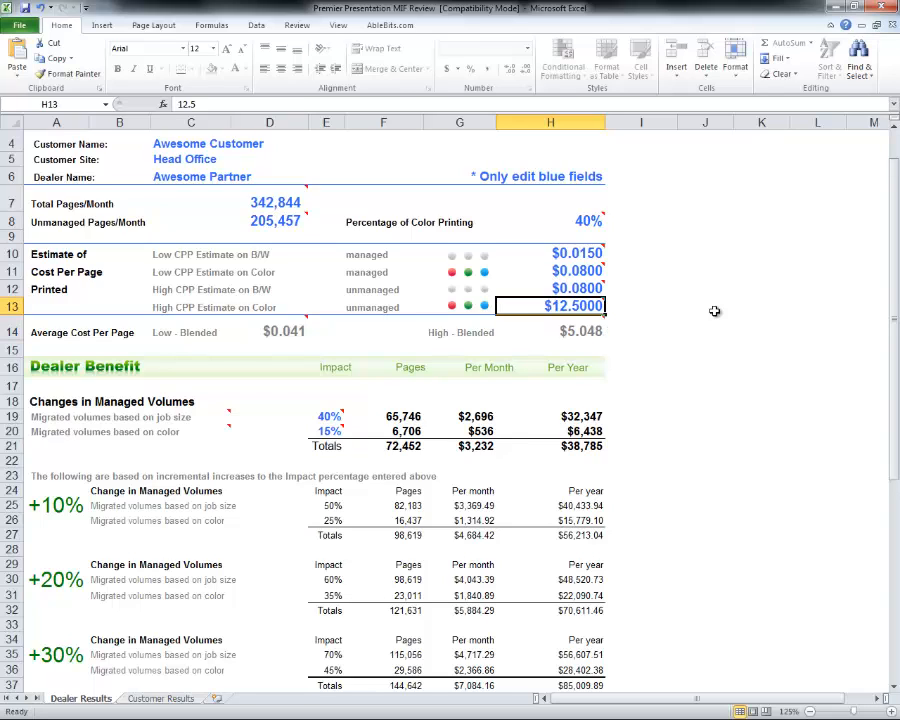
type(".125")
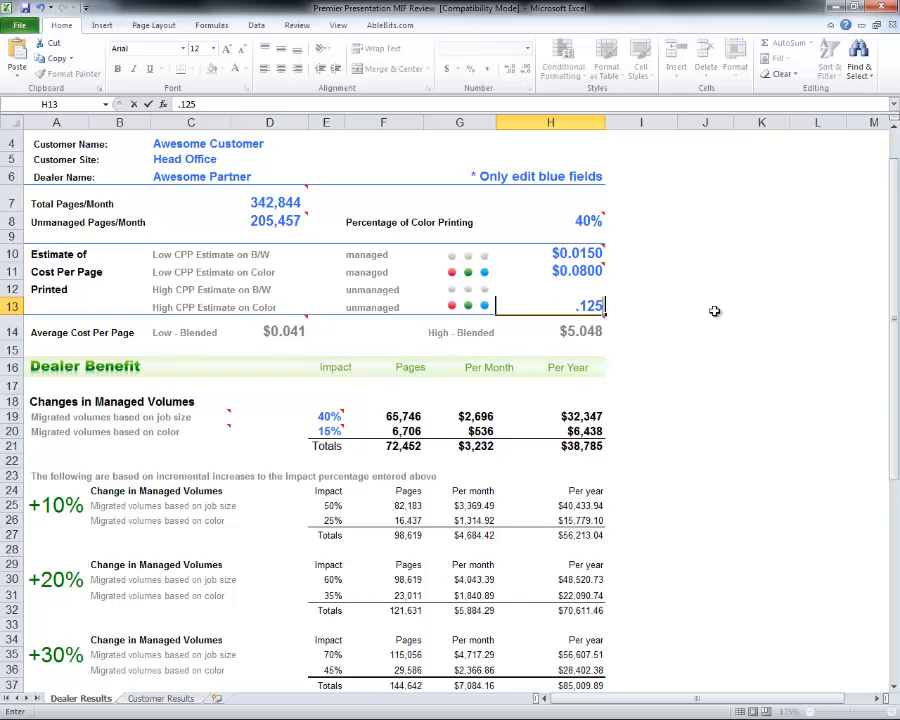
key("Return")
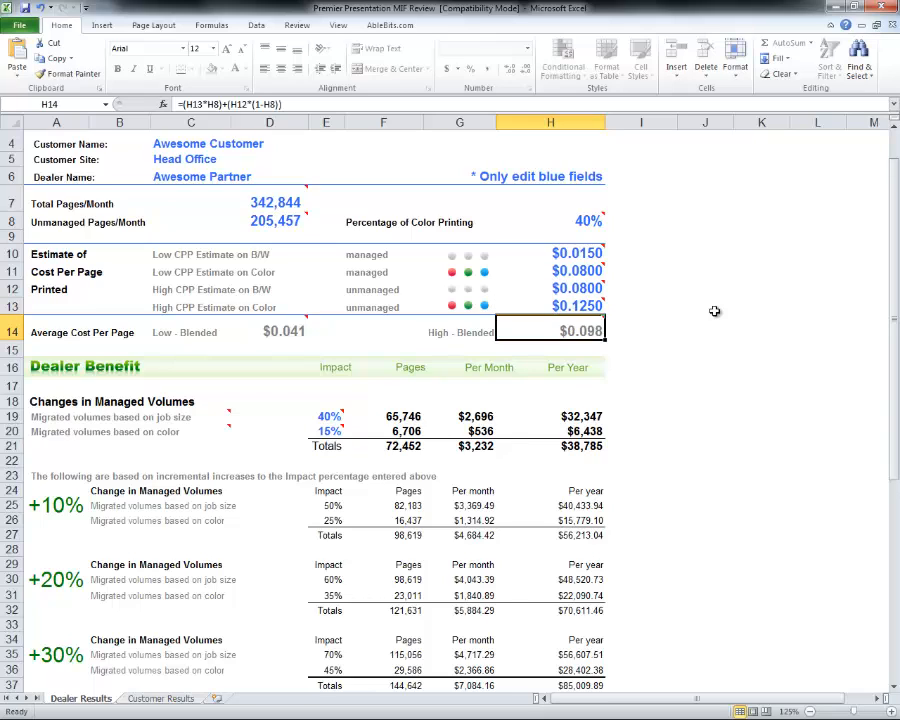
left_click(297, 333)
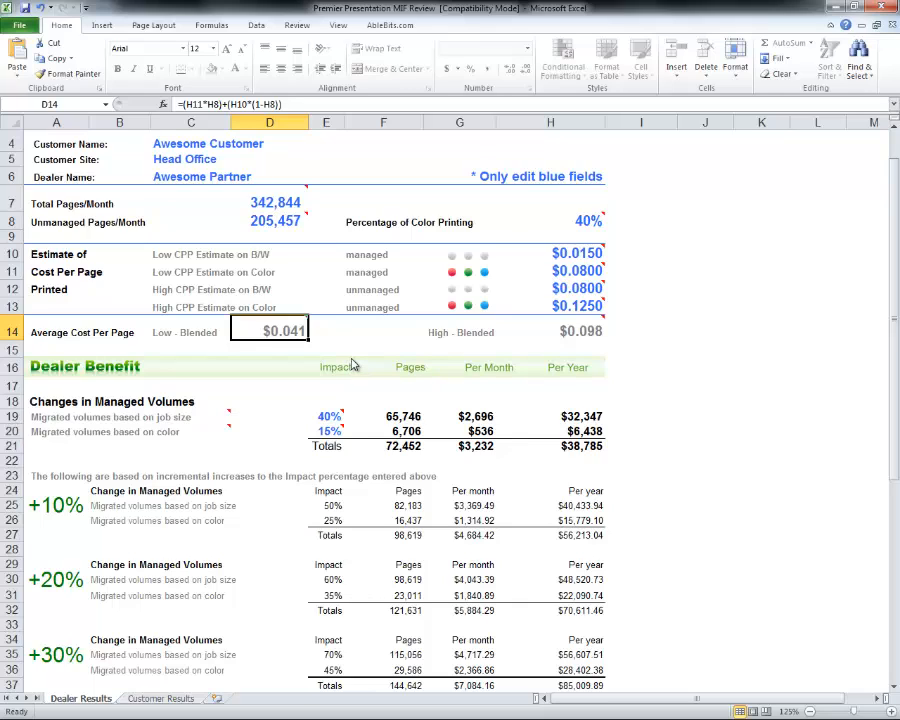
left_click(562, 338)
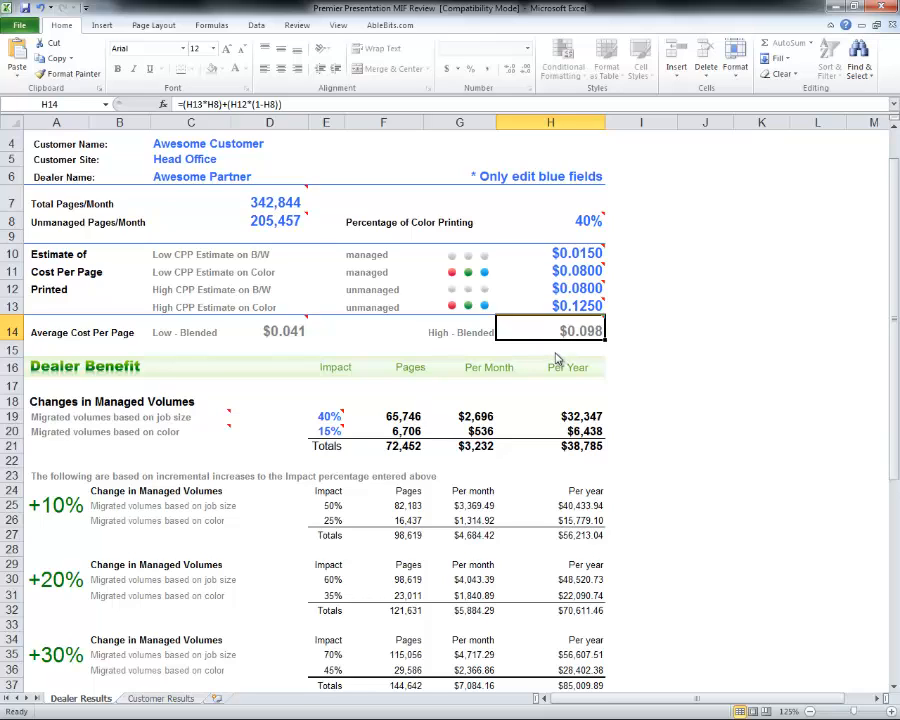
left_click(334, 413)
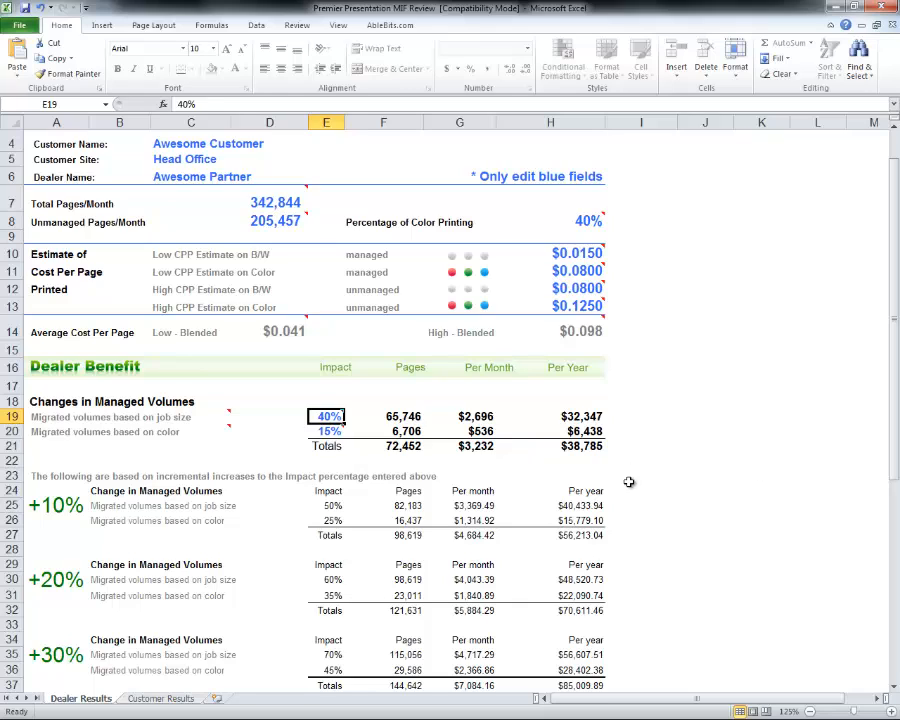
left_click(320, 431)
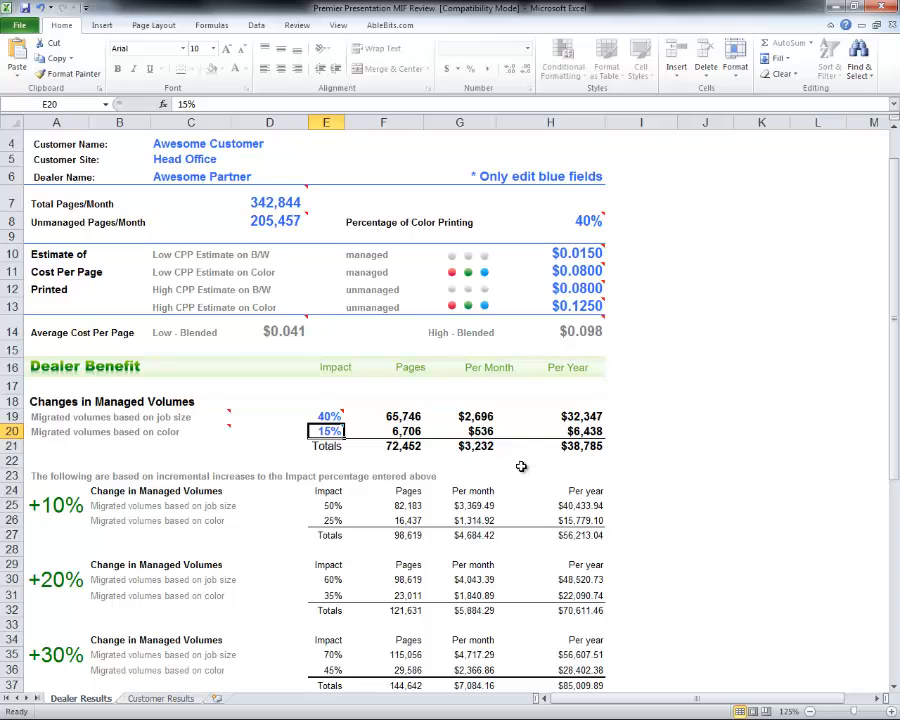
left_click(387, 447)
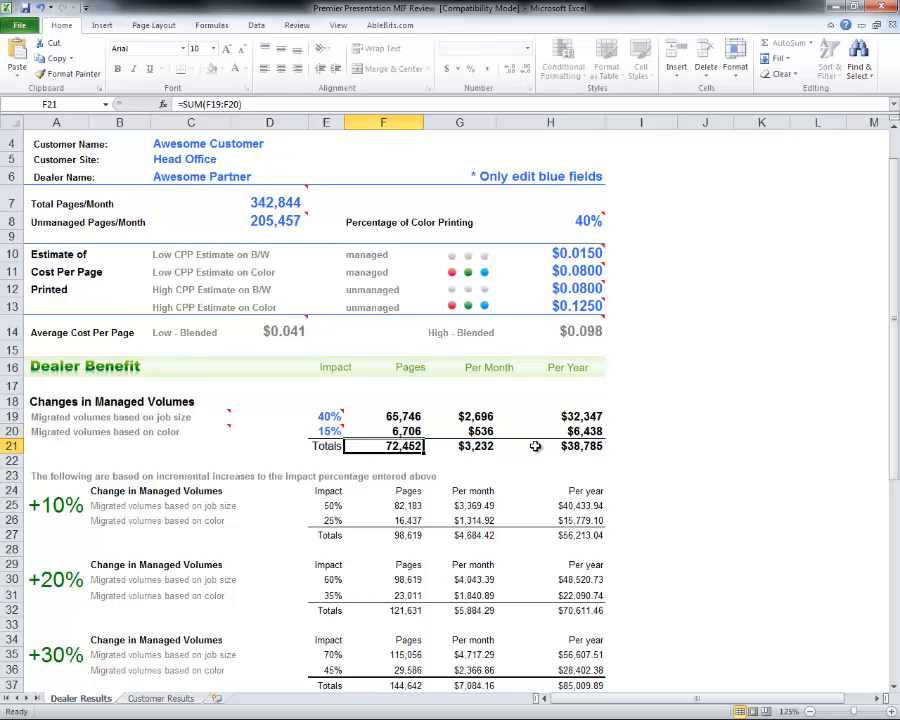
left_click(590, 447)
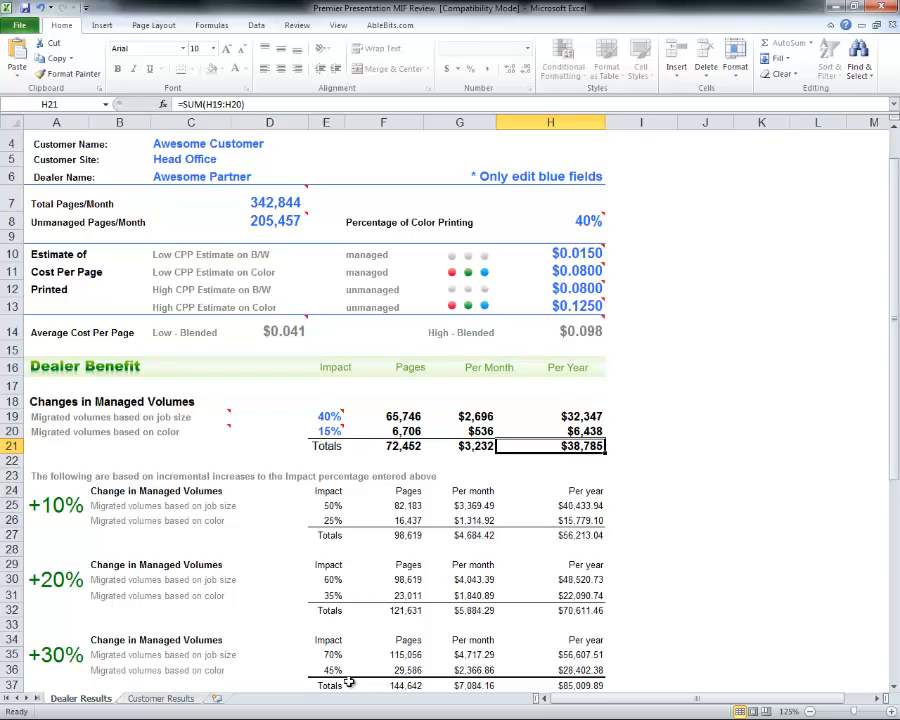
Show the Customer Results sheet and read the comments on its top cells.
left_click(158, 699)
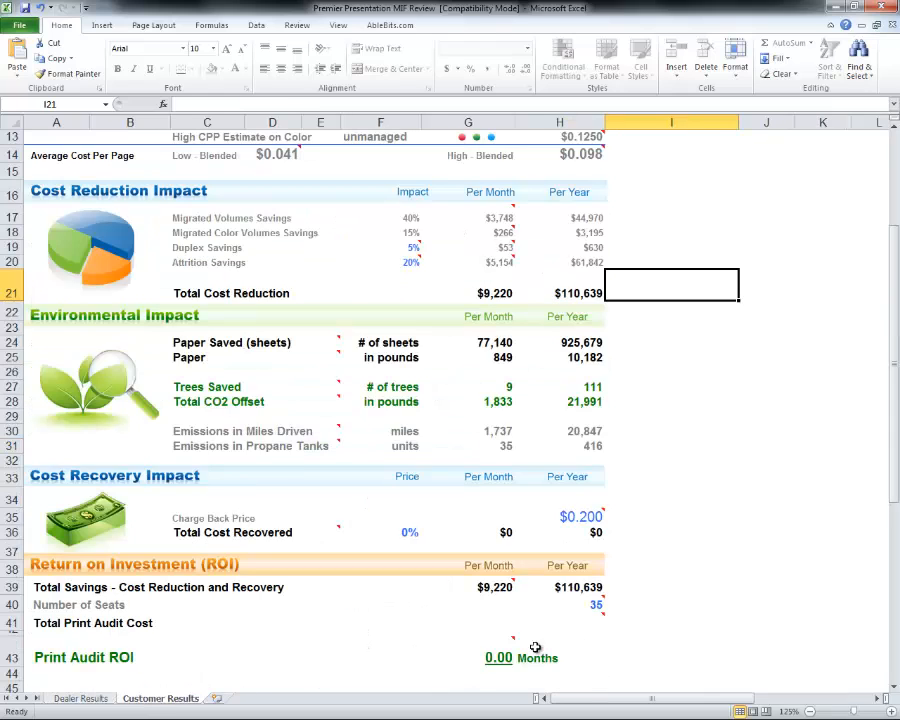
scroll(636, 586, "up", 4)
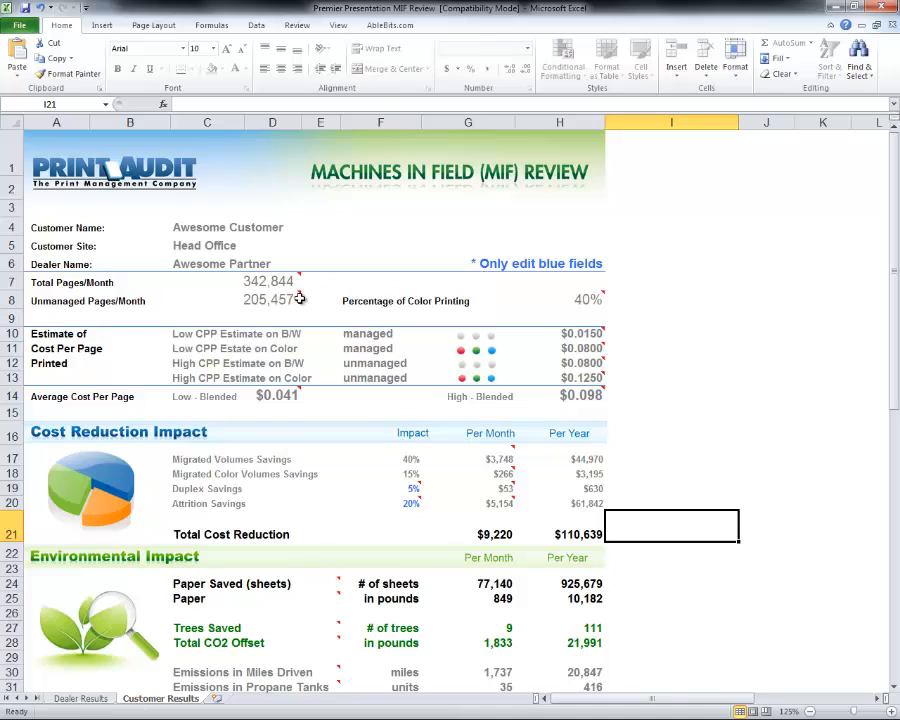
mouse_move(281, 279)
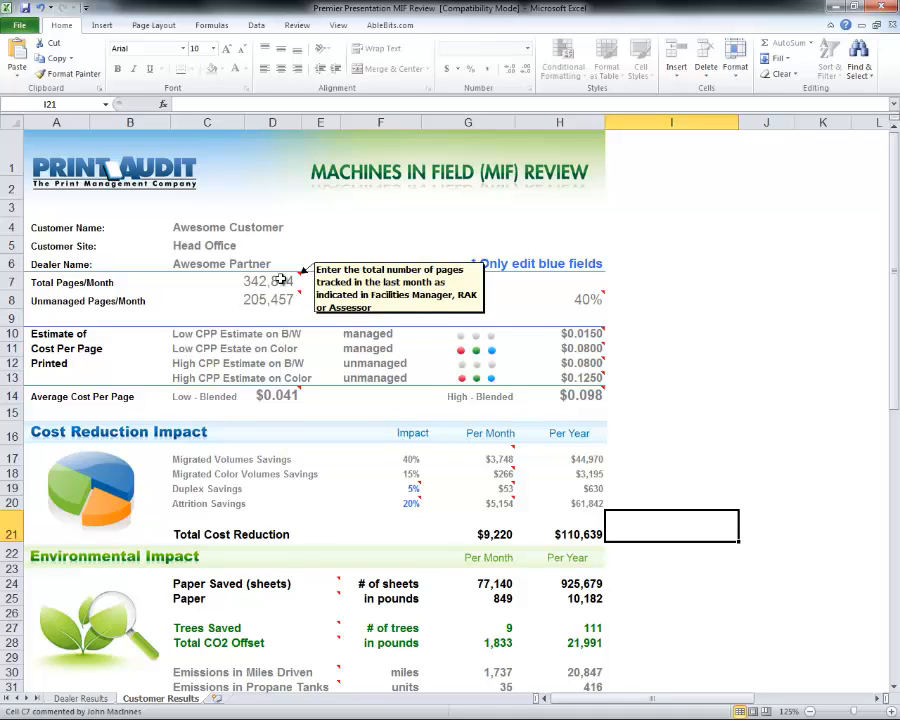
mouse_move(285, 301)
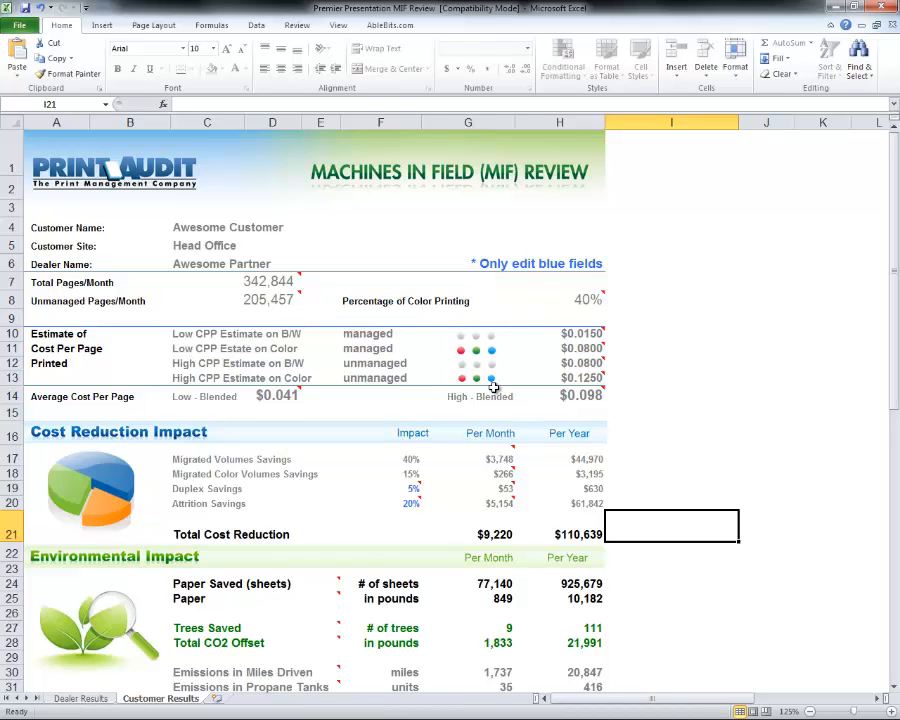
scroll(488, 386, "down", 1)
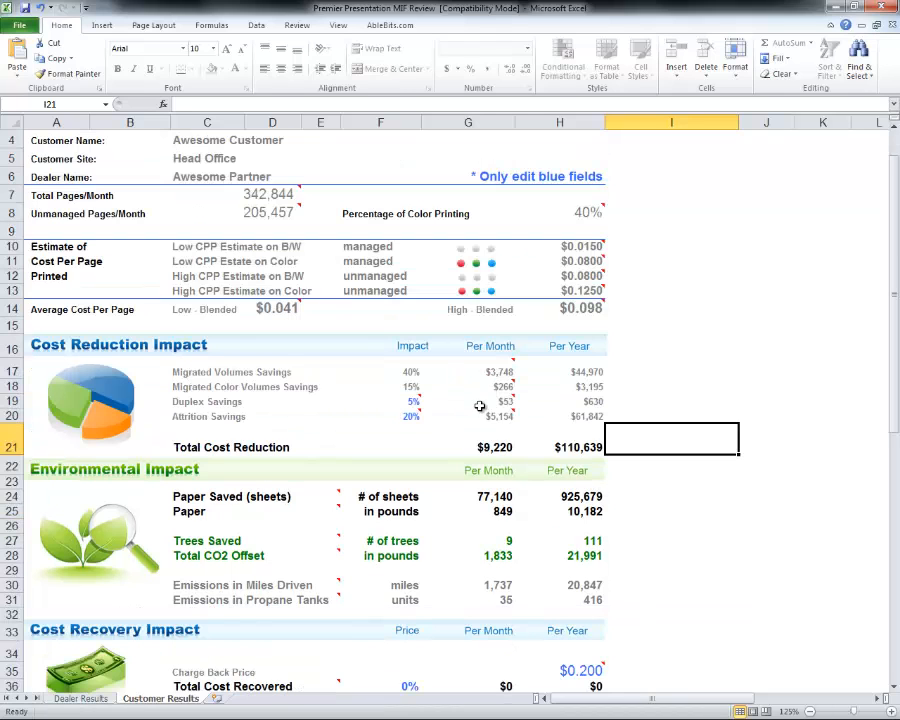
Inspect the savings formulas for Migrated Volumes, Migrated Color Volumes, 5% Duplex and 20% Attrition.
left_click(404, 372)
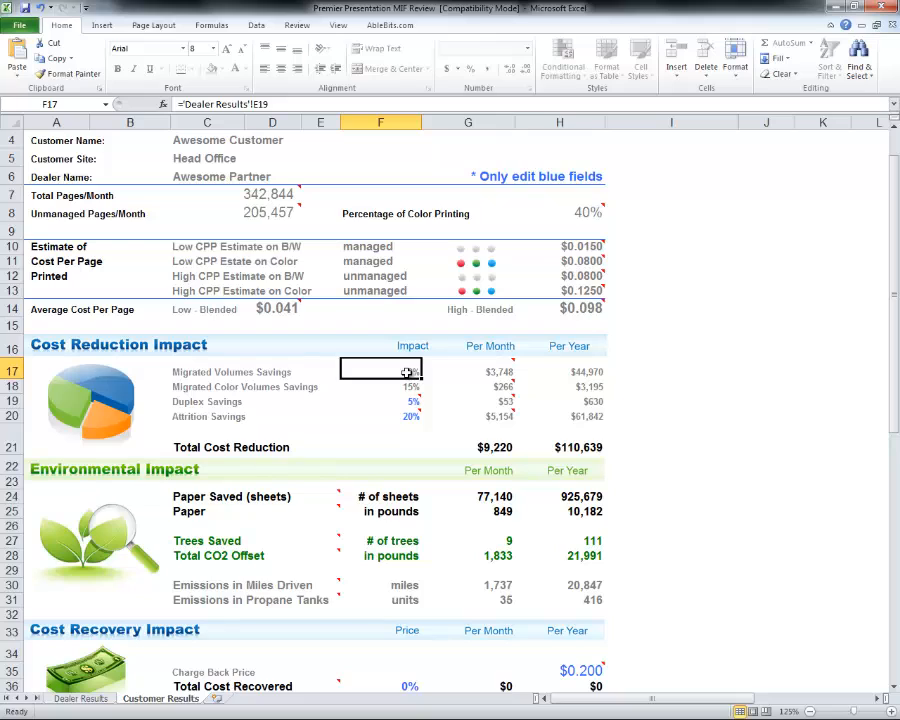
left_click(586, 372)
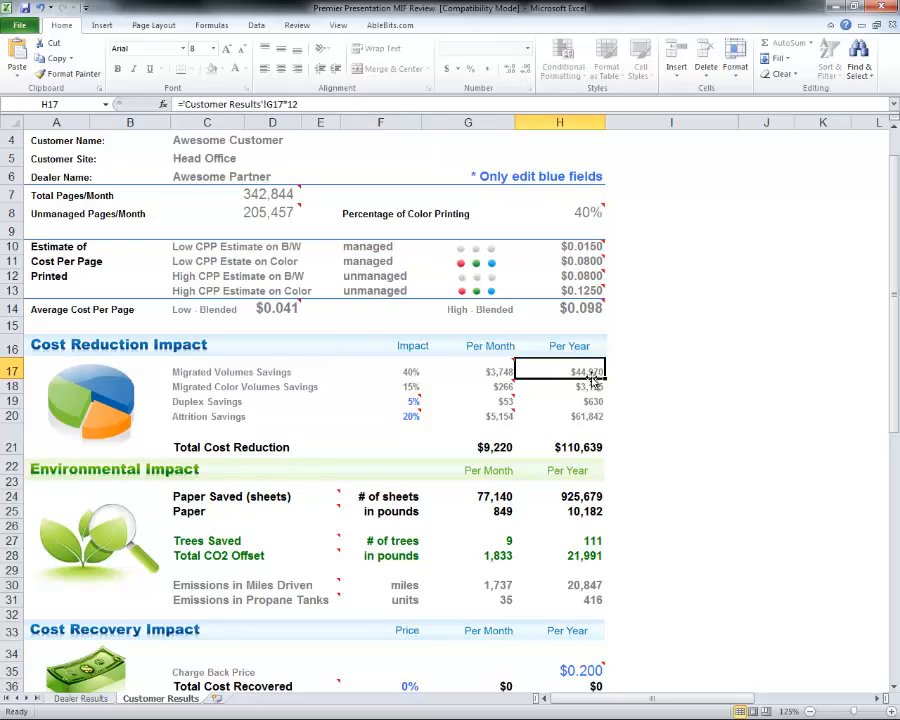
left_click(398, 387)
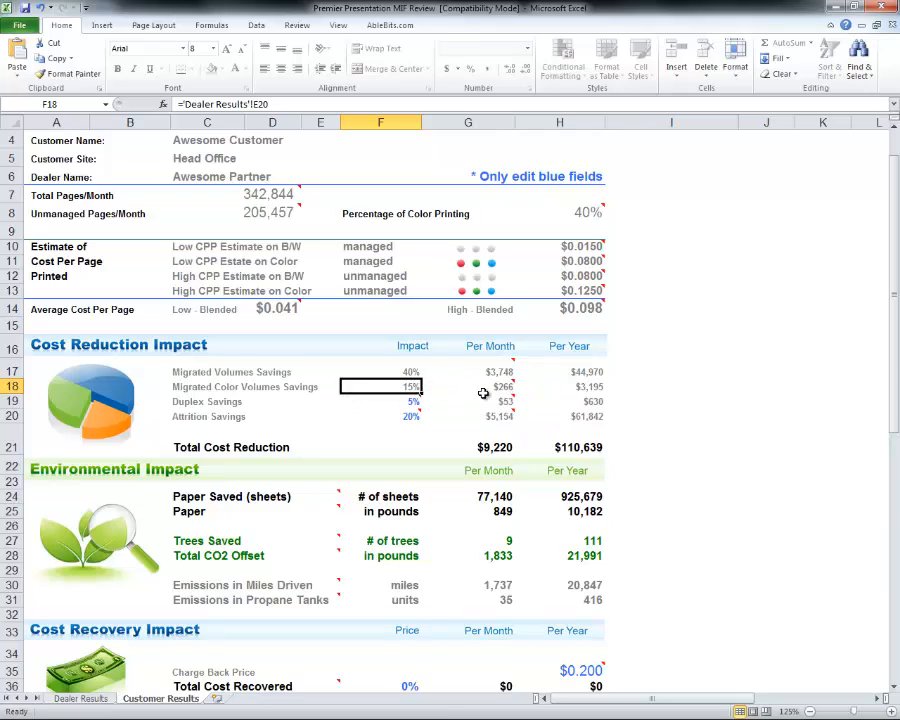
left_click(412, 401)
mouse_move(443, 406)
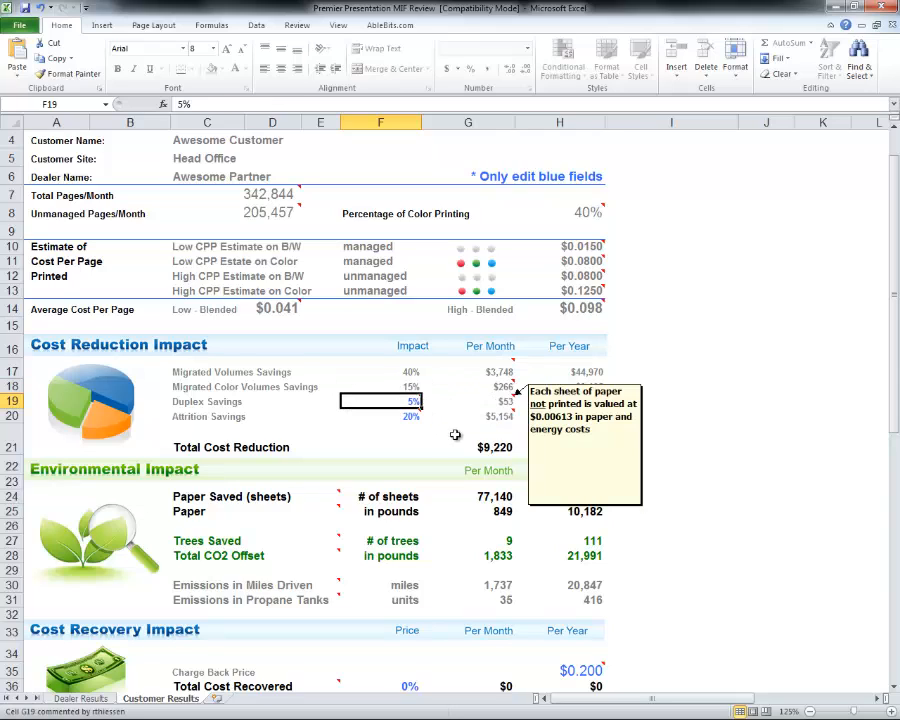
left_click(405, 418)
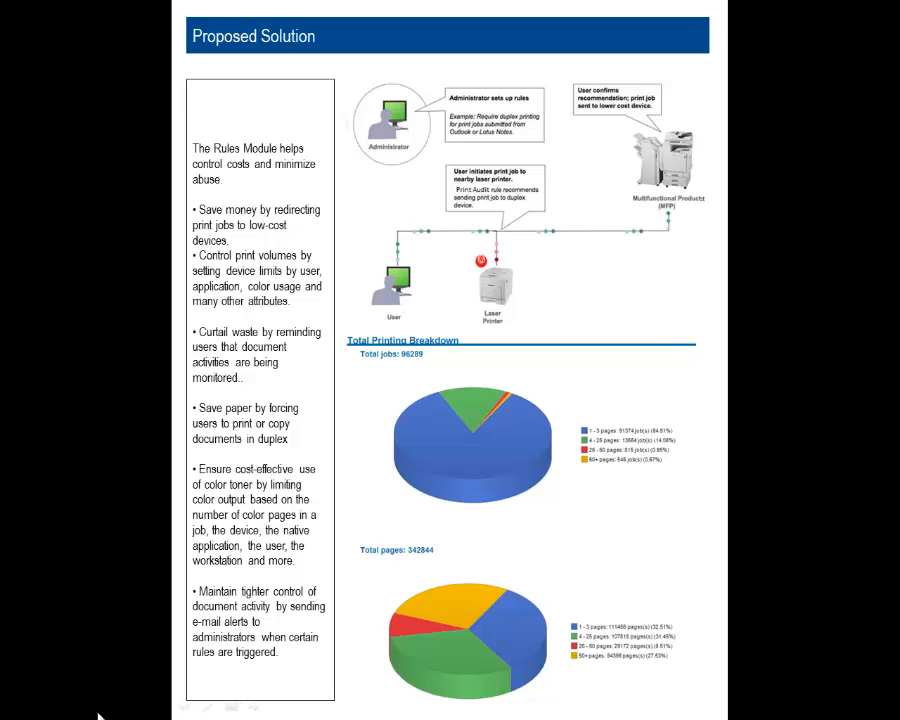
Advance to the next proposal page, then end the slideshow to return to Excel.
left_click(83, 715)
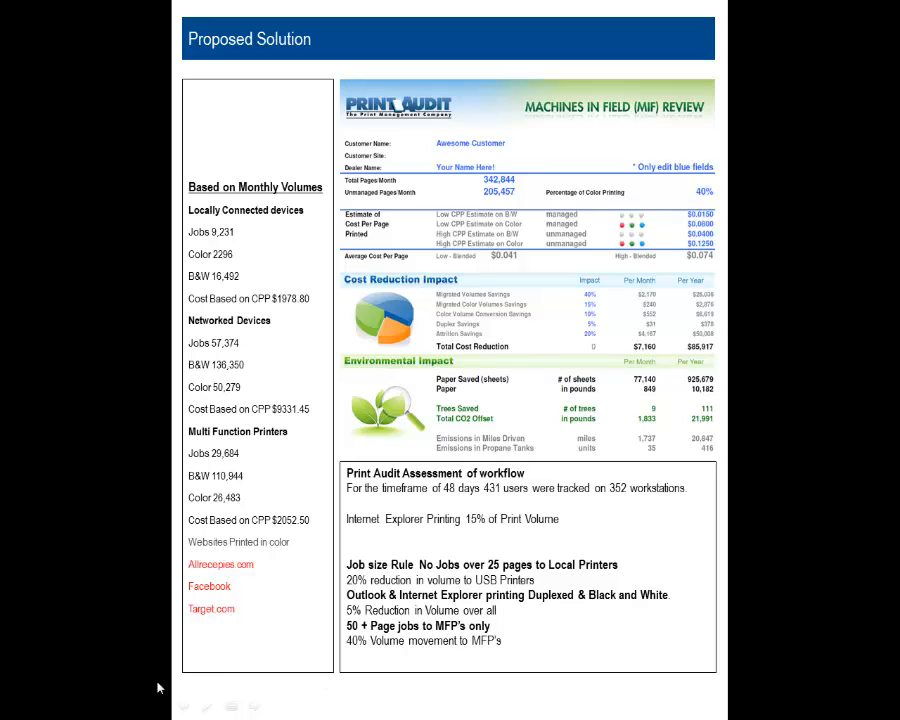
right_click(94, 635)
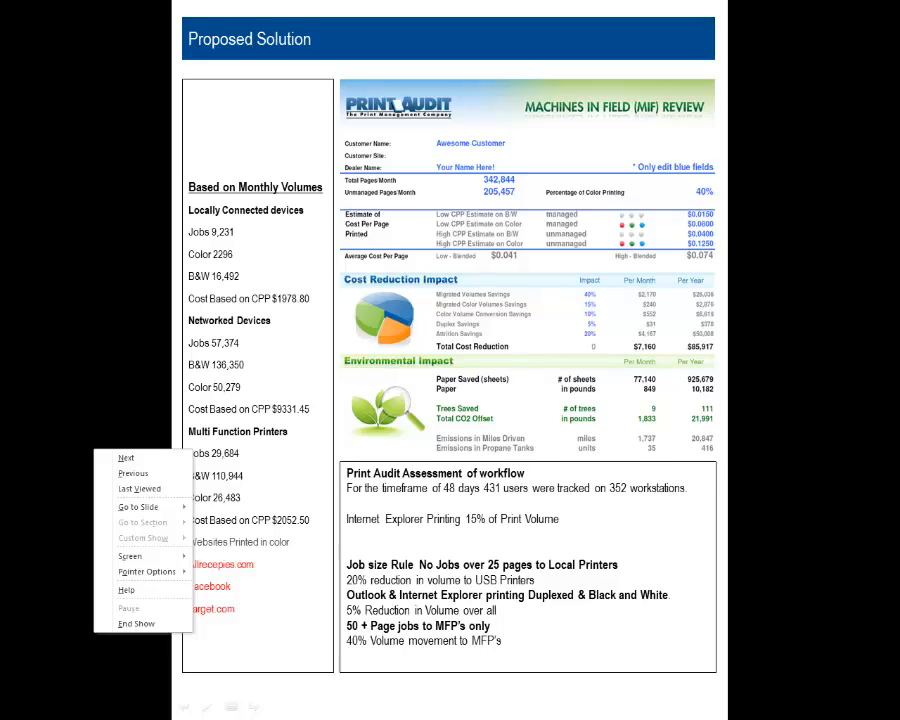
left_click(110, 711)
right_click(128, 624)
left_click(160, 606)
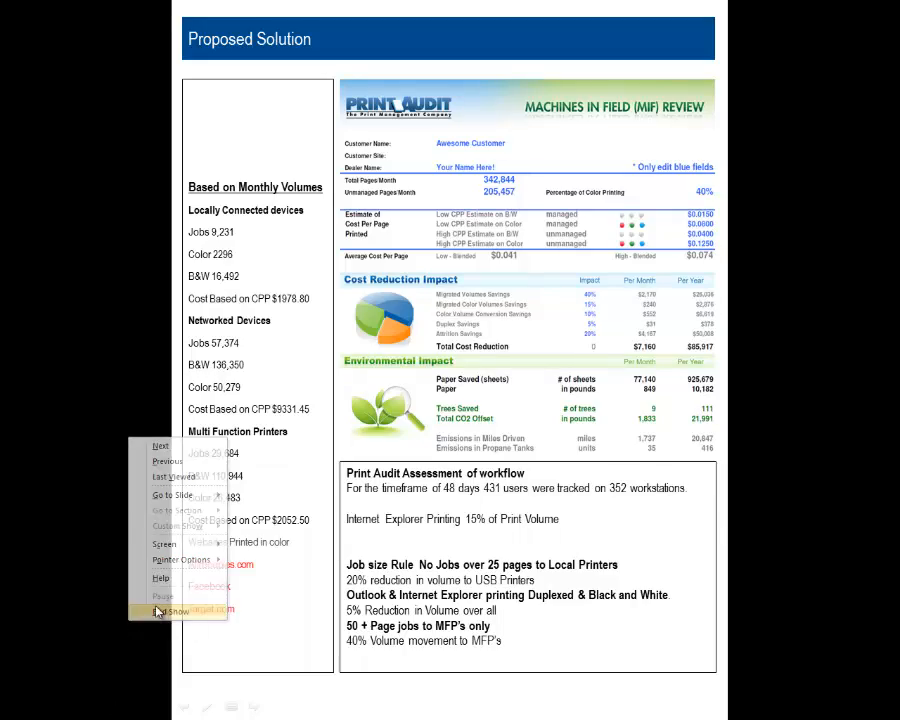